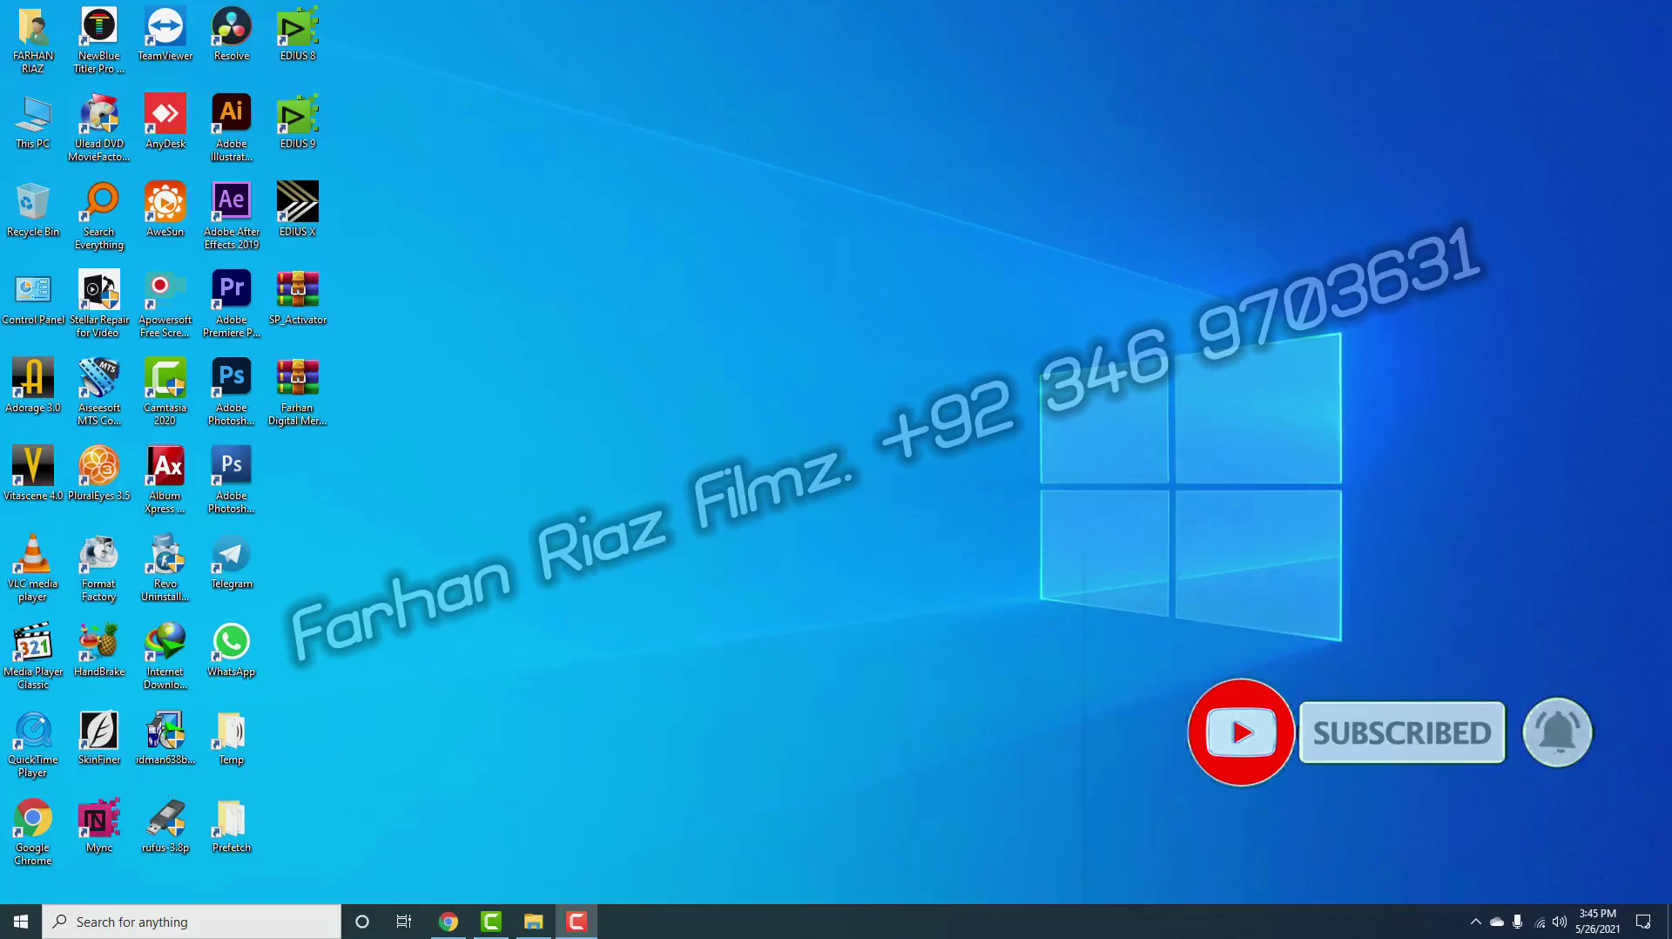
right_click(530, 515)
click(564, 571)
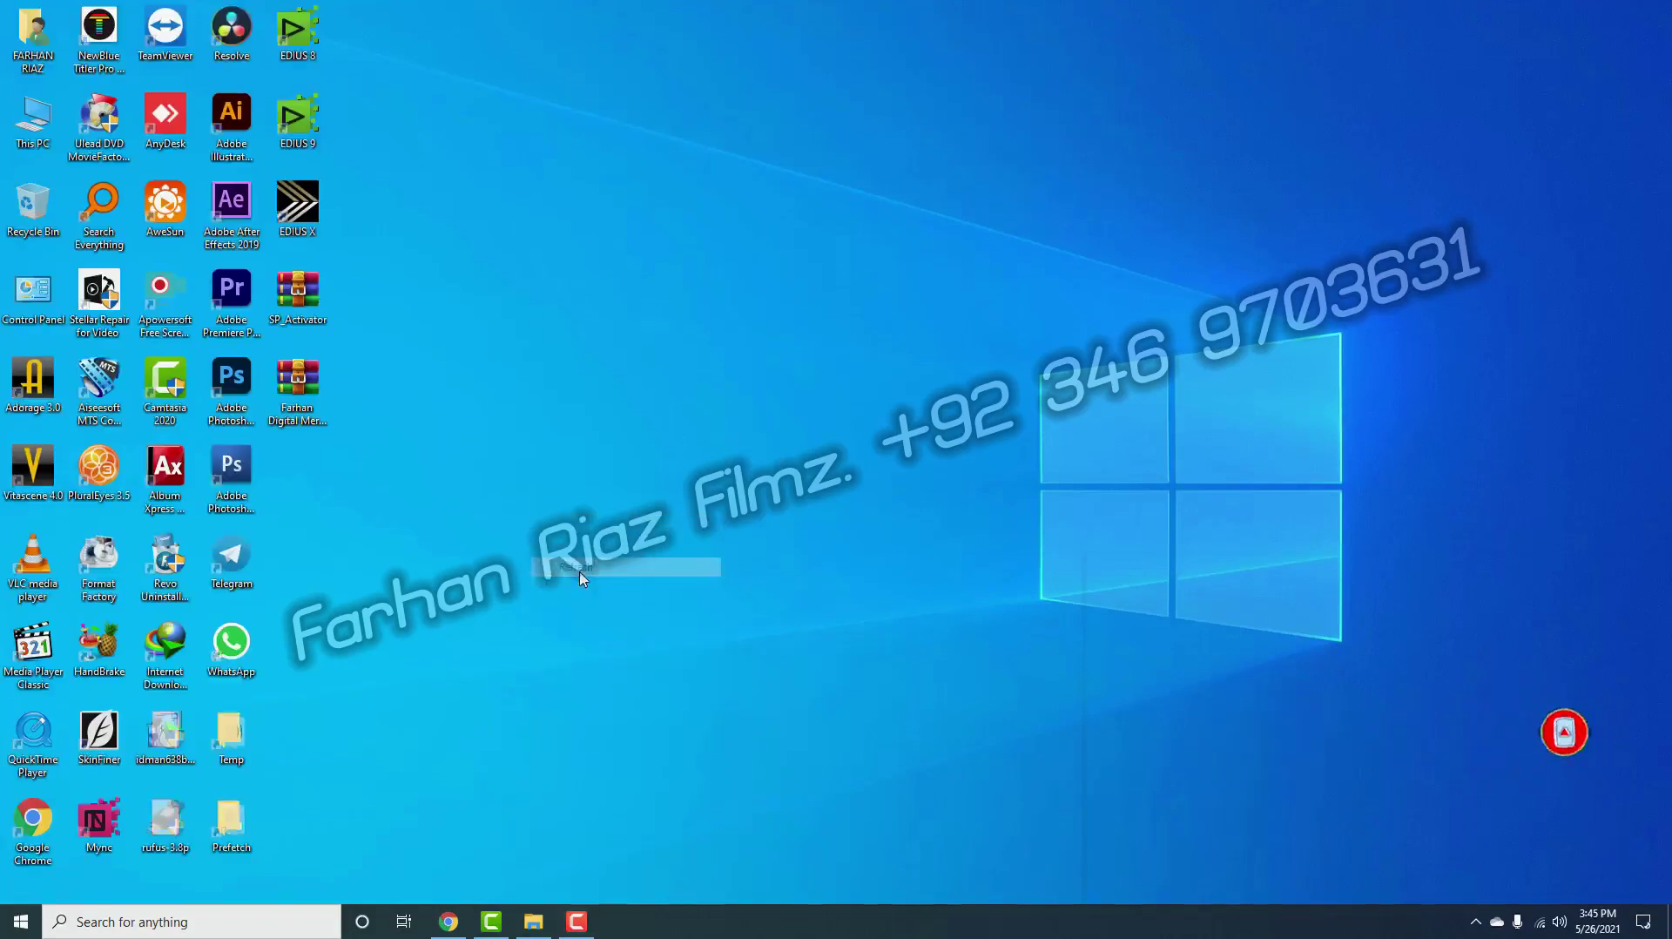
Step: Look through the uploaded videos on the YouTube channel in Chrome and minimise the browser
click(448, 919)
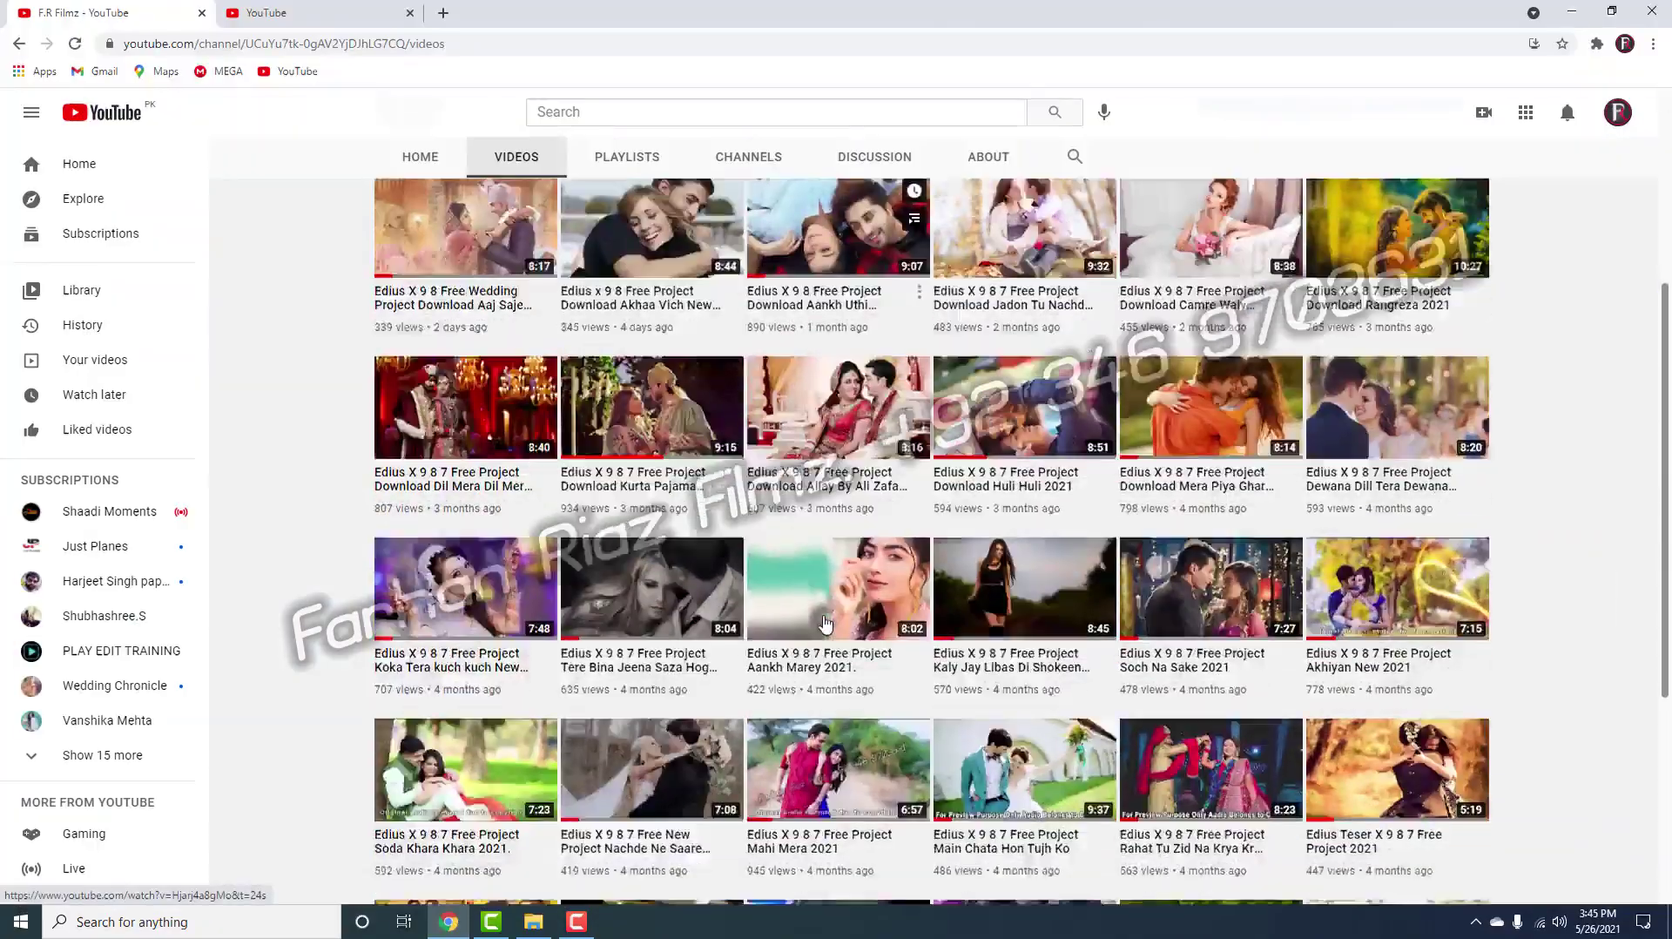
scroll(825, 622, up, 5)
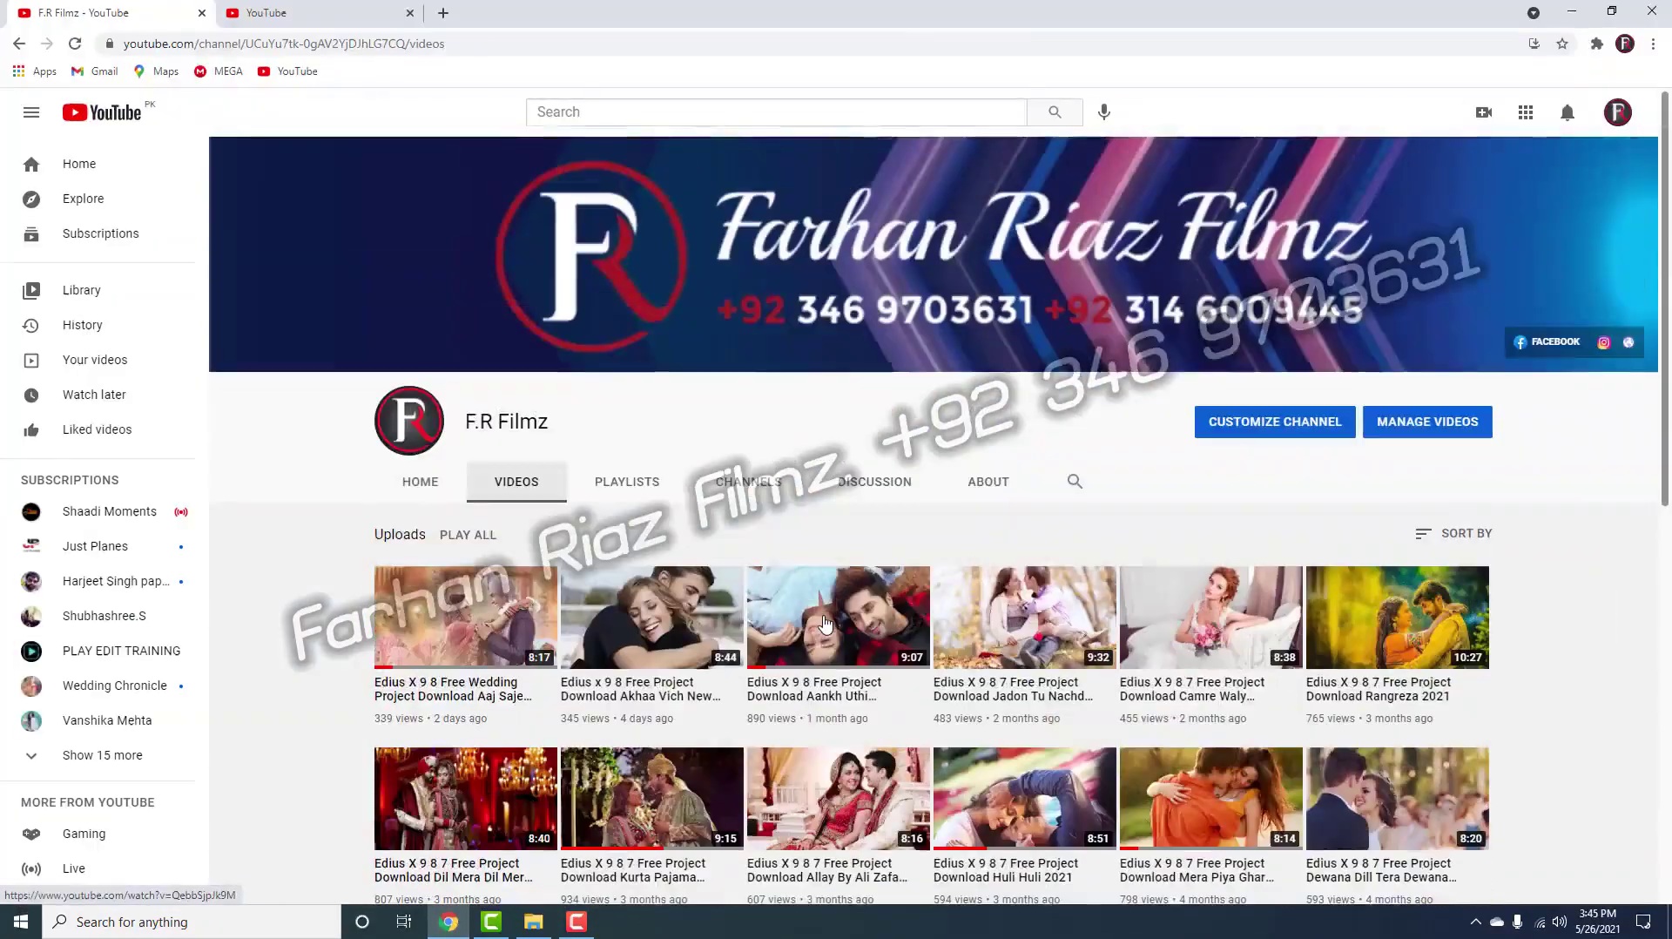
scroll(826, 622, down, 5)
scroll(825, 622, up, 3)
scroll(826, 622, up, 3)
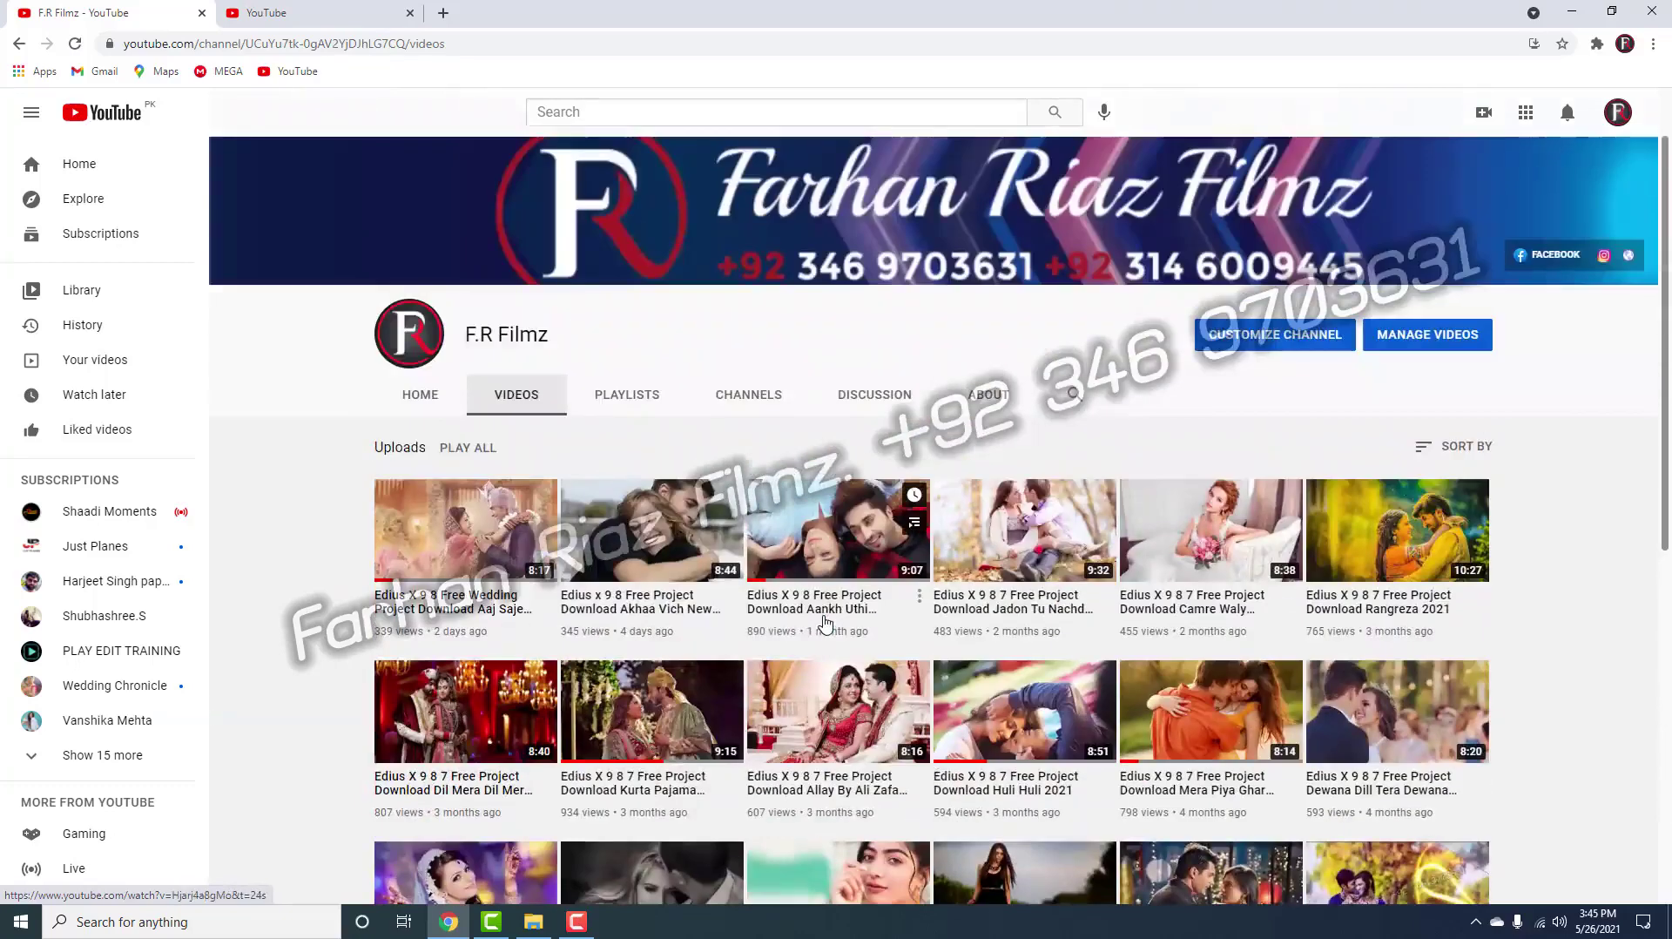
click(1572, 10)
right_click(764, 455)
click(803, 505)
right_click(747, 419)
click(778, 472)
right_click(716, 394)
click(741, 444)
right_click(707, 401)
click(753, 445)
Step: Extract the Mere Khwabo Me Jo Aaye (SRK Mashup) 2021 archive into its own desktop folder, entering the archive password
click(302, 407)
right_click(303, 407)
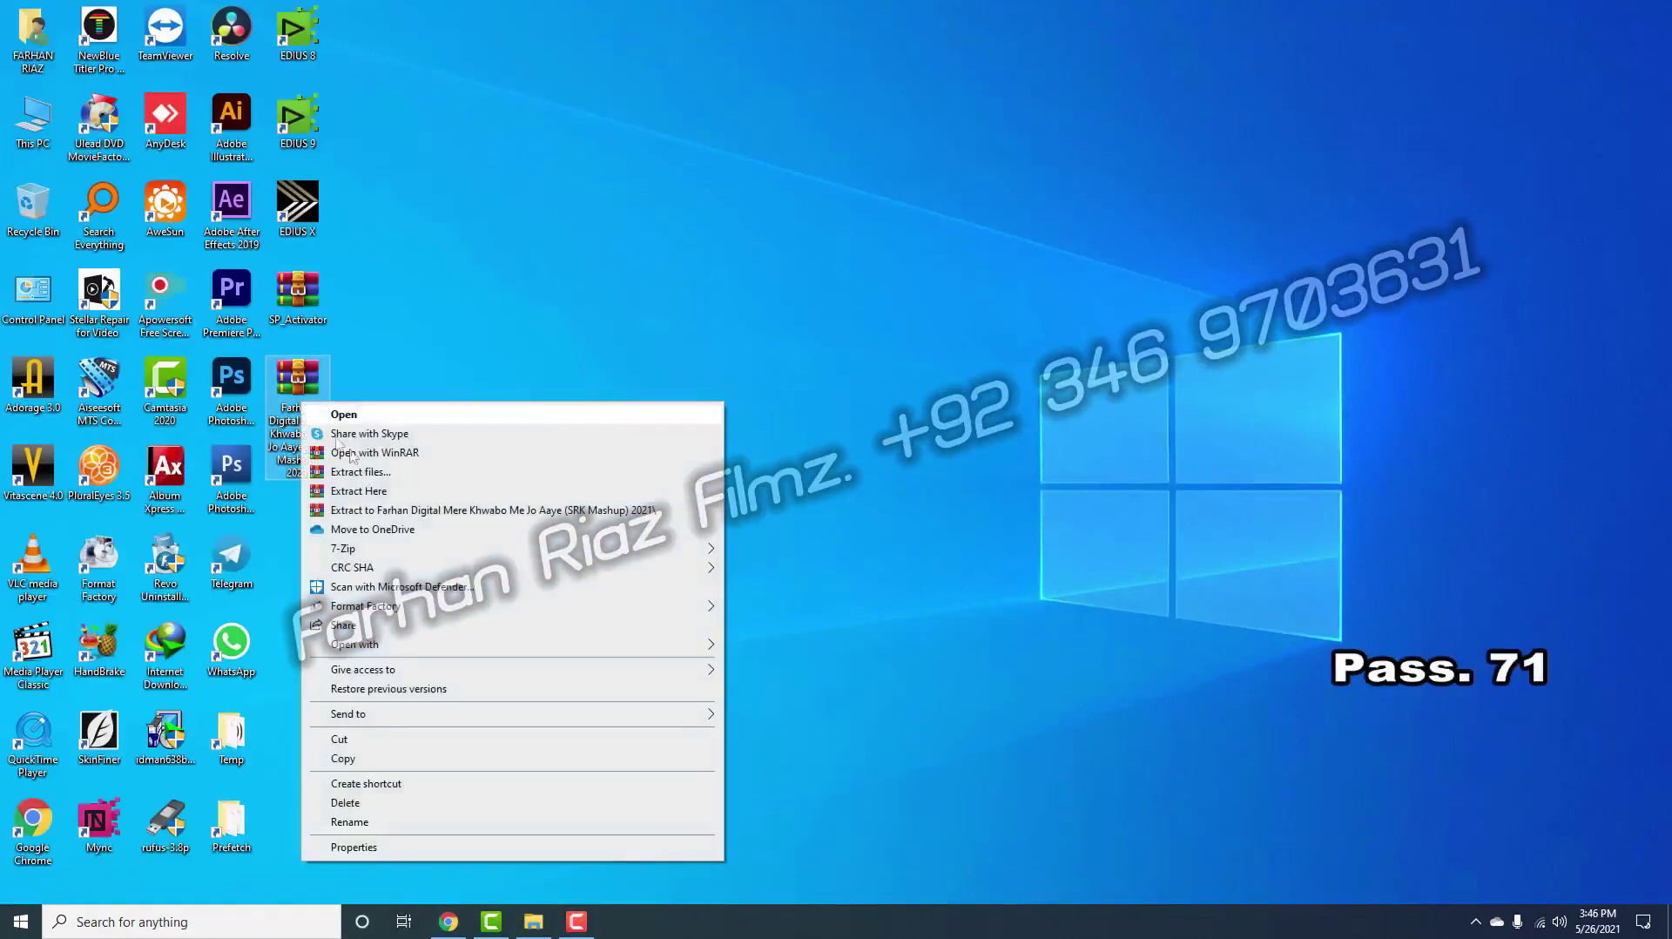
click(566, 508)
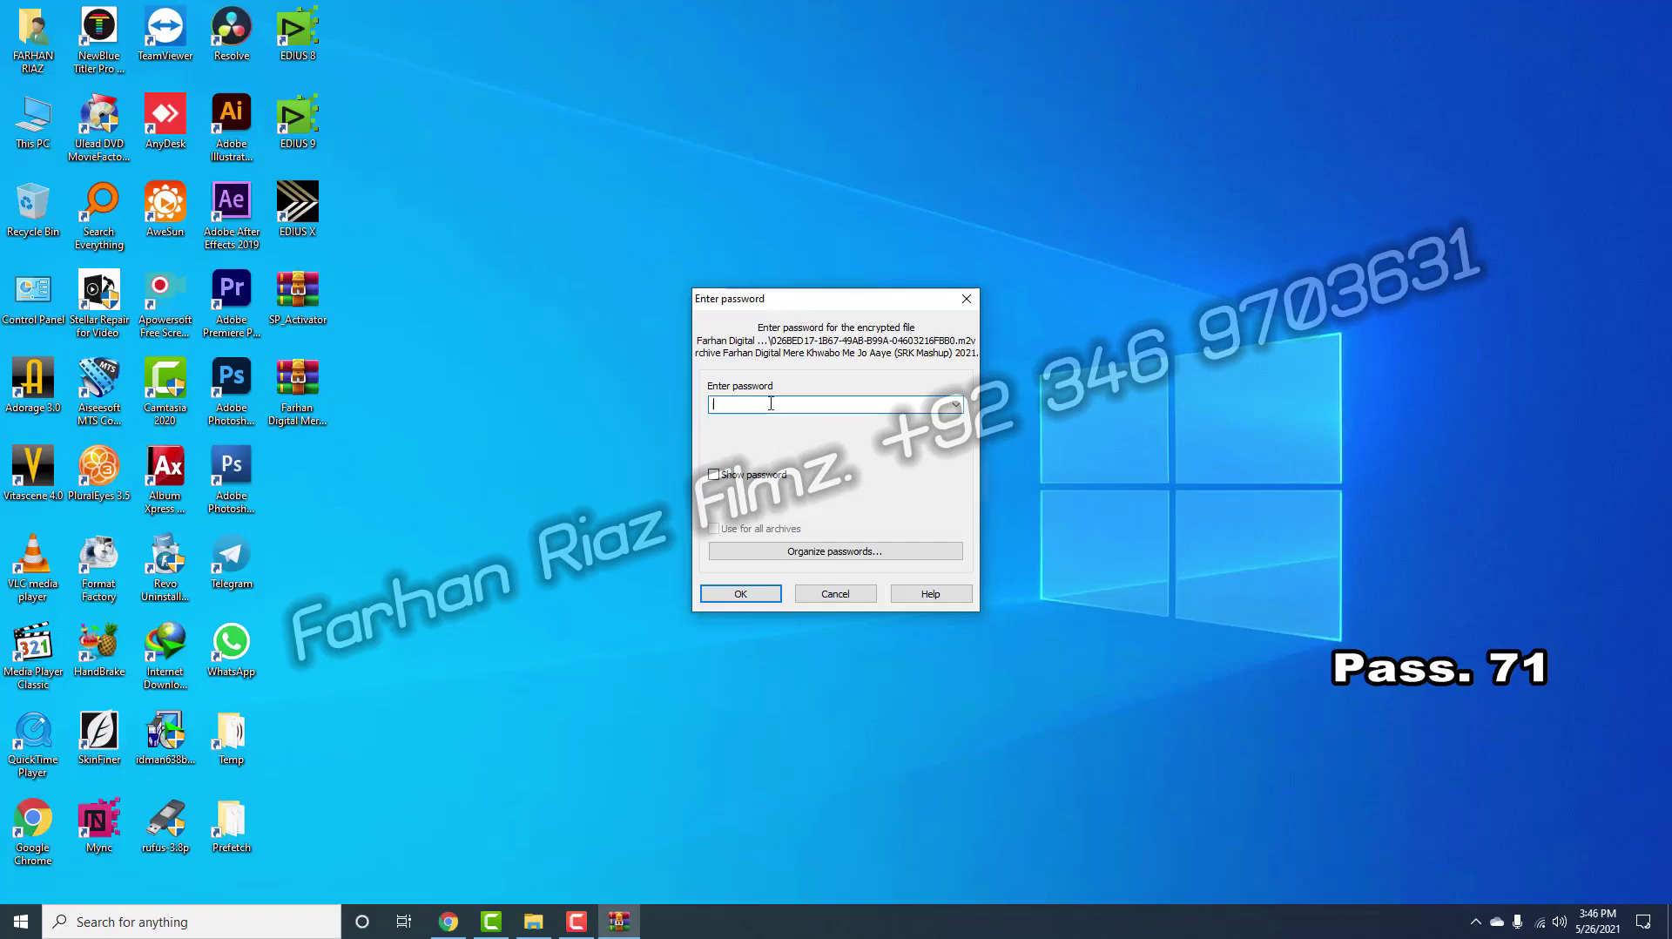
key(alt+Down)
click(823, 477)
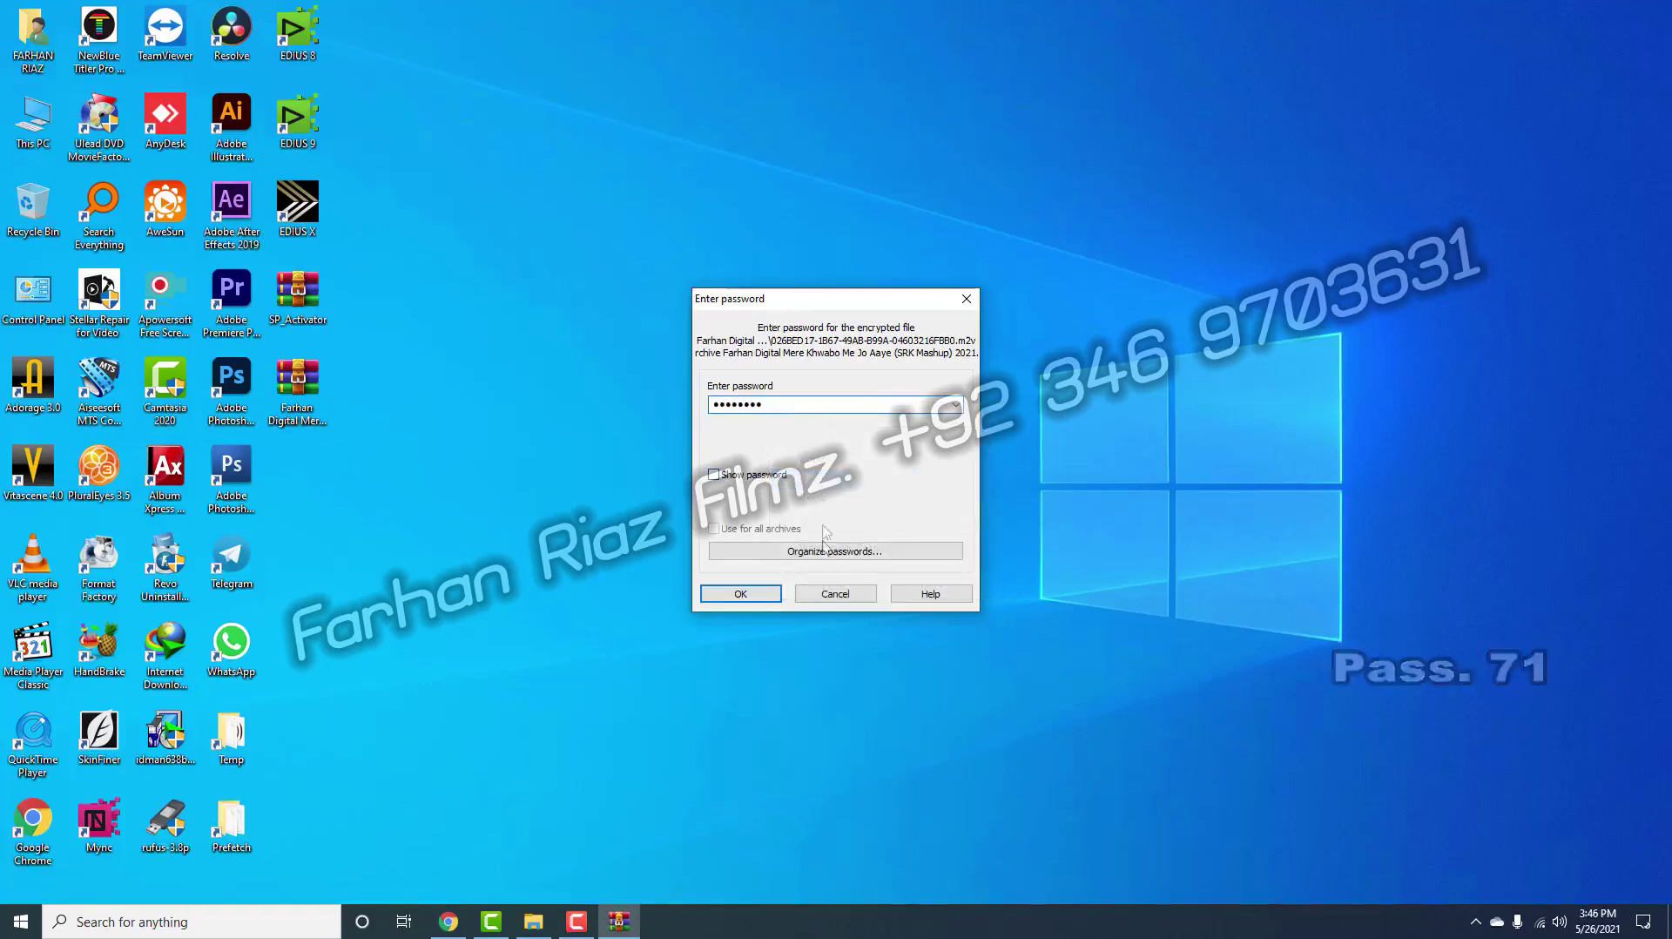
click(774, 596)
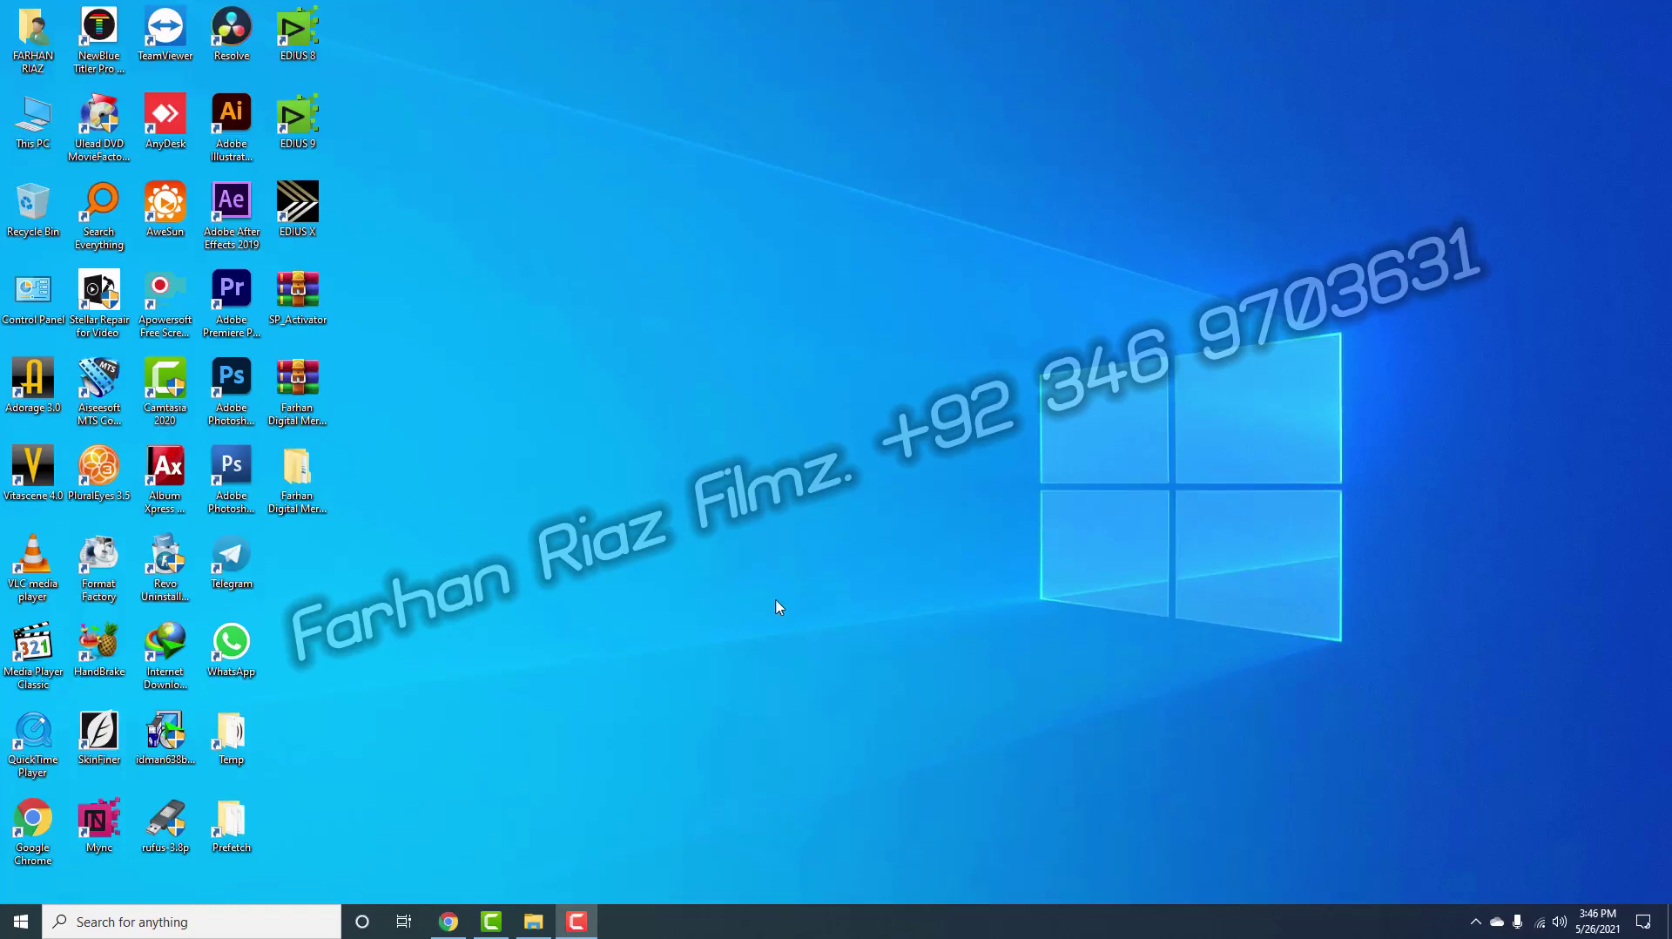
Step: Browse the extracted folder down to Consolidate000 > CopyFiles to check its media files, and close the window
double_click(297, 471)
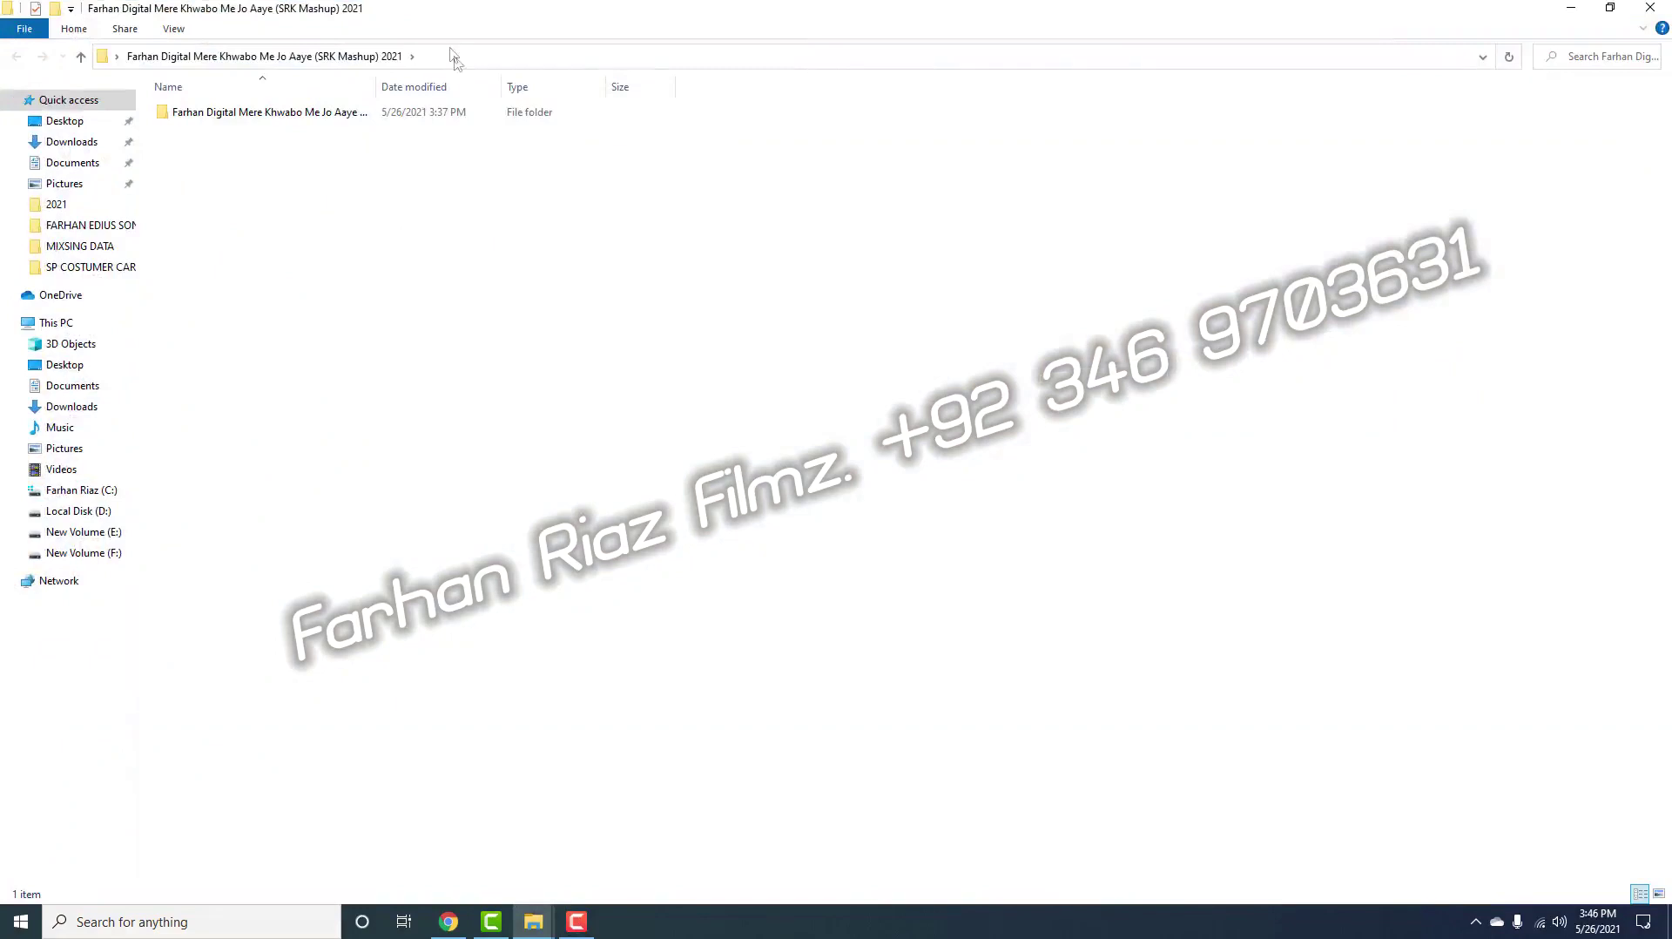
double_click(337, 117)
double_click(338, 118)
double_click(340, 115)
double_click(338, 113)
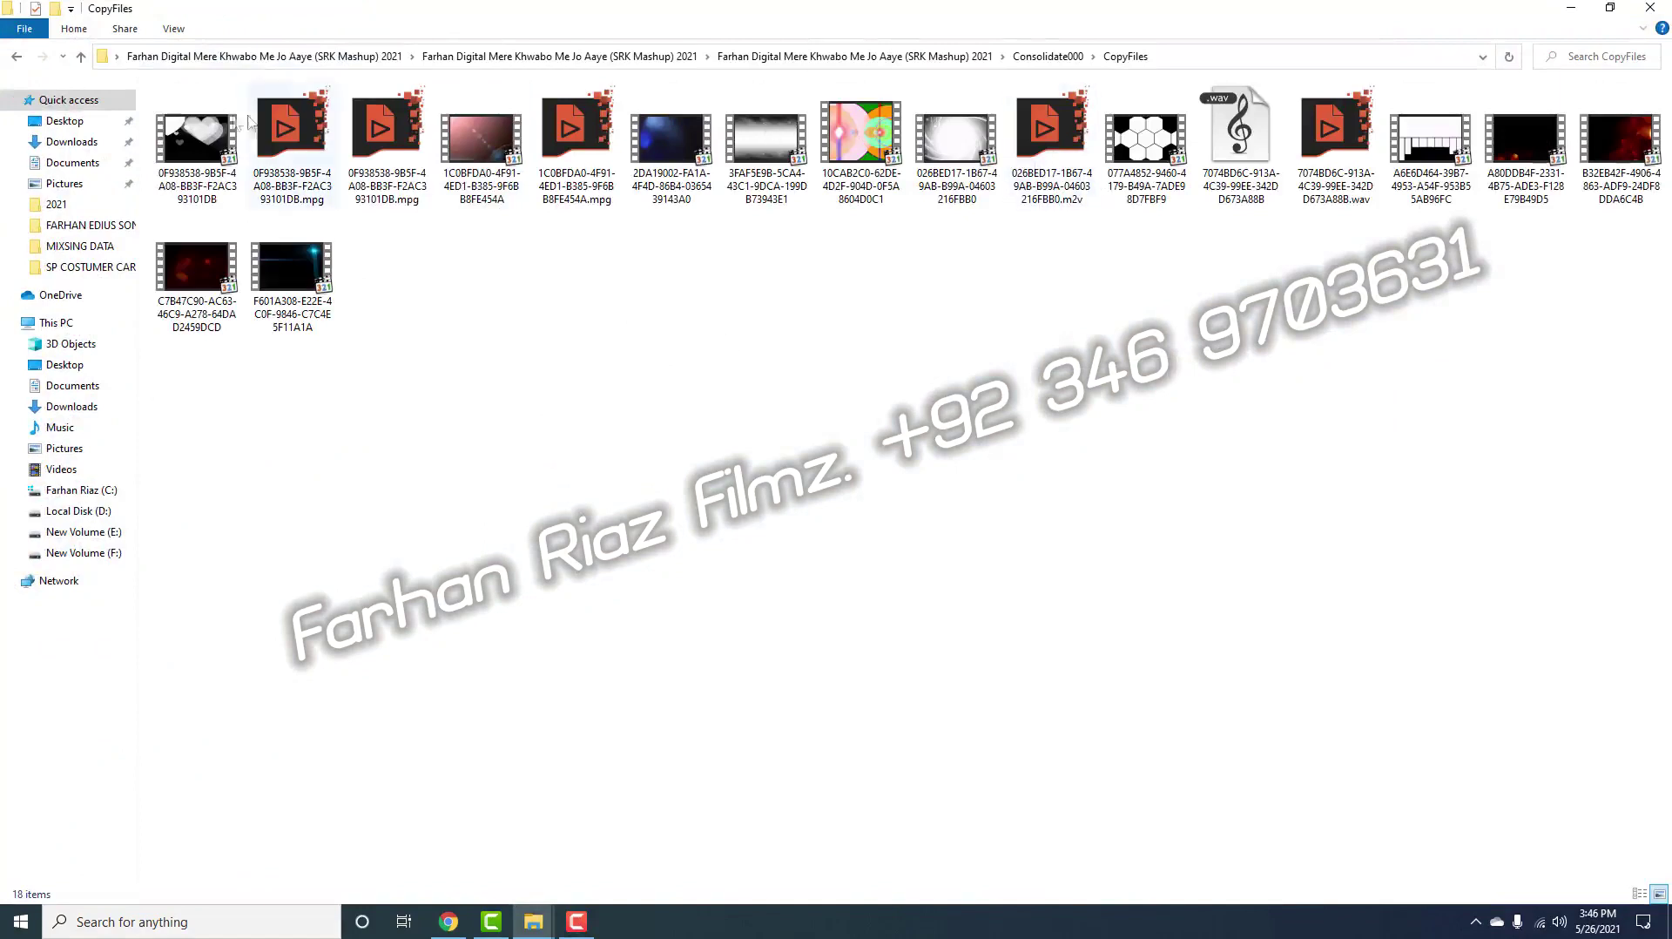
click(1649, 8)
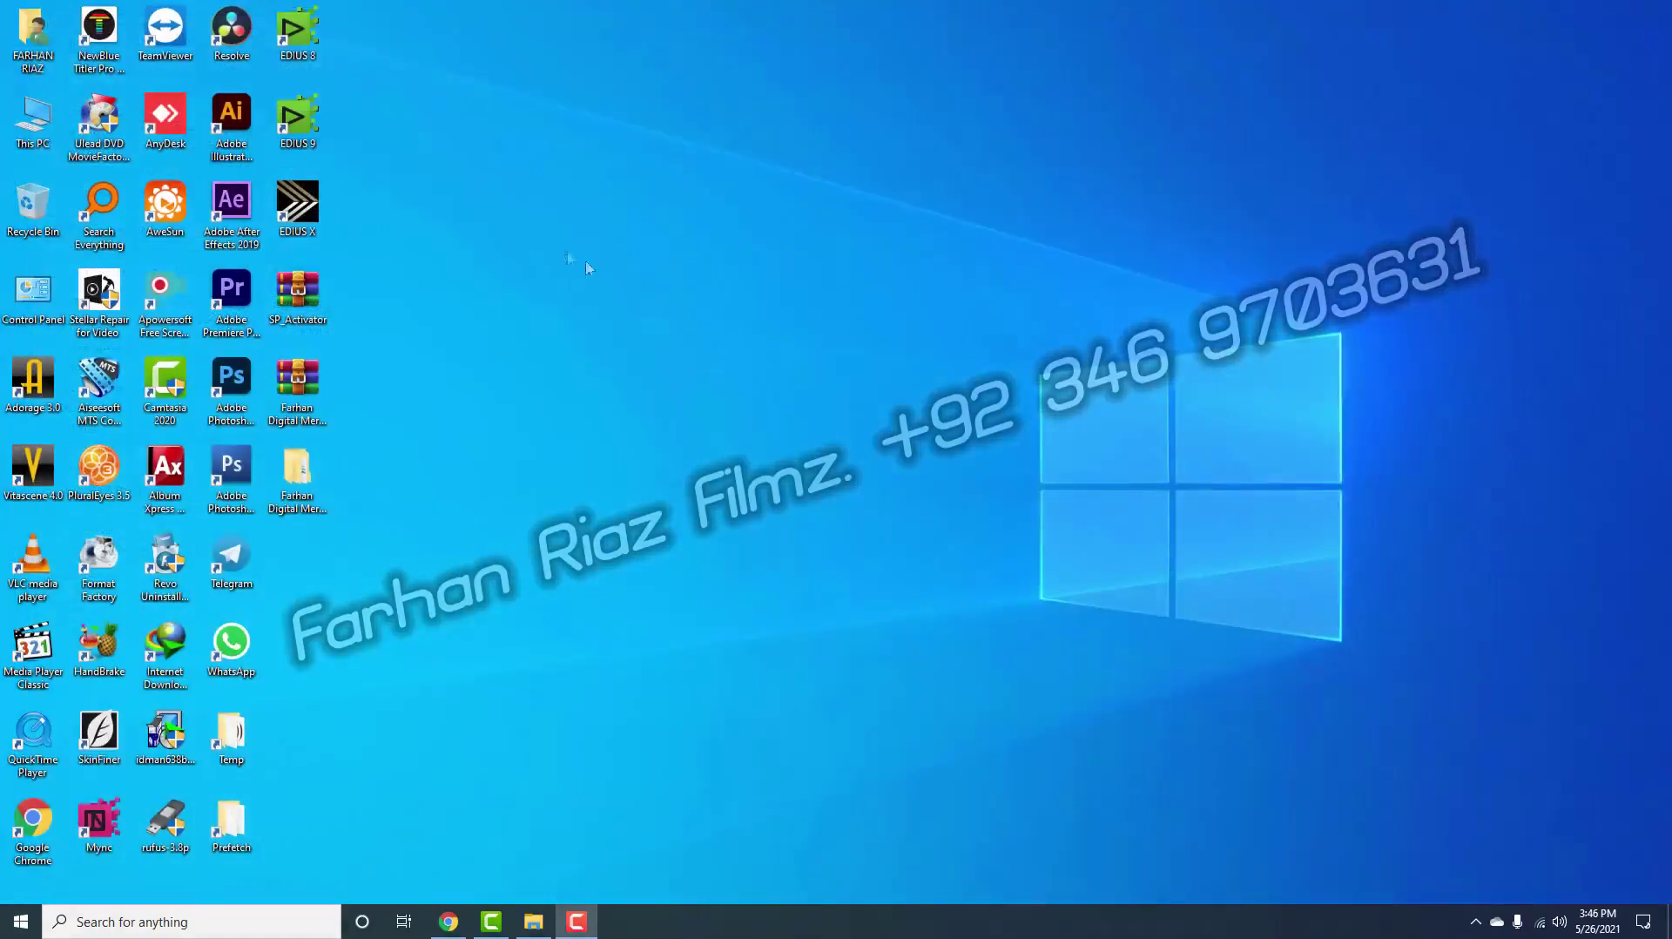
Step: Open the Mere Khwabo Me Jo Aaye project in EDIUS from the extracted folder on the desktop
click(684, 564)
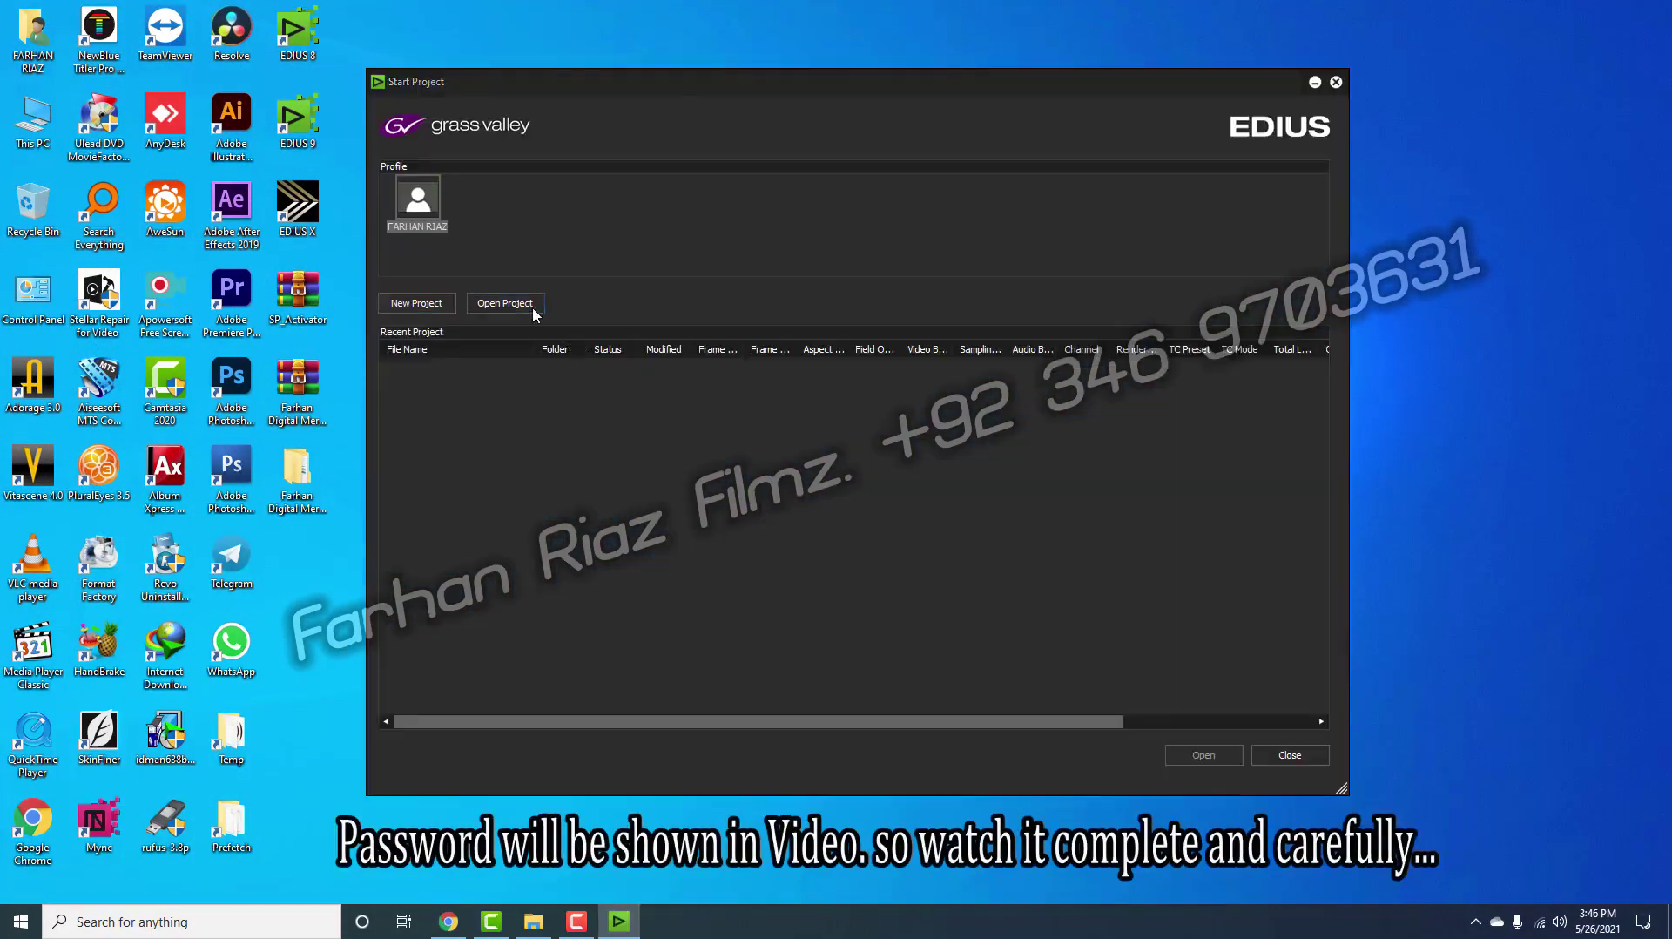
click(514, 304)
click(386, 183)
click(691, 181)
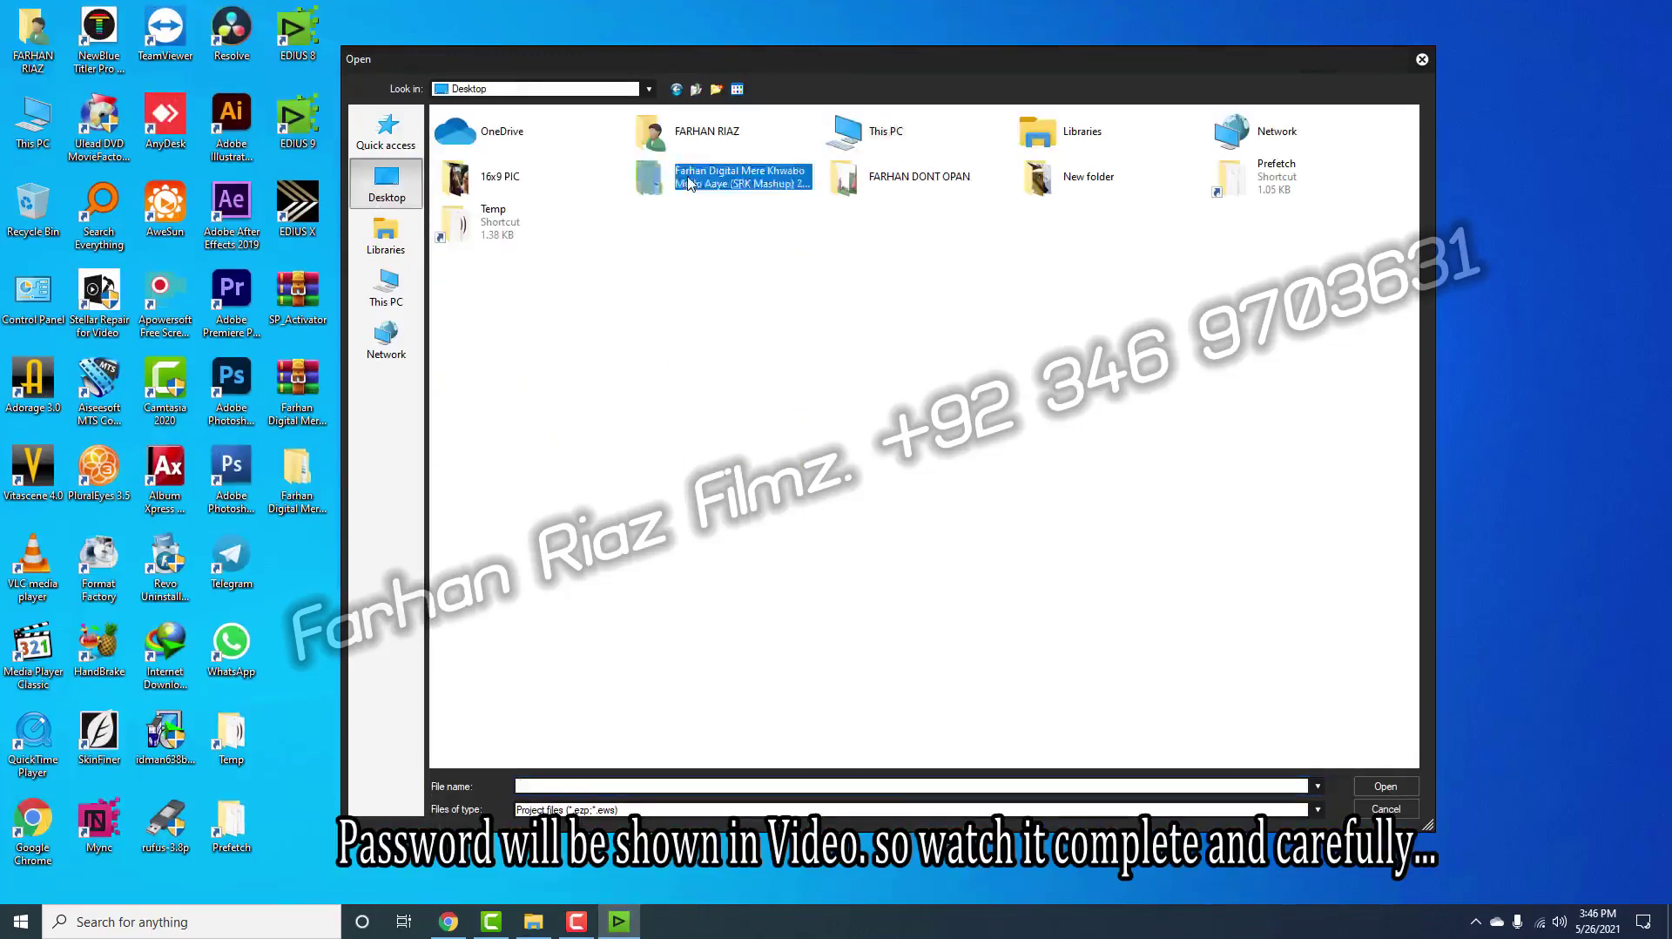
double_click(691, 181)
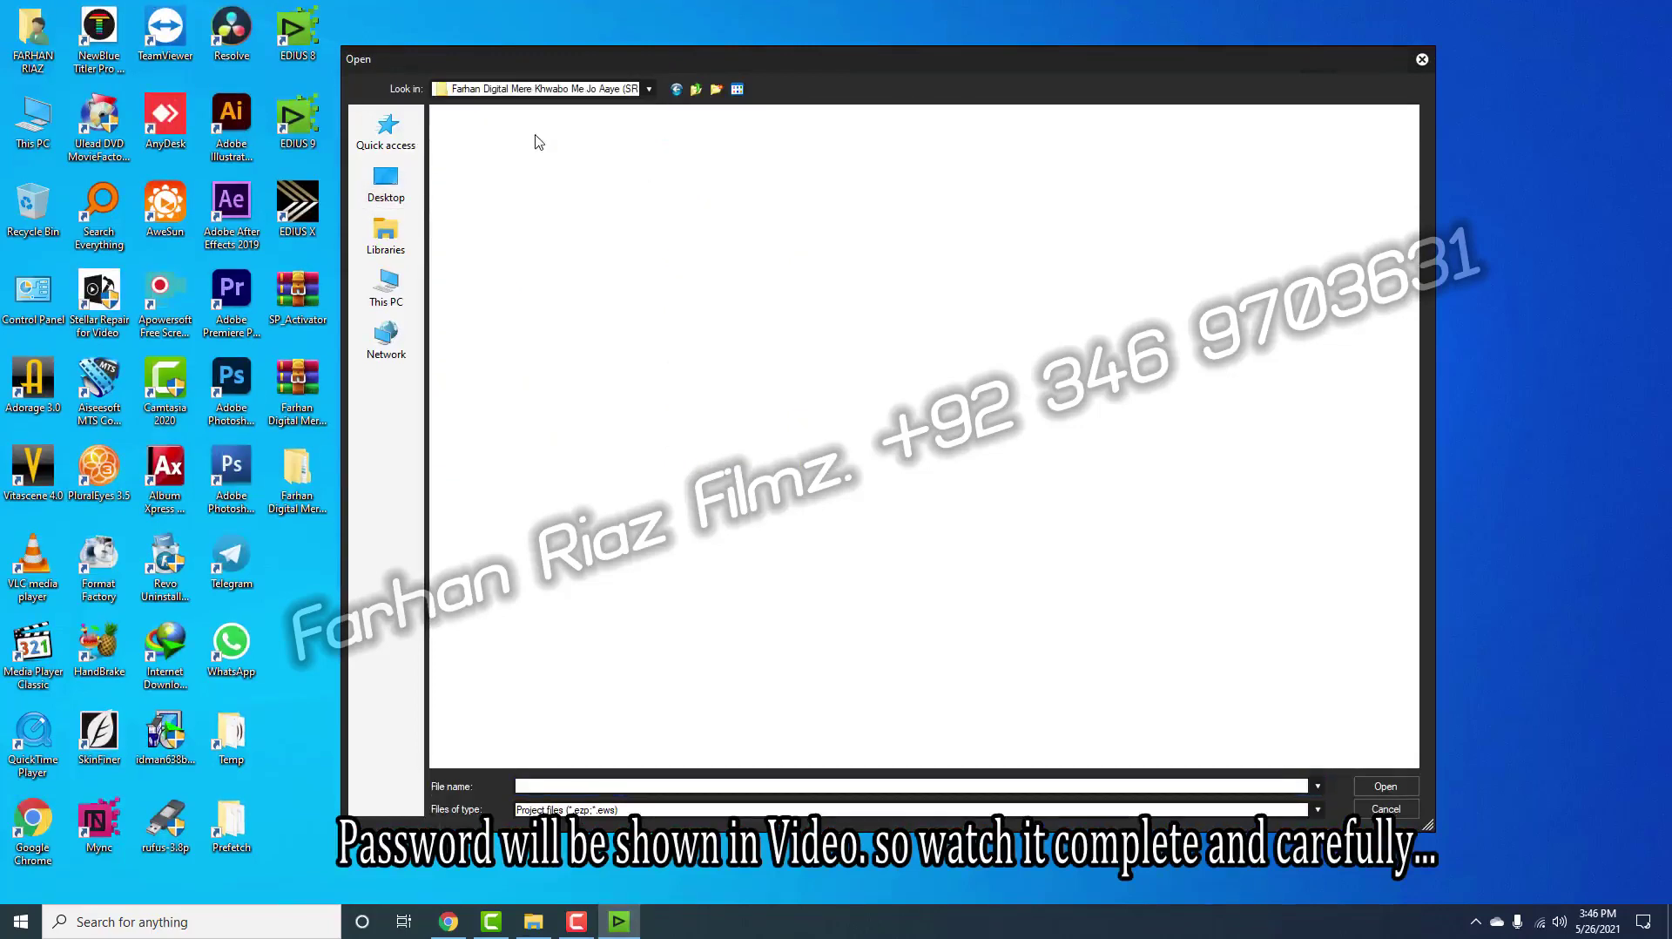
double_click(527, 166)
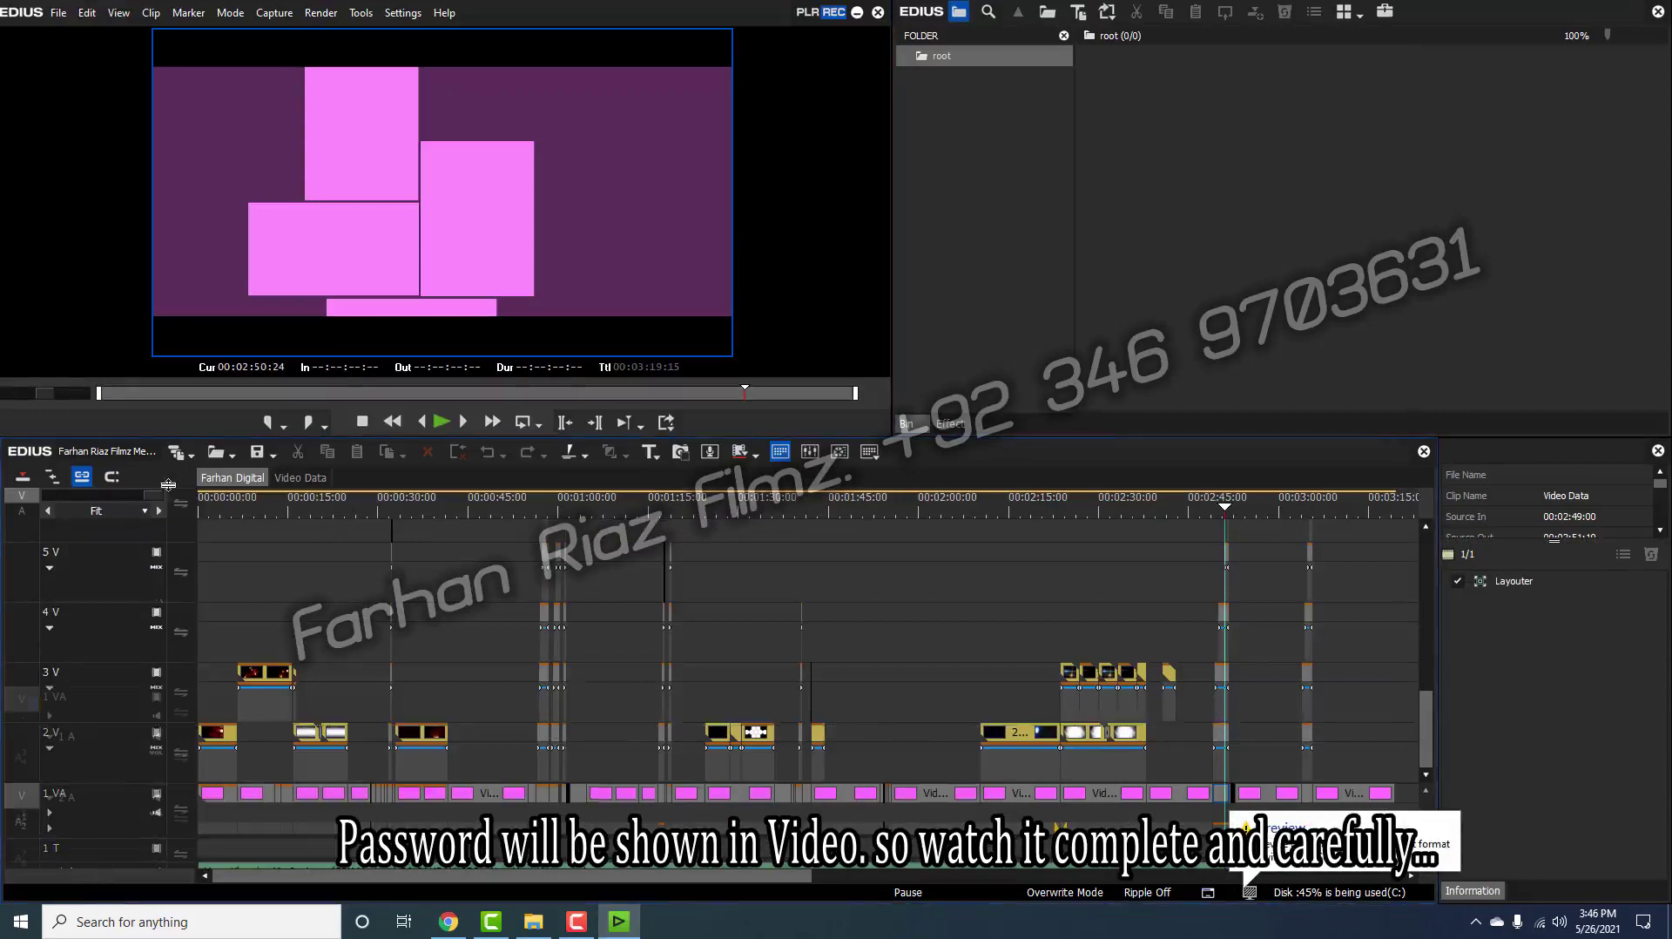
Step: Mute audio track 1 A and resize the timeline's track area to bring the lower video tracks into view
click(156, 739)
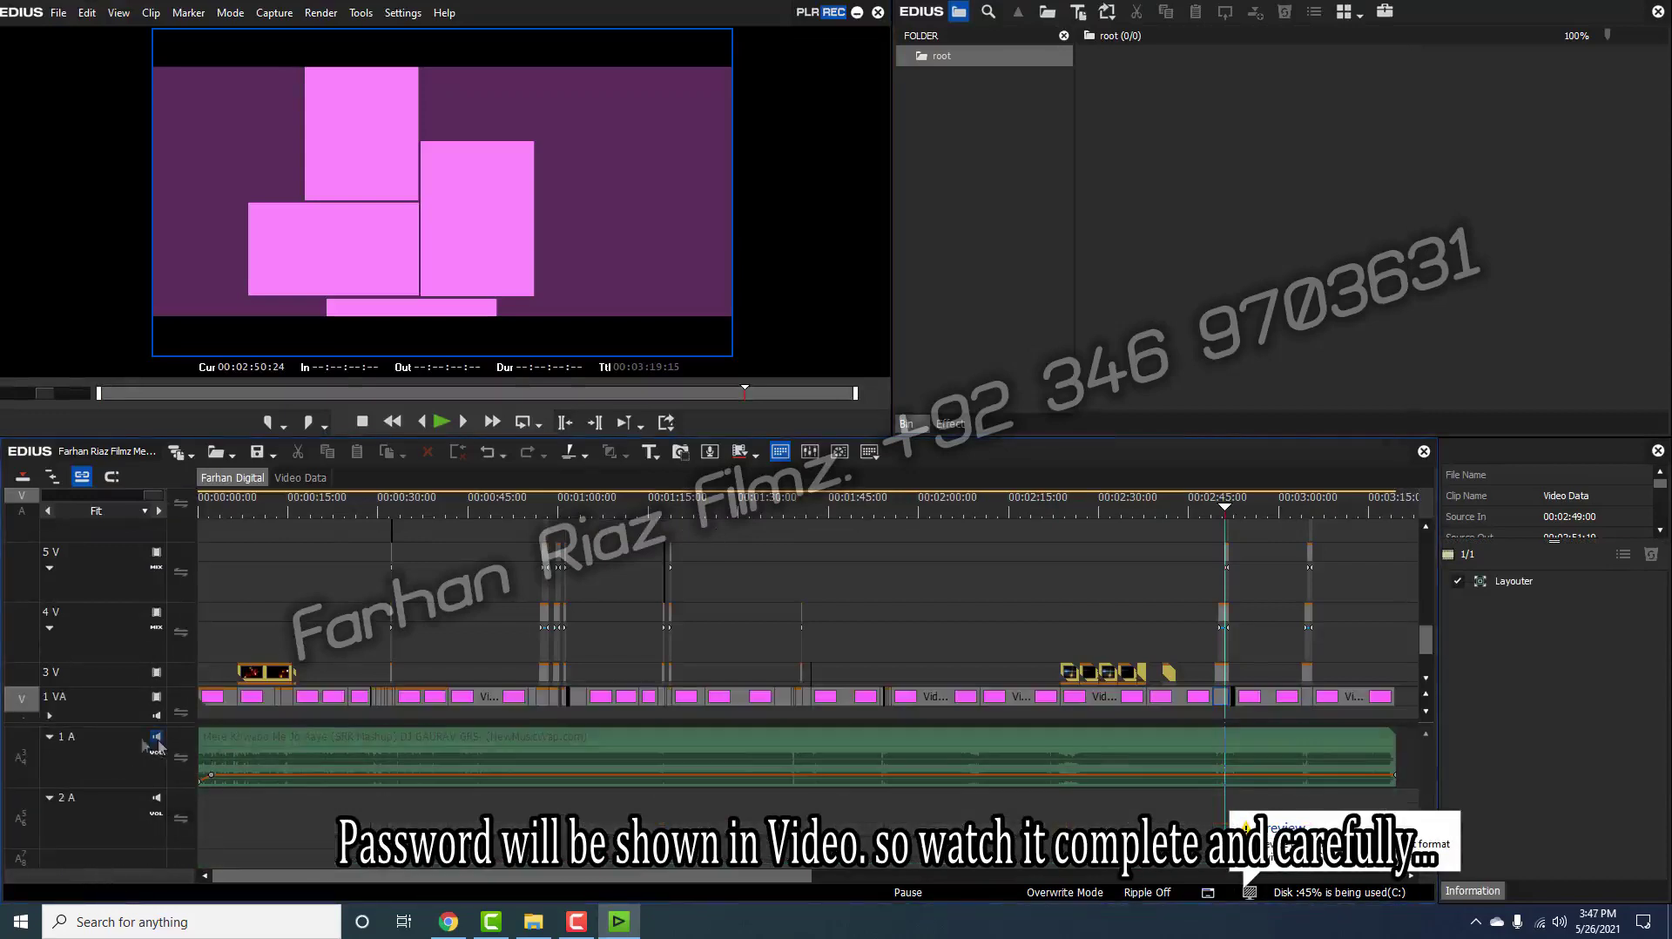
drag(111, 725, 117, 810)
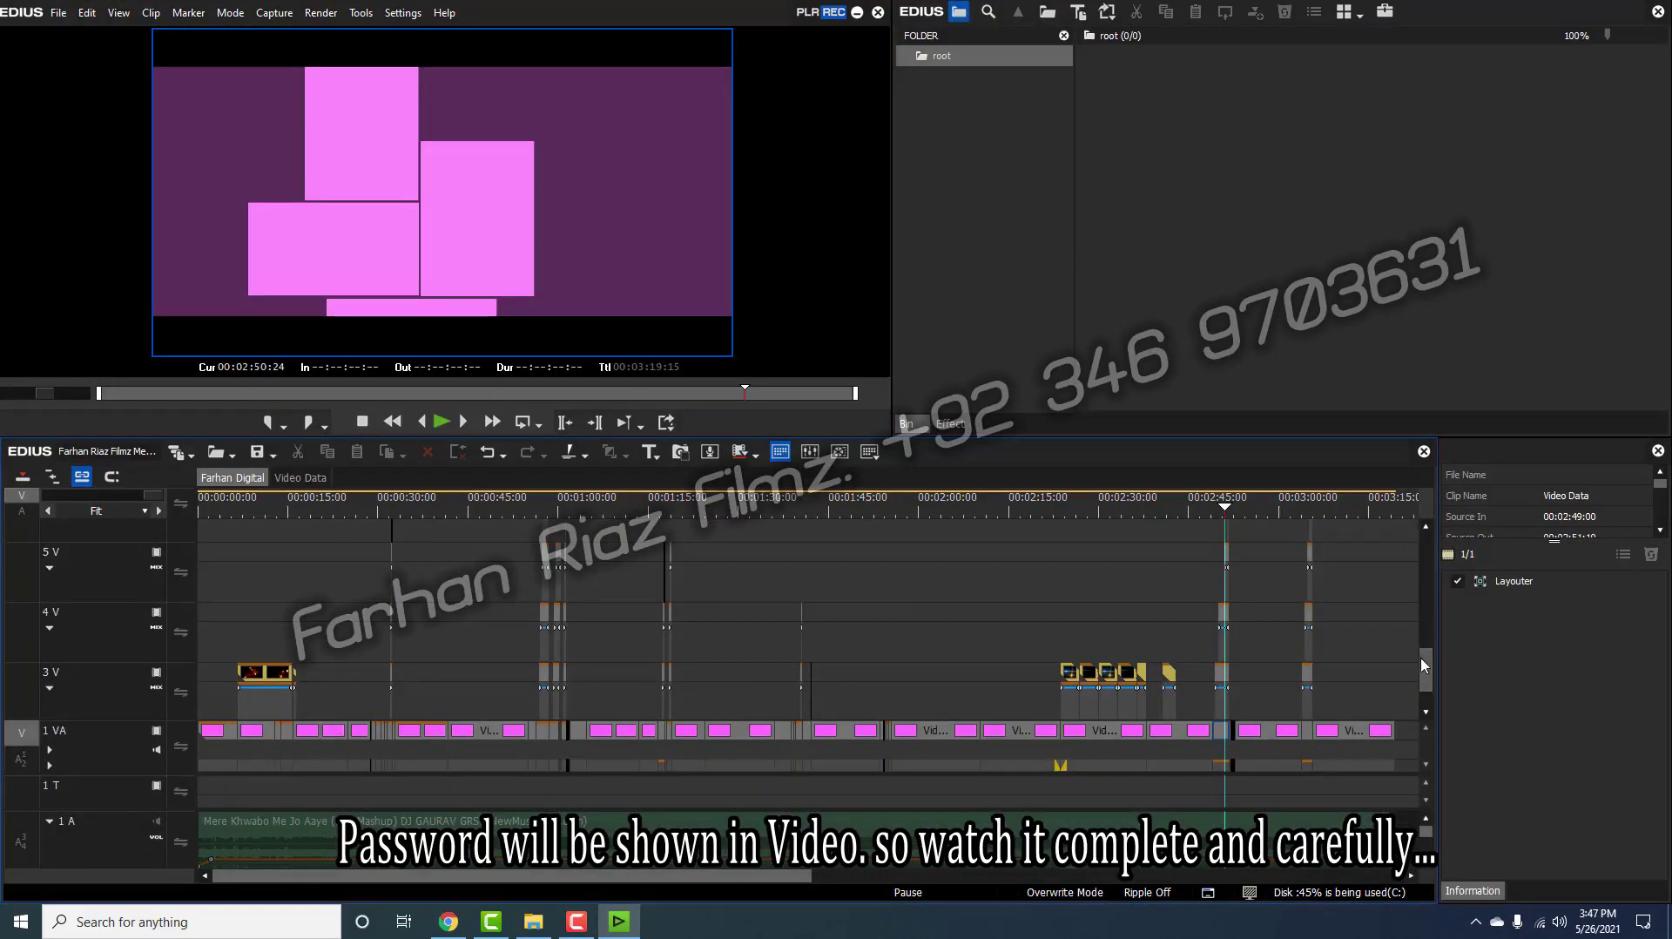
scroll(1430, 662, down, 1)
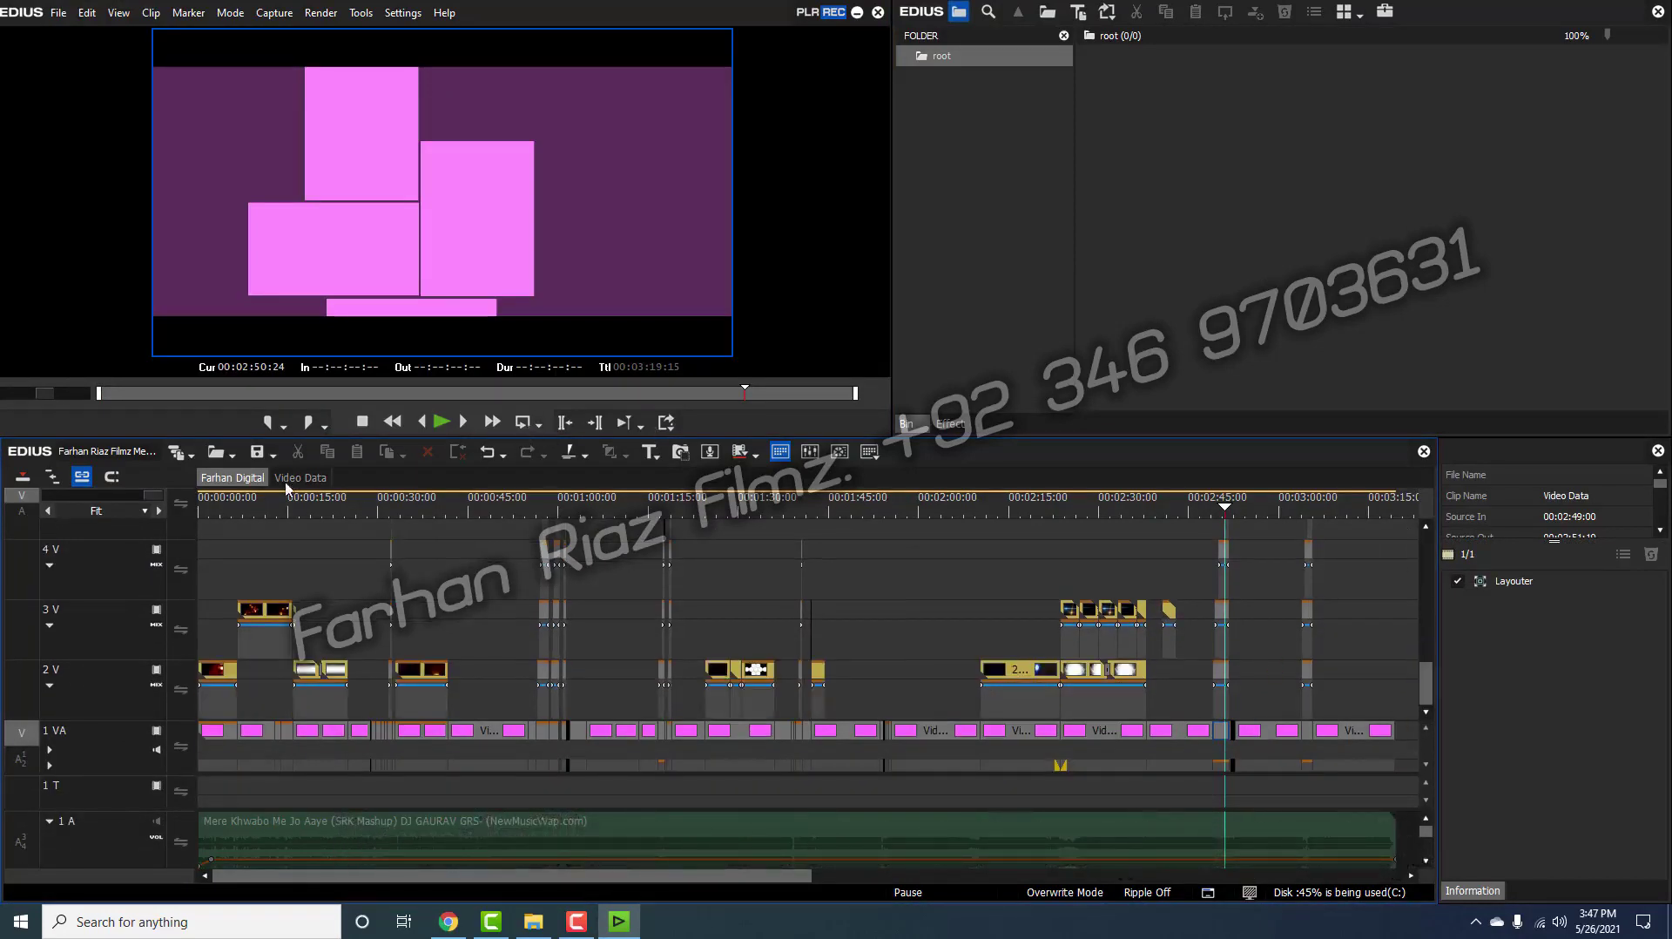
Step: Open the Video Data sequence and delete the song clip from audio track 1 A
click(287, 481)
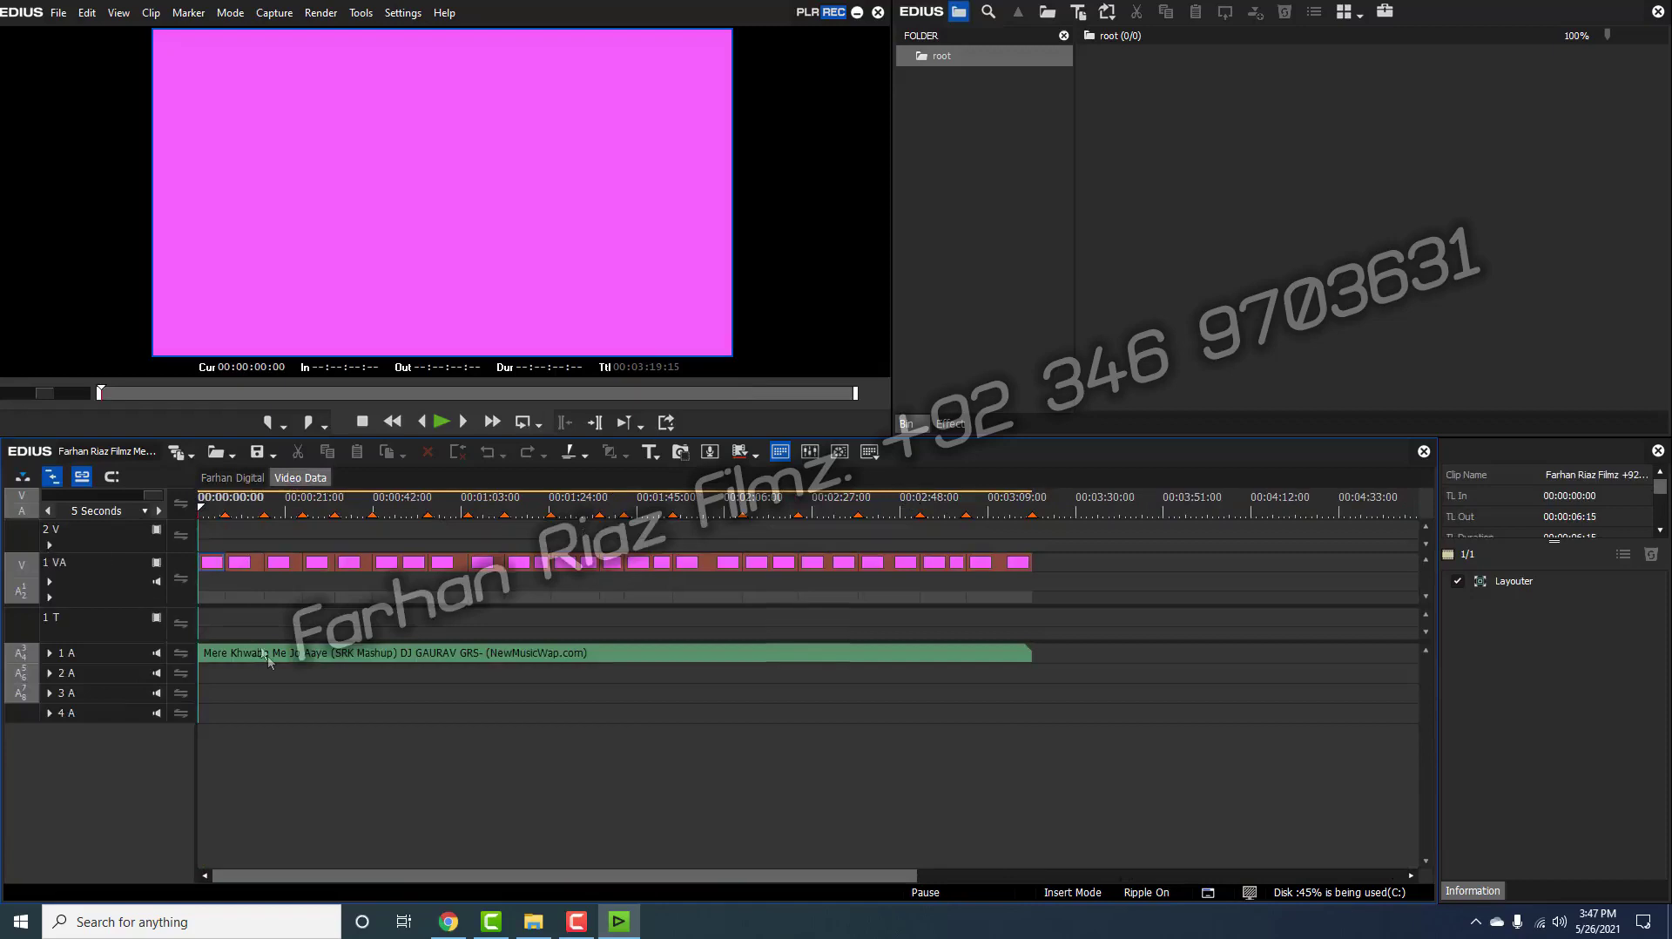
click(268, 655)
key(Delete)
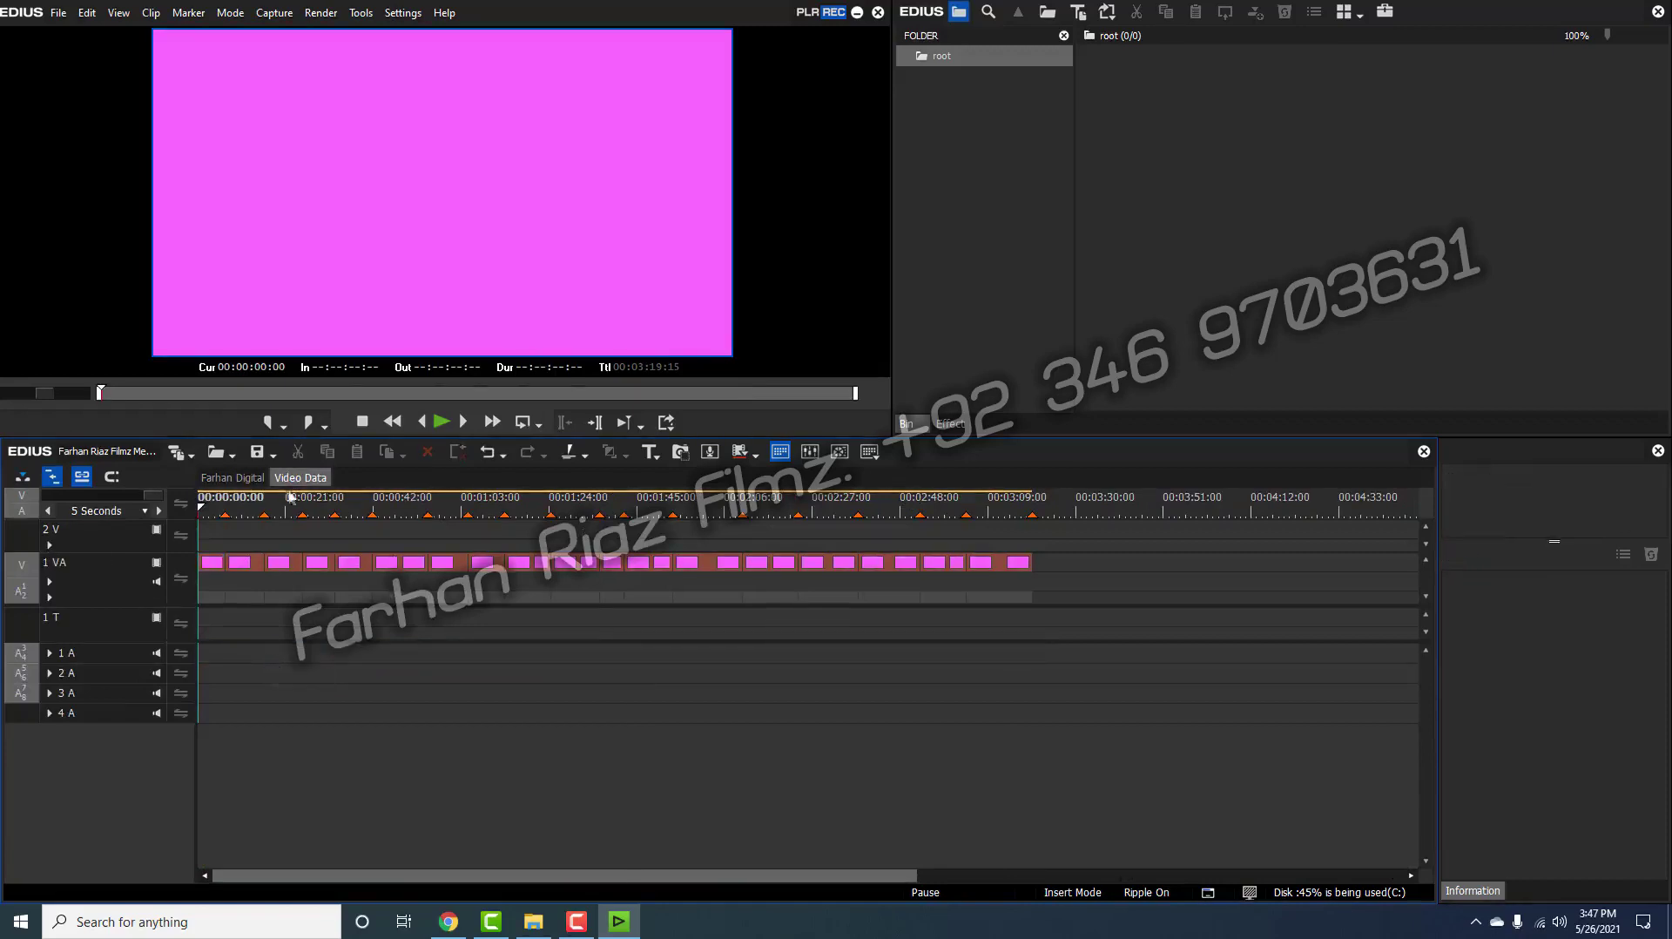
Step: Import the photos into the root bin and place them all on video track 2 V
drag(220, 509, 118, 507)
click(125, 536)
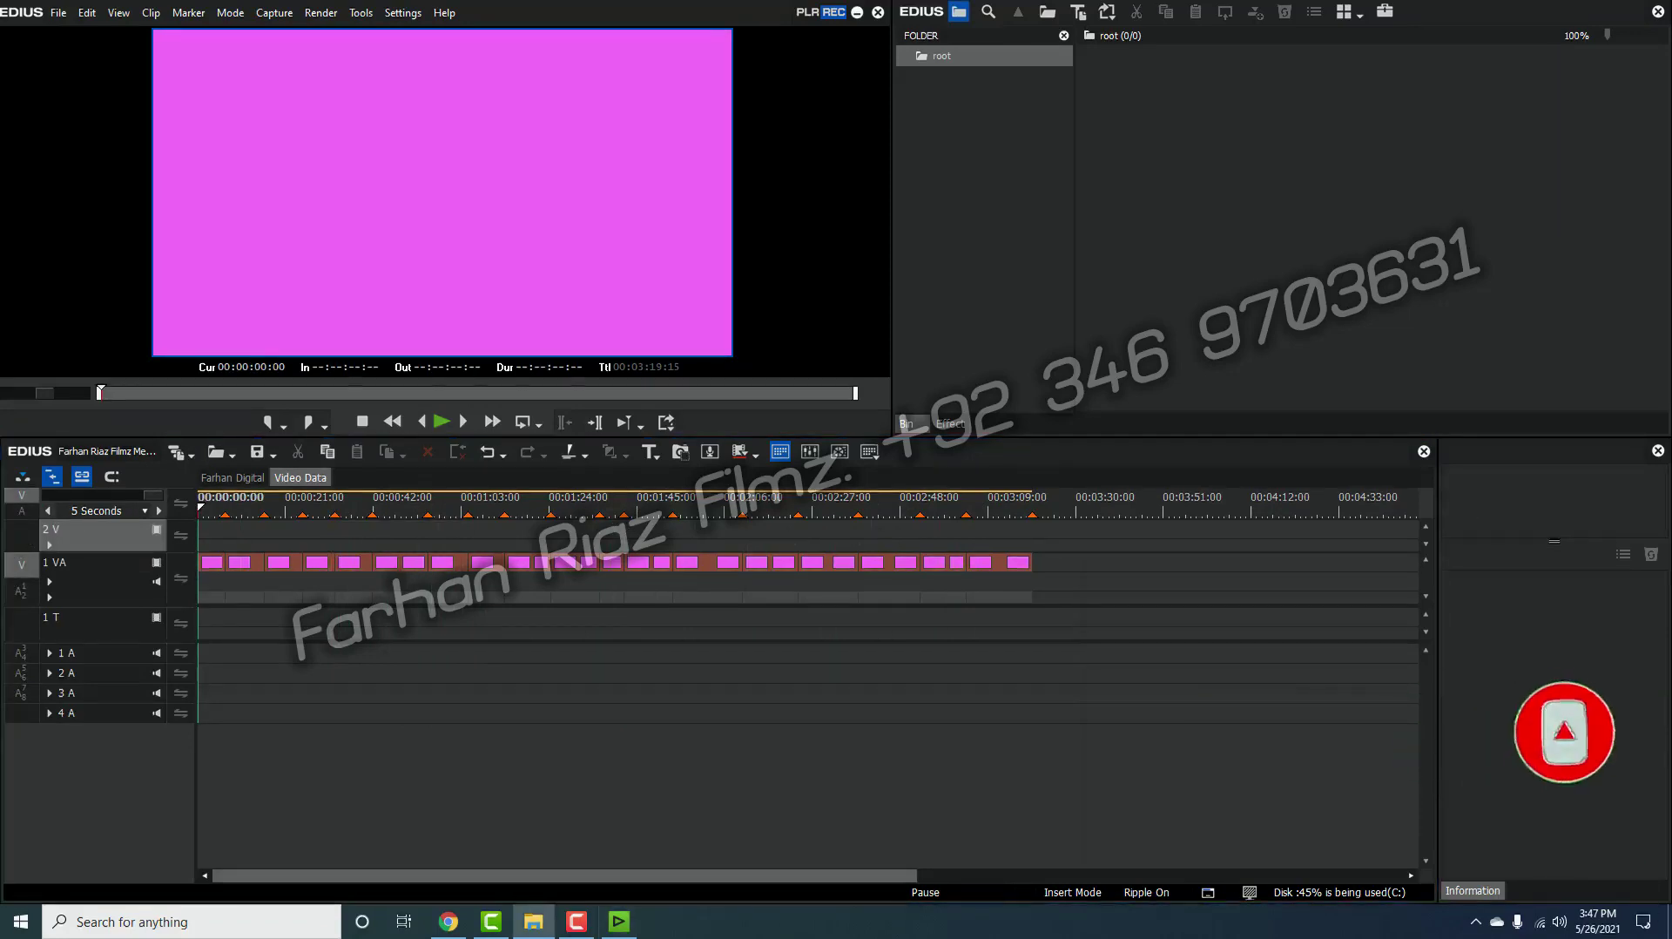
drag(1581, 148, 1312, 175)
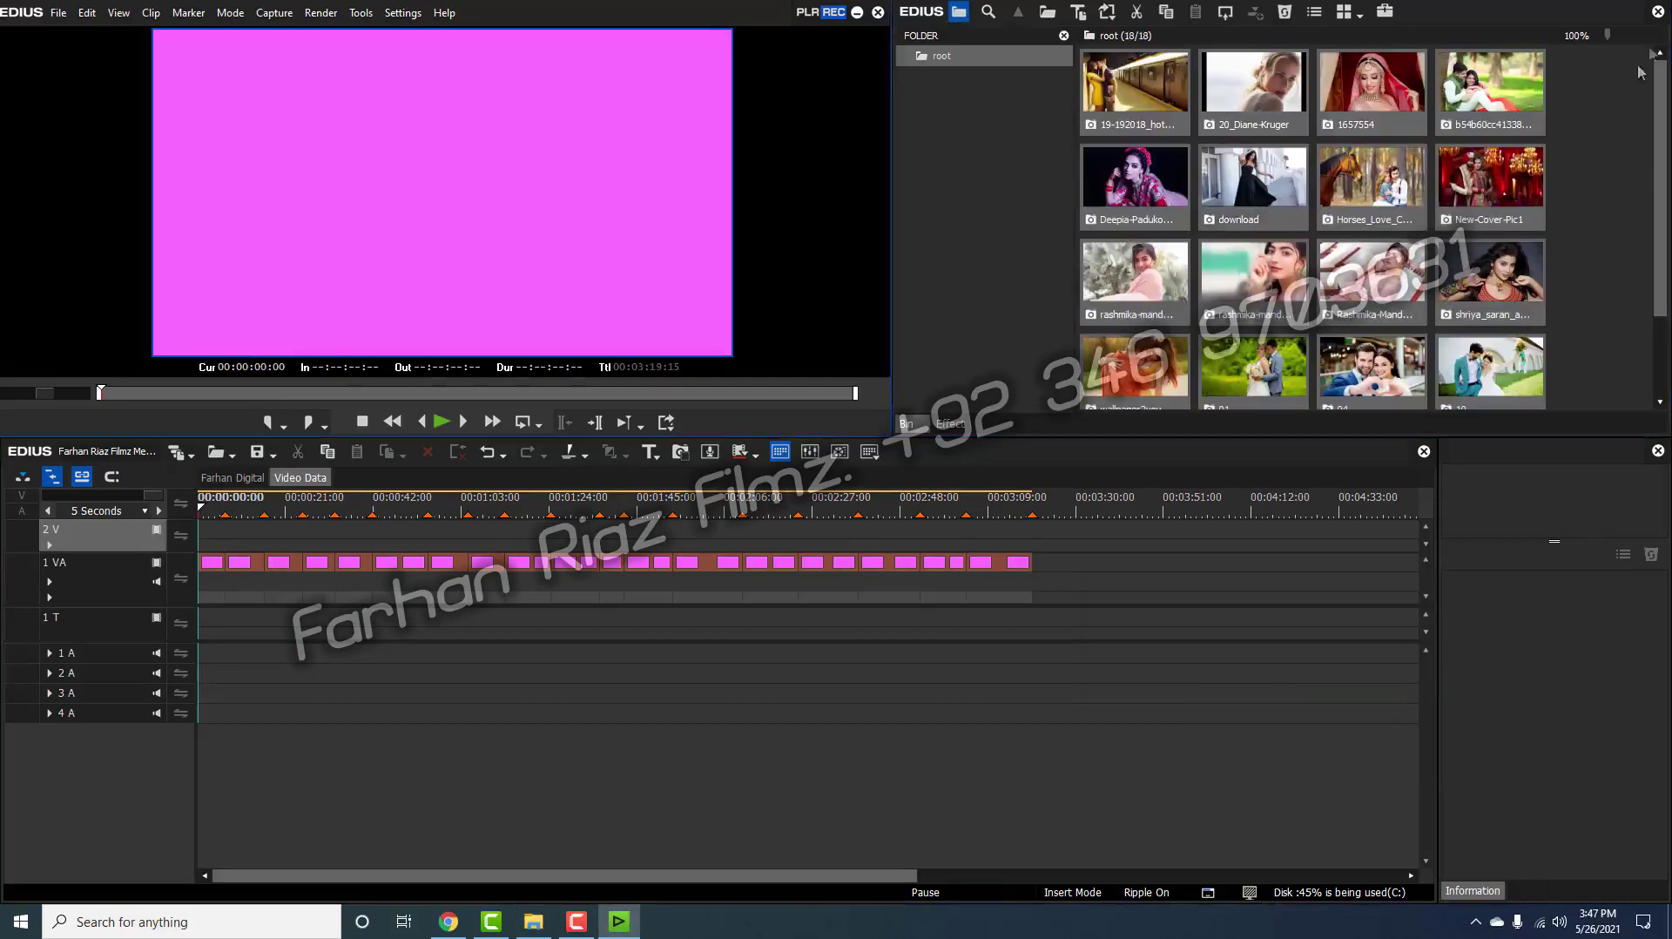
drag(1099, 165, 838, 535)
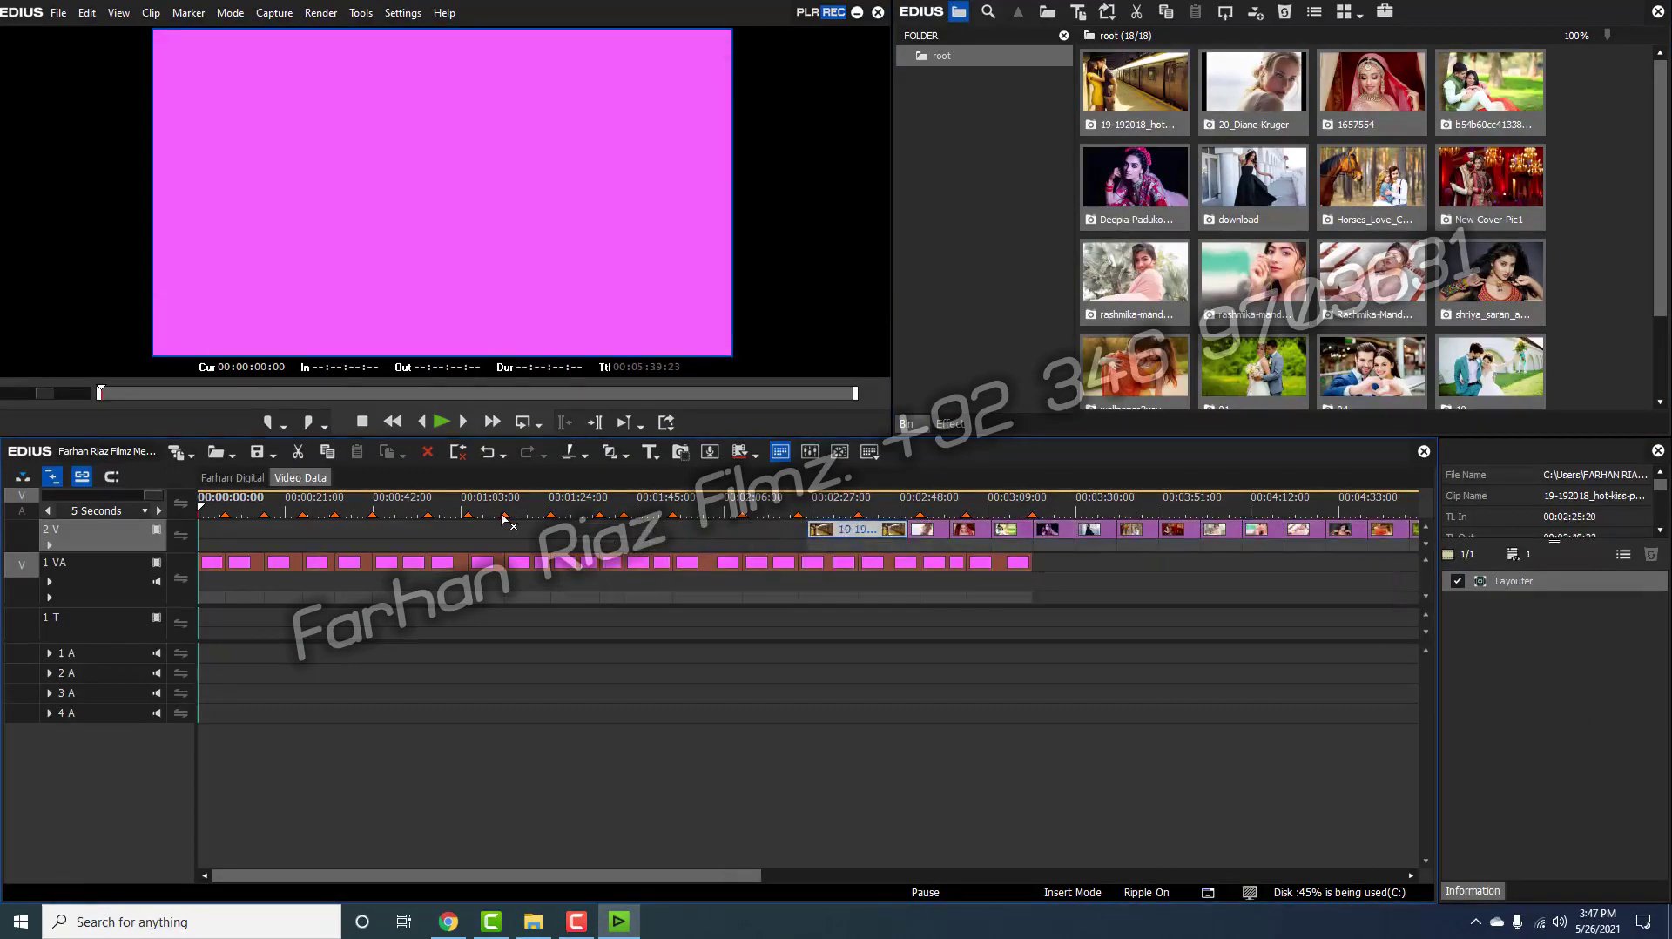
Step: Lengthen the first three photo clips on track 2 V and shift them earlier along the track
drag(505, 523, 504, 530)
drag(905, 534, 607, 521)
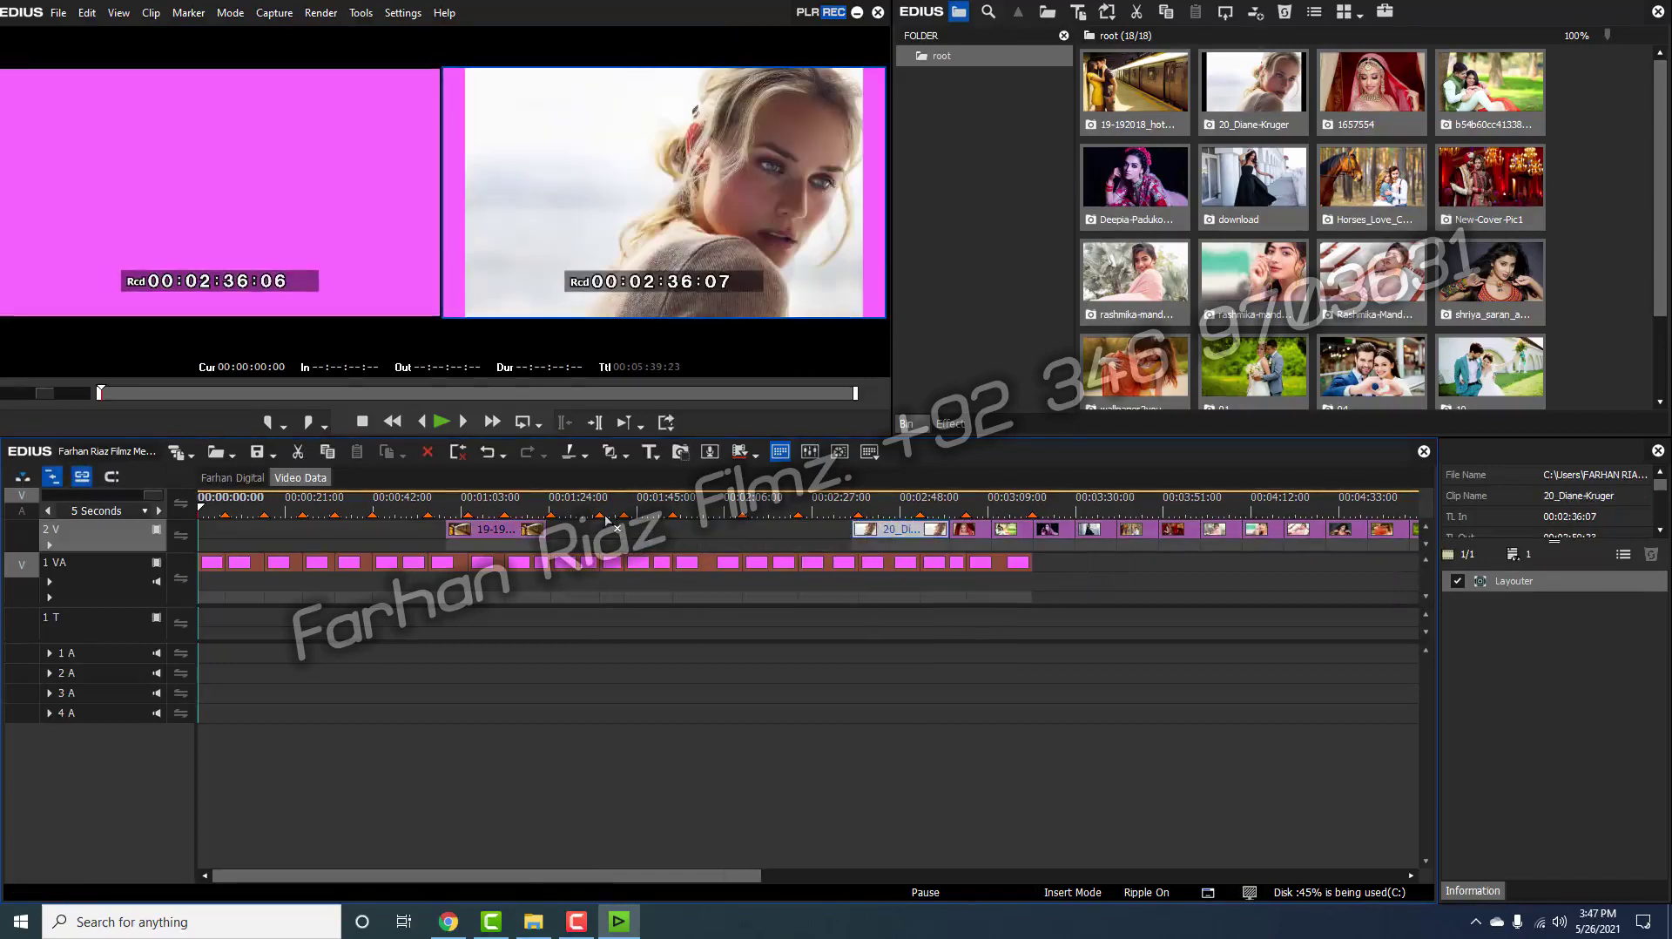
drag(853, 536, 610, 532)
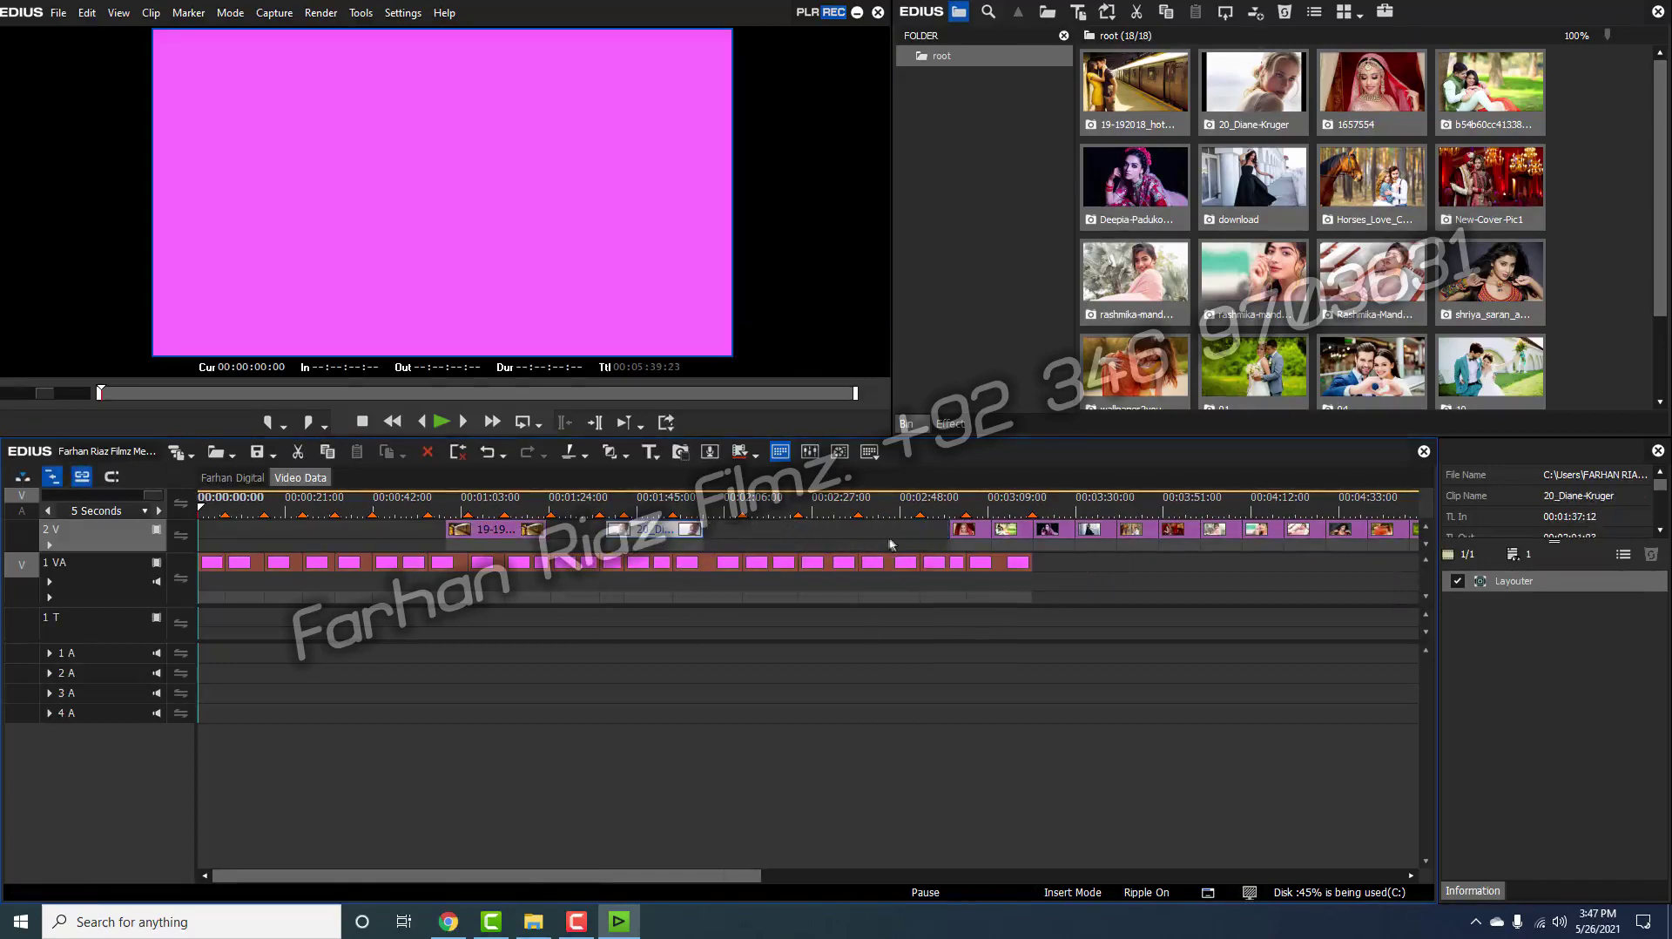
drag(950, 529, 925, 514)
Step: Close the gap before the first photo clip so it starts the timeline, and trim its end to the 00:00:06:15 marker
click(638, 533)
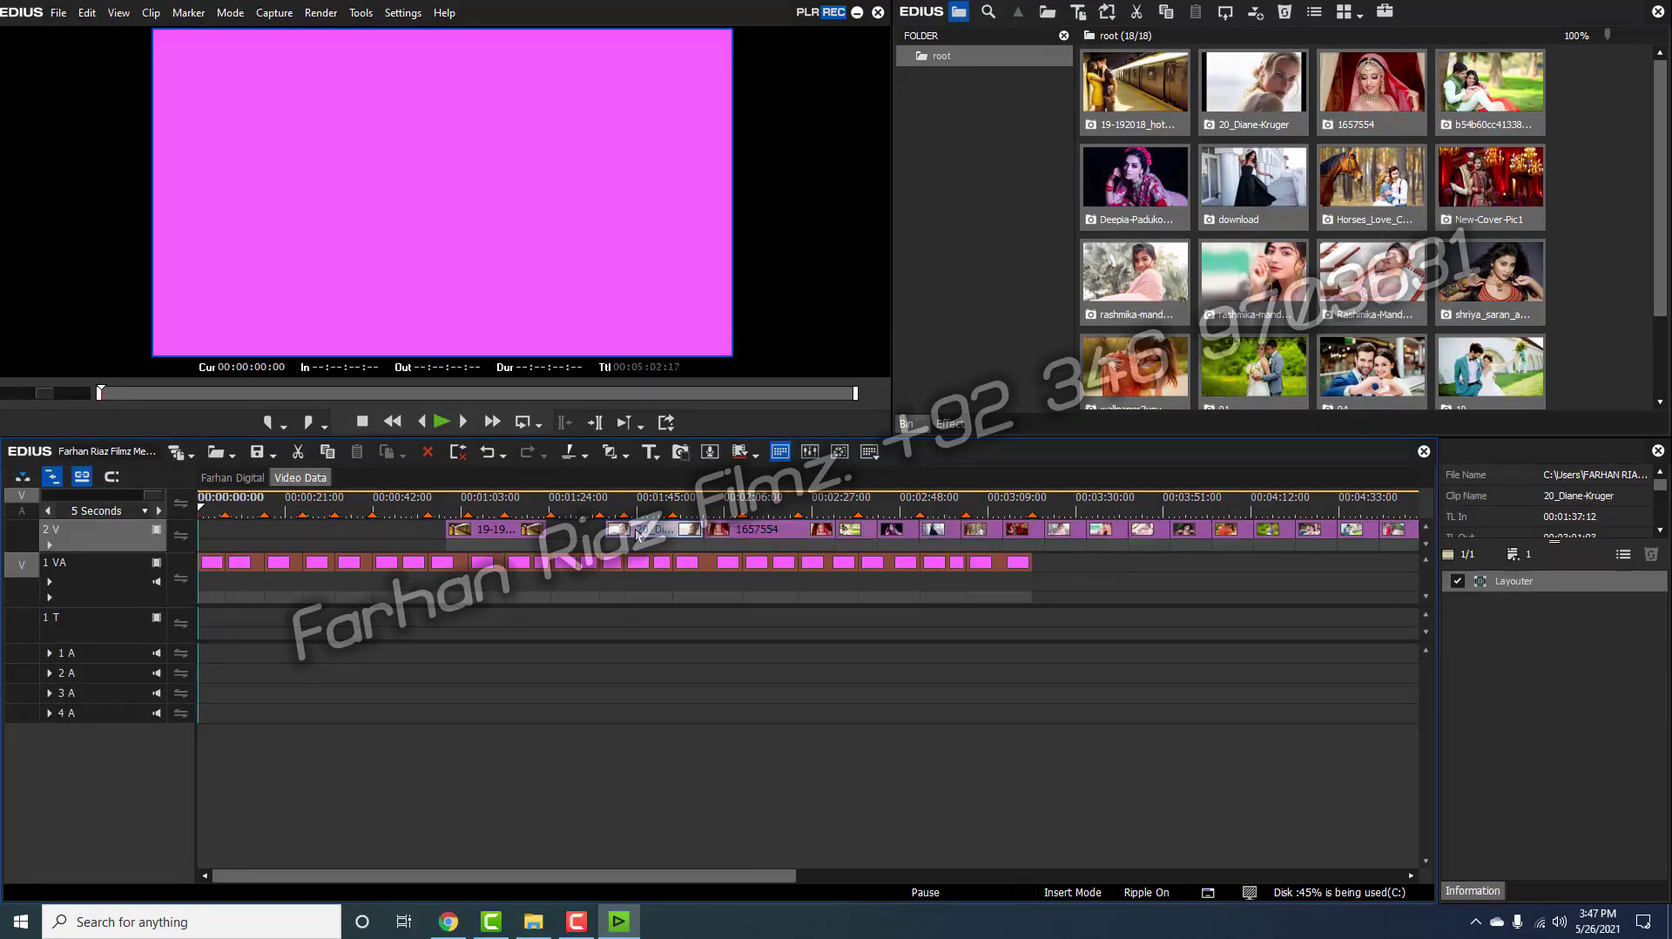
click(521, 546)
key(BackSpace)
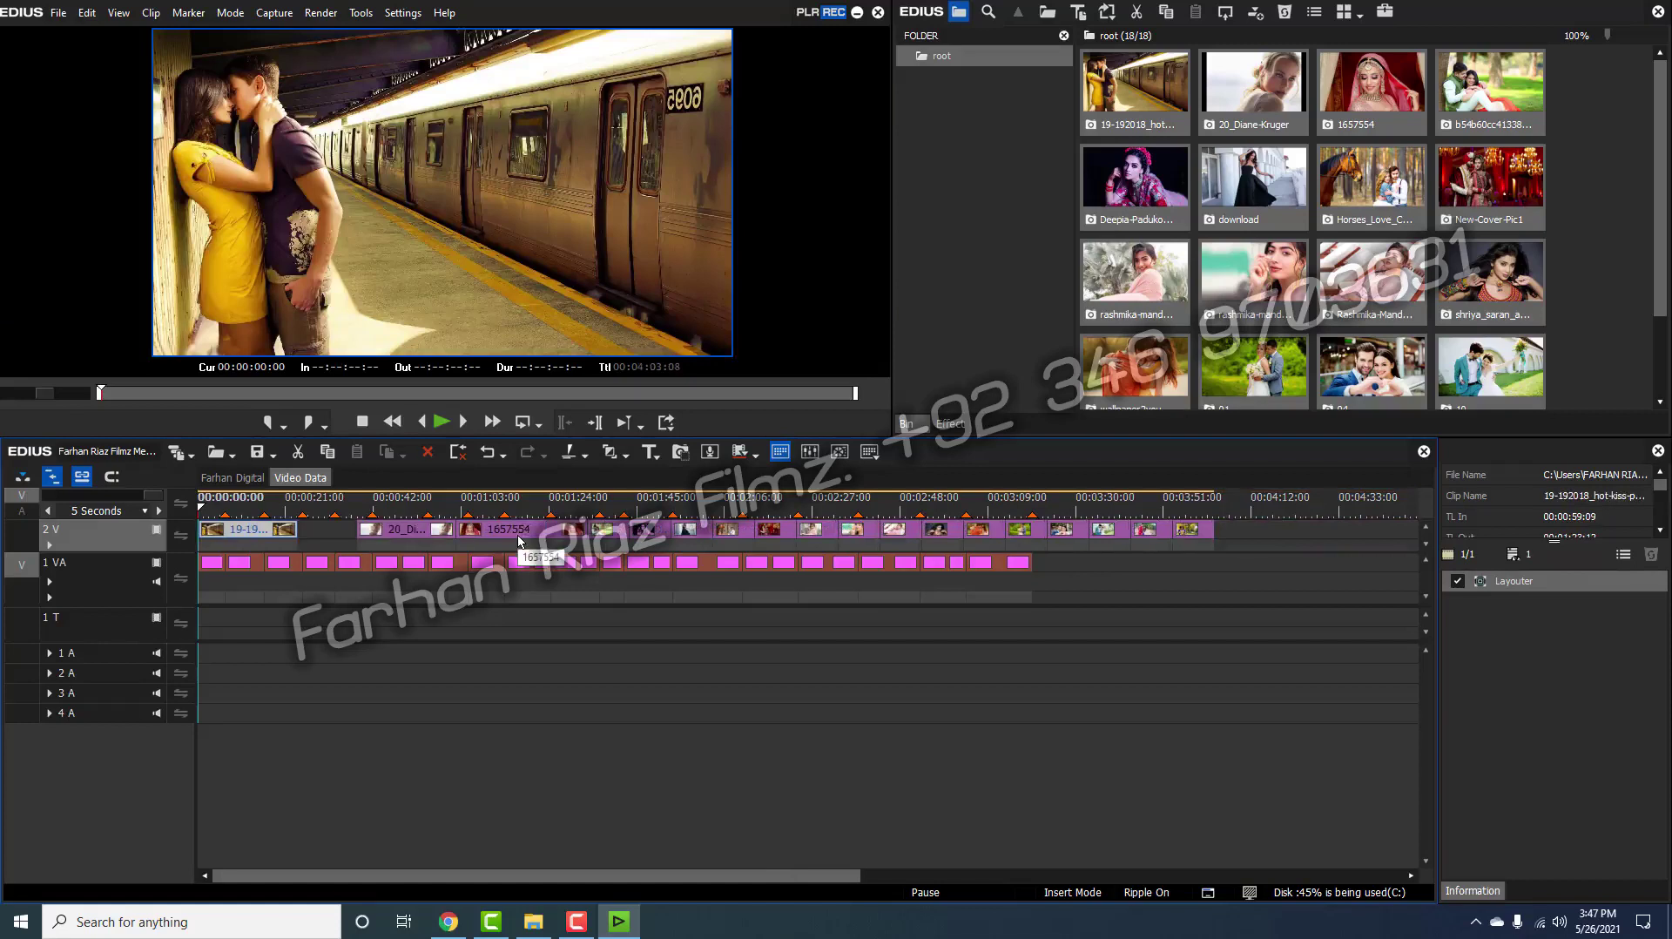
key(l)
key(c)
key(BackSpace)
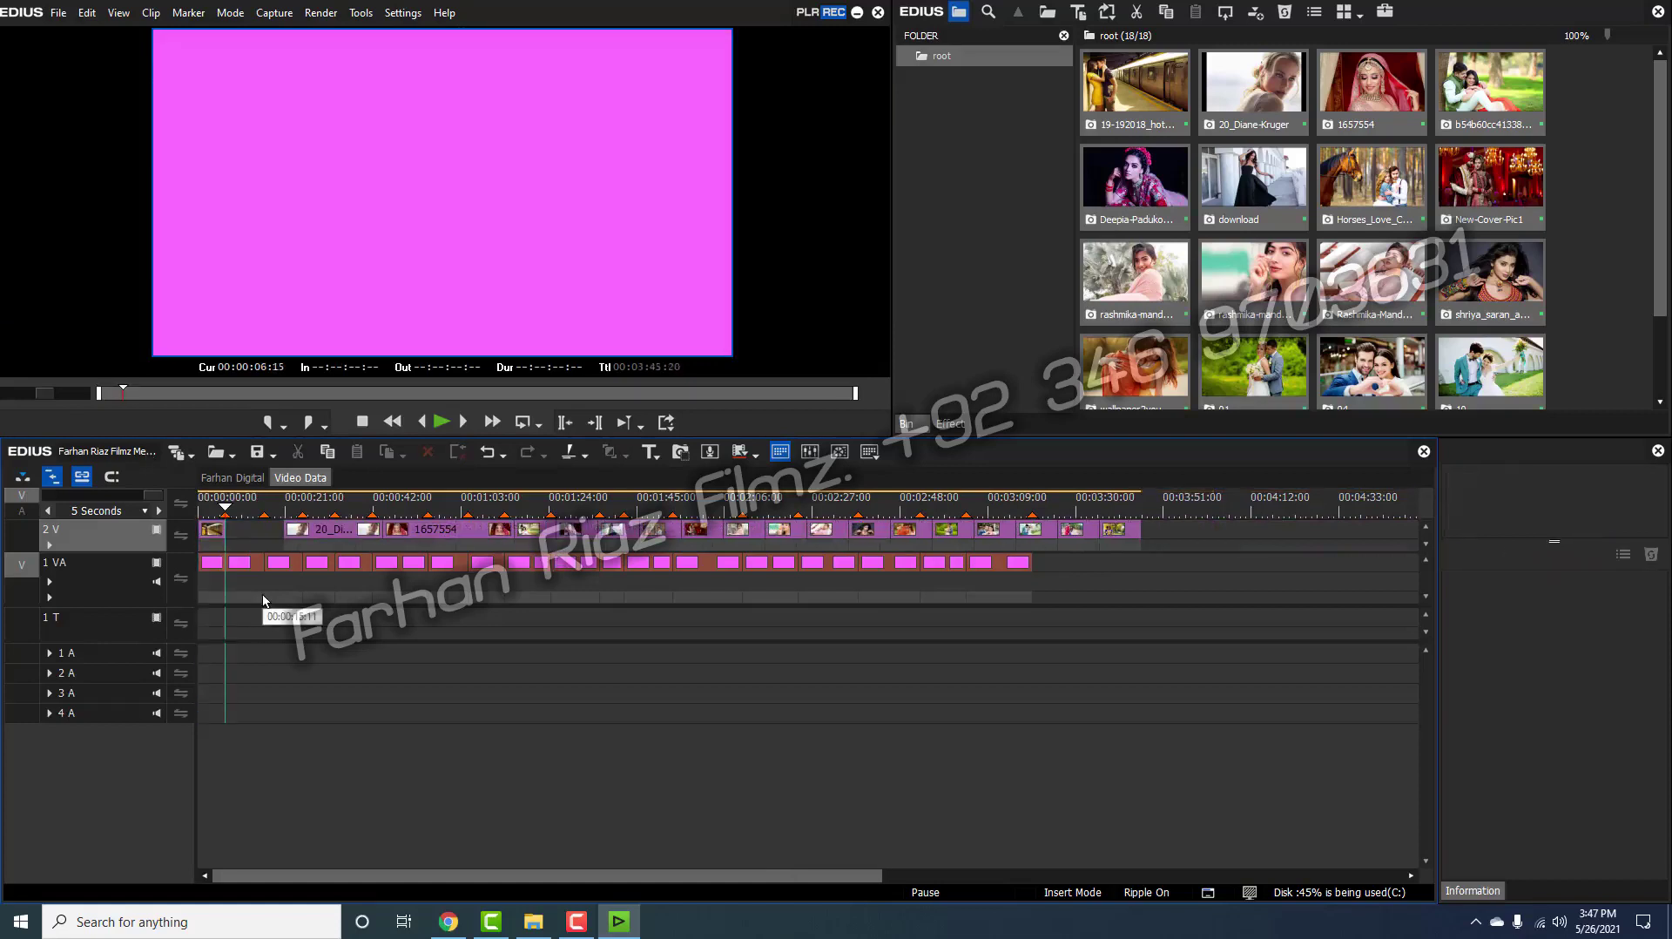
Step: Close the gap before the second photo clip and trim its end to the 00:00:15:21 marker
click(319, 533)
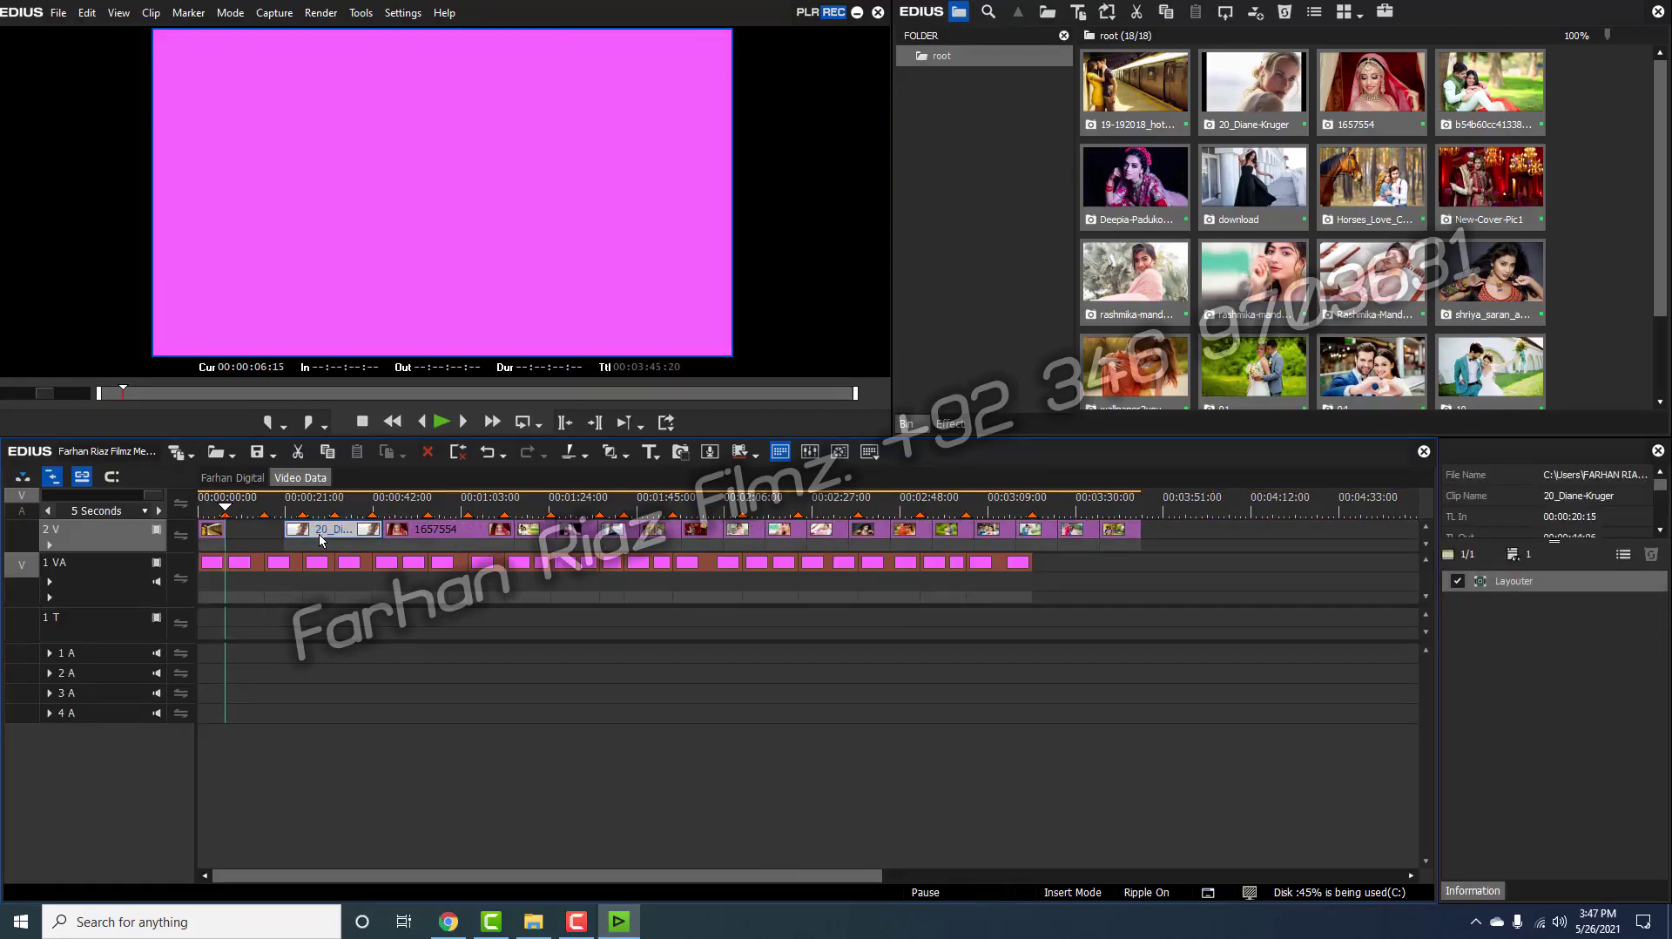
key(BackSpace)
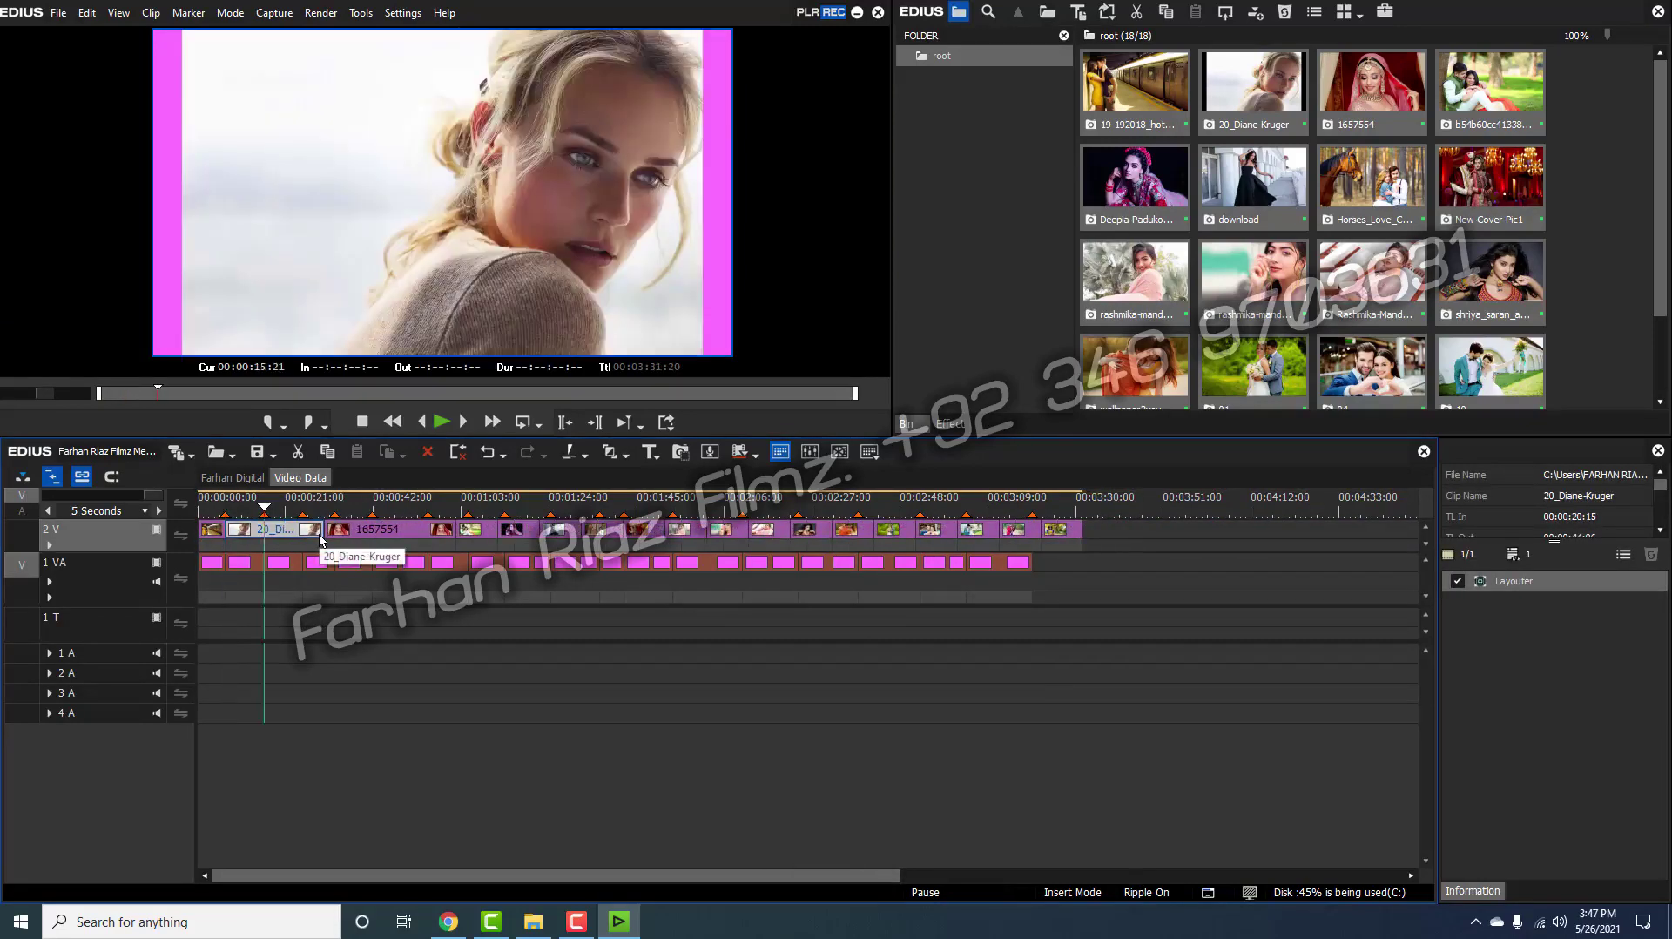
key(Delete)
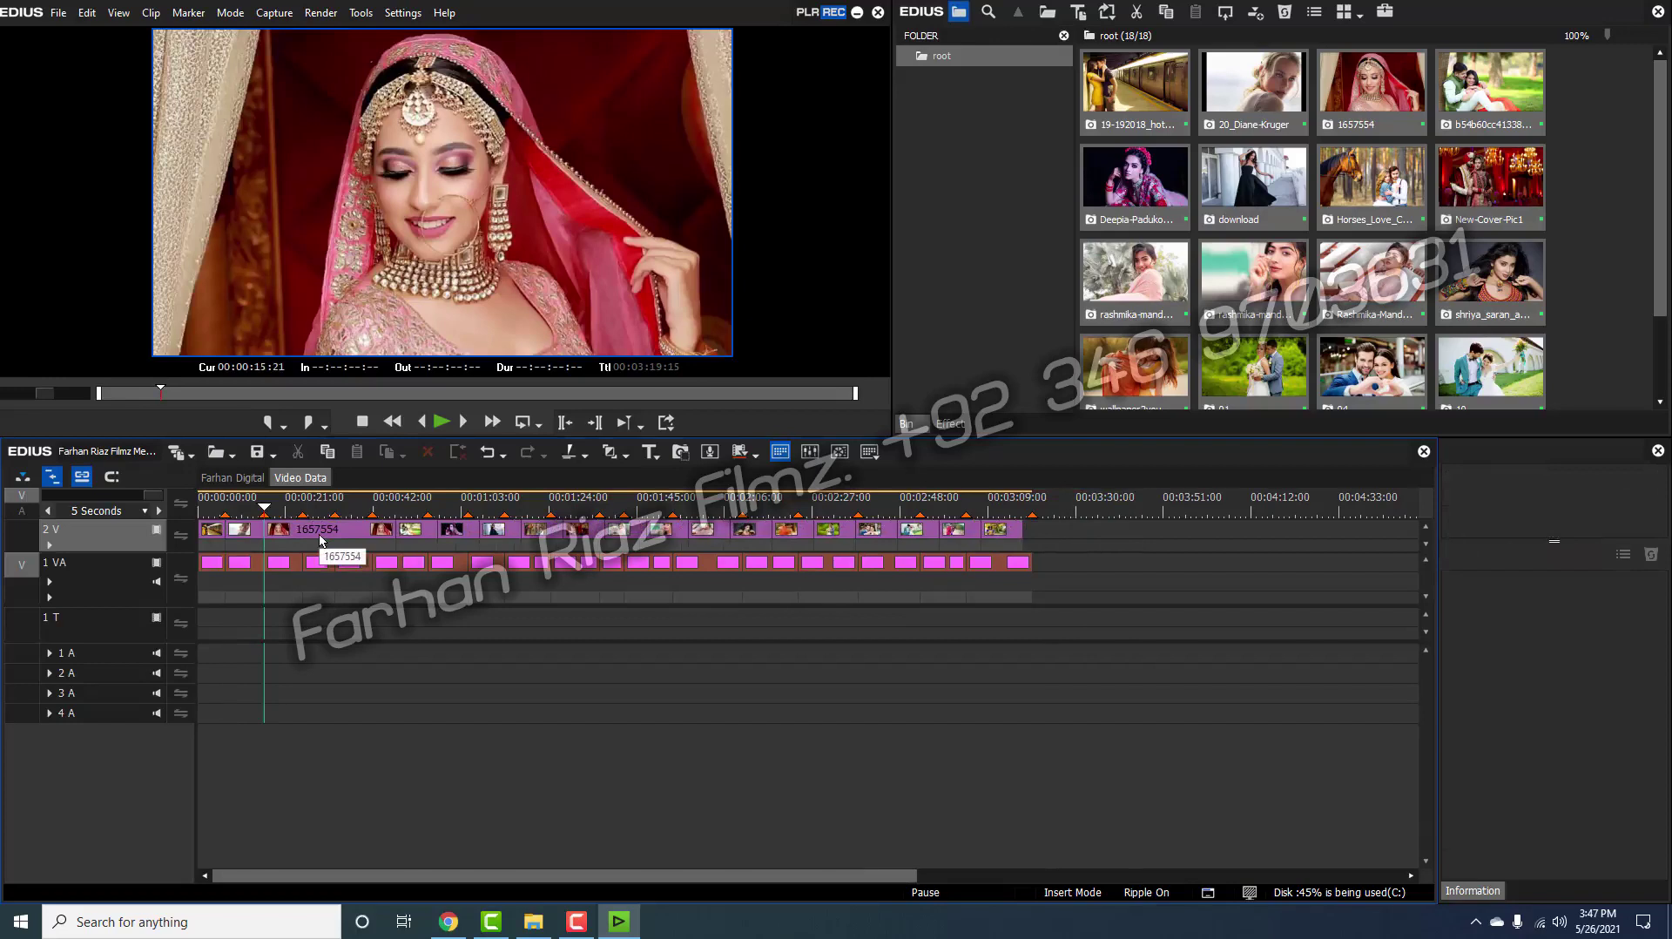
Step: Trim the end of the third photo clip to the 00:00:25:01 marker and the fourth to the 00:00:32:21 marker, leaving no gaps
click(319, 535)
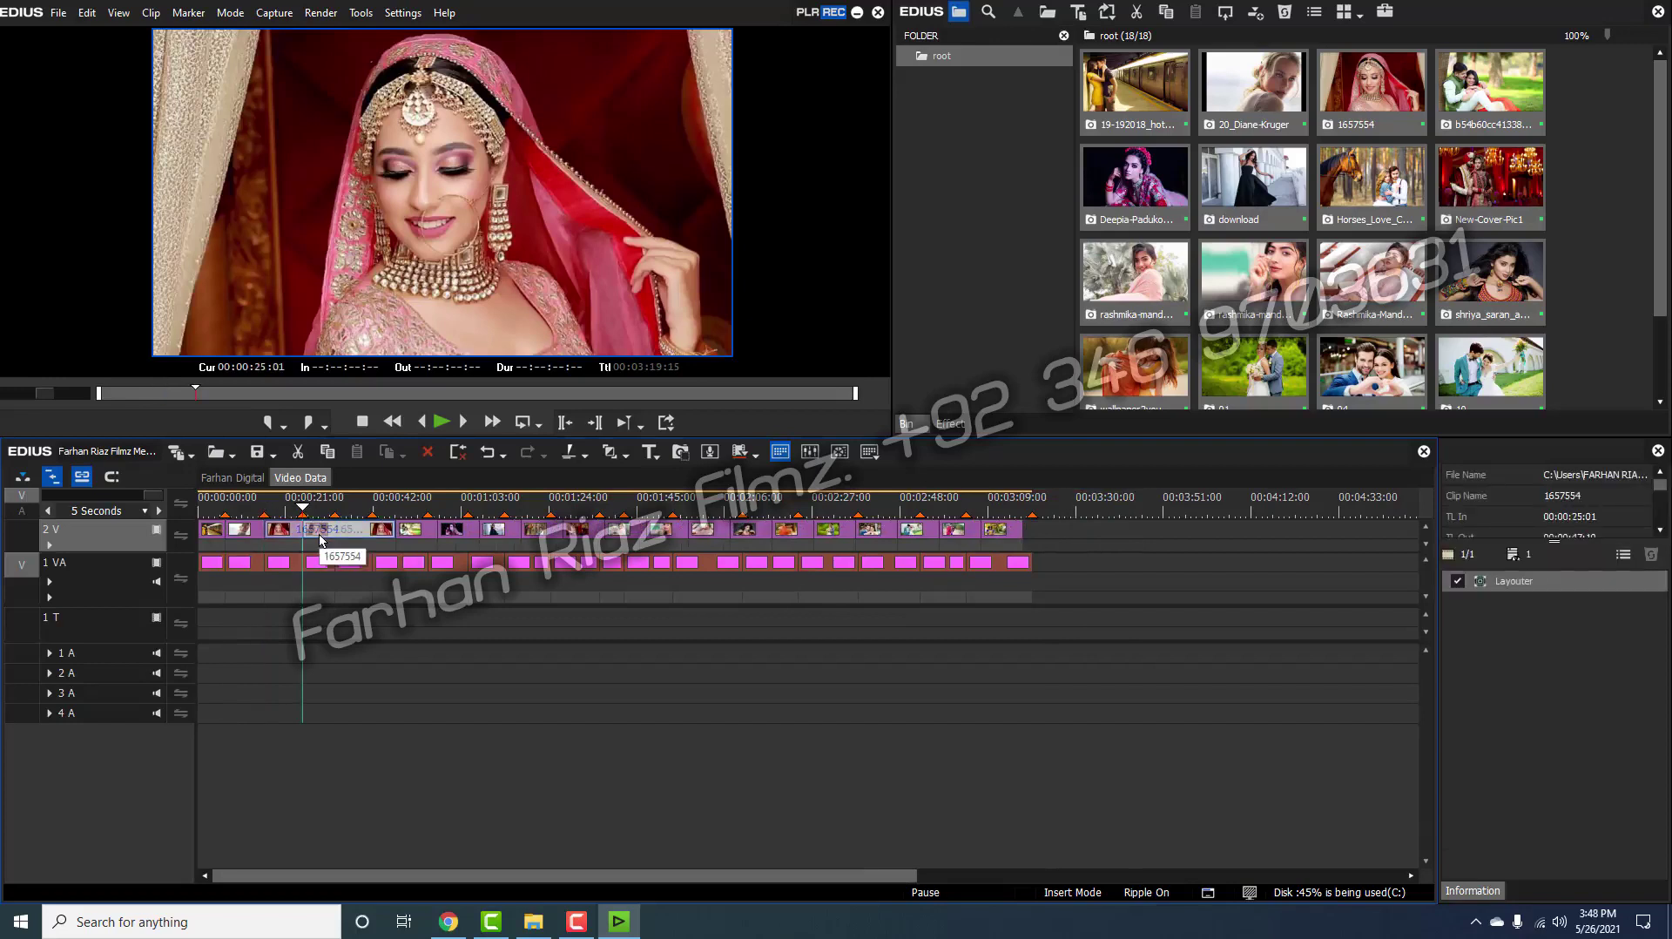
key(Delete)
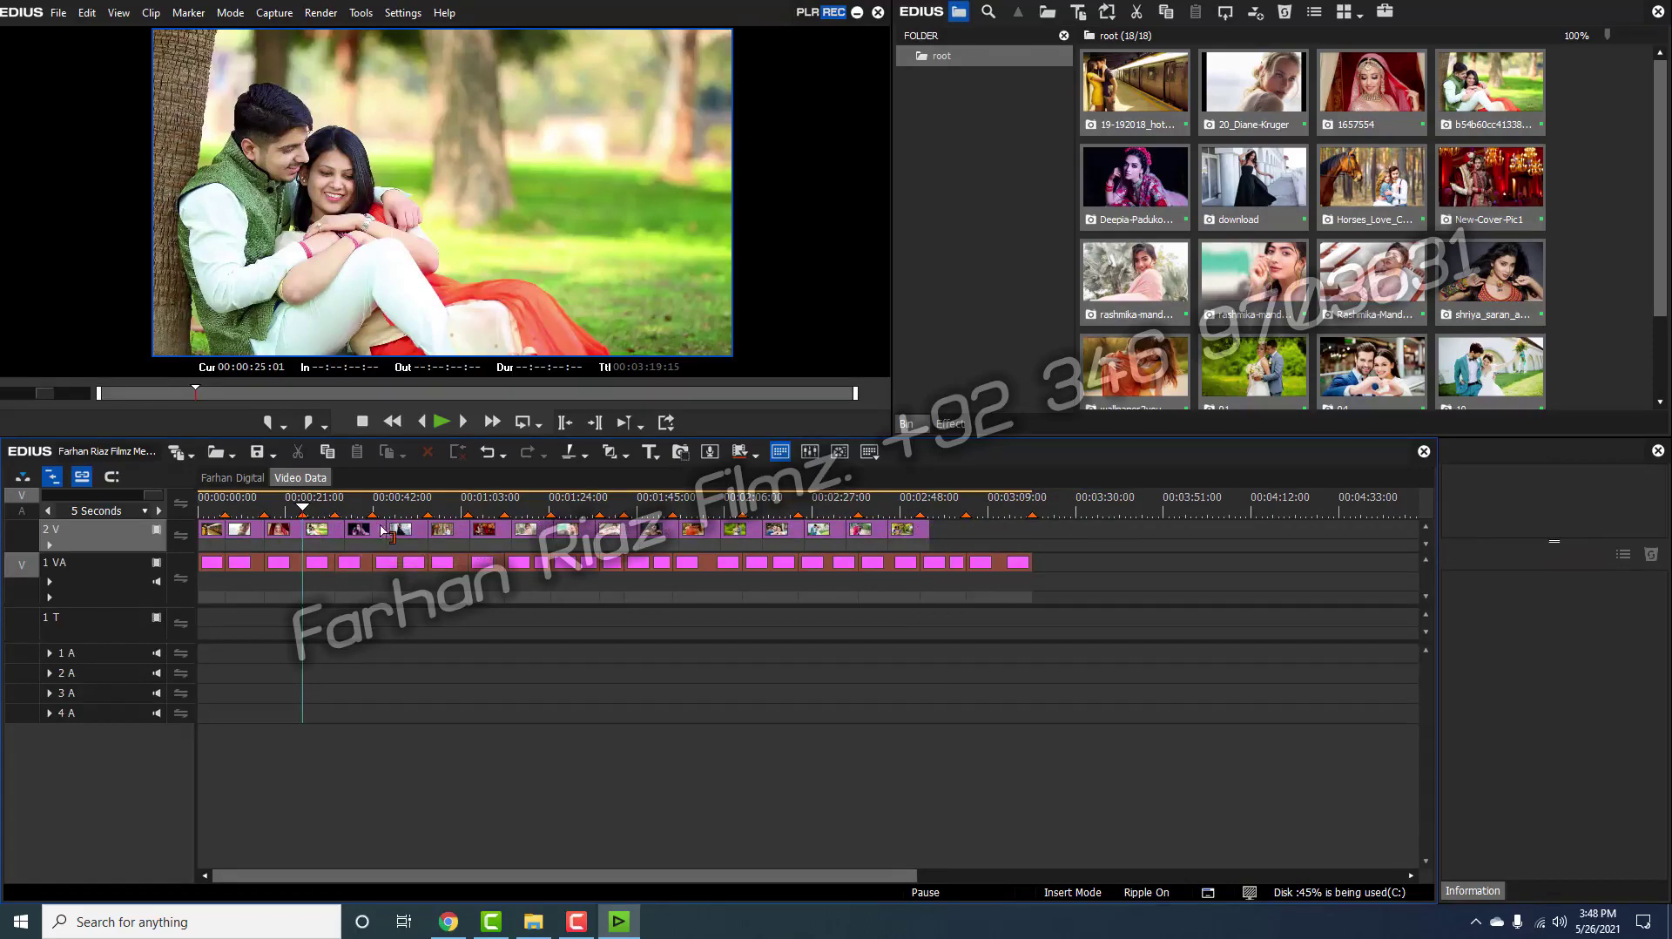
click(322, 531)
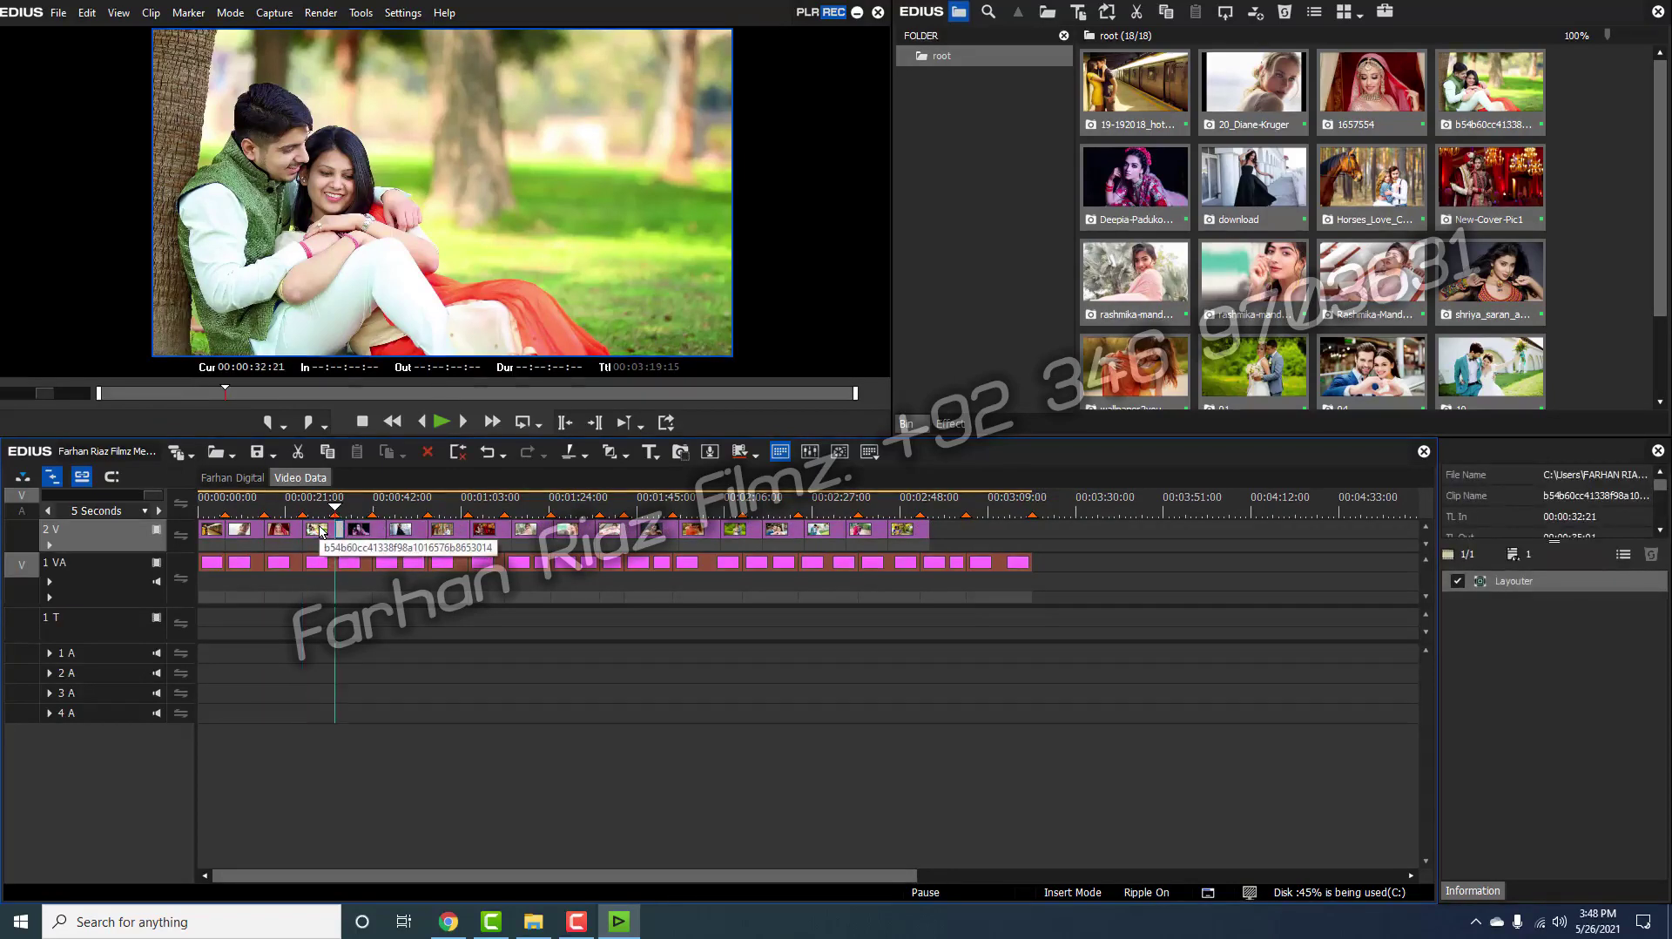
key(Delete)
Step: Trim the fifth photo clip's end to the 00:00:41:17 marker, then lengthen the download clip and trim it to the 00:00:55:01 marker
click(351, 531)
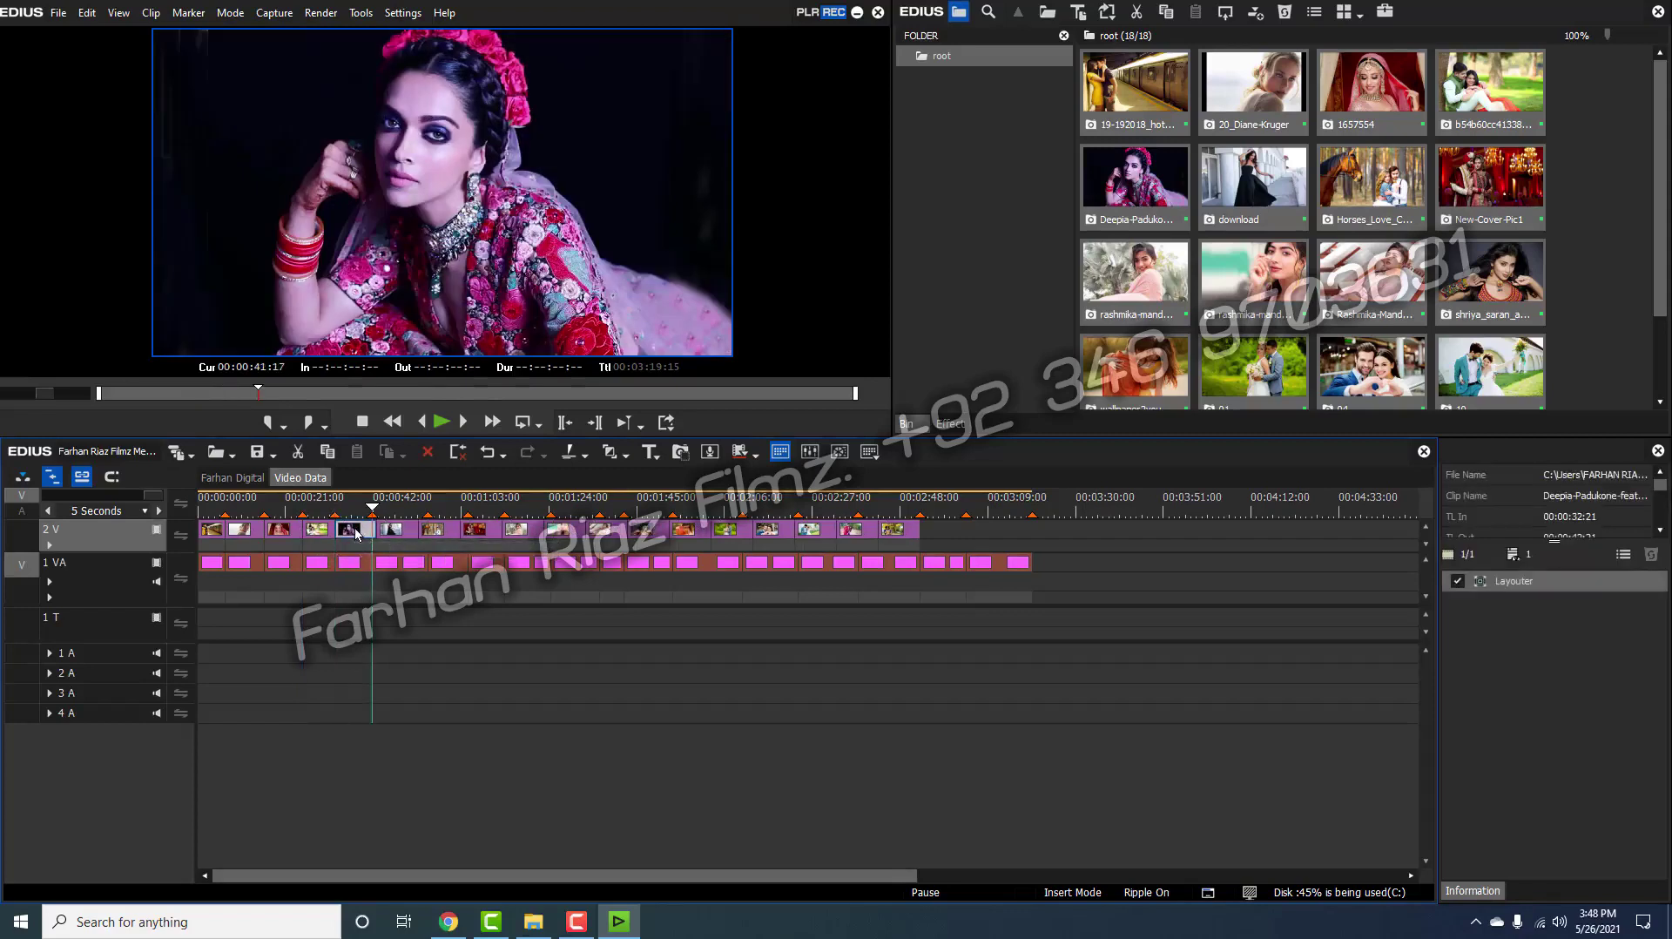
key(n)
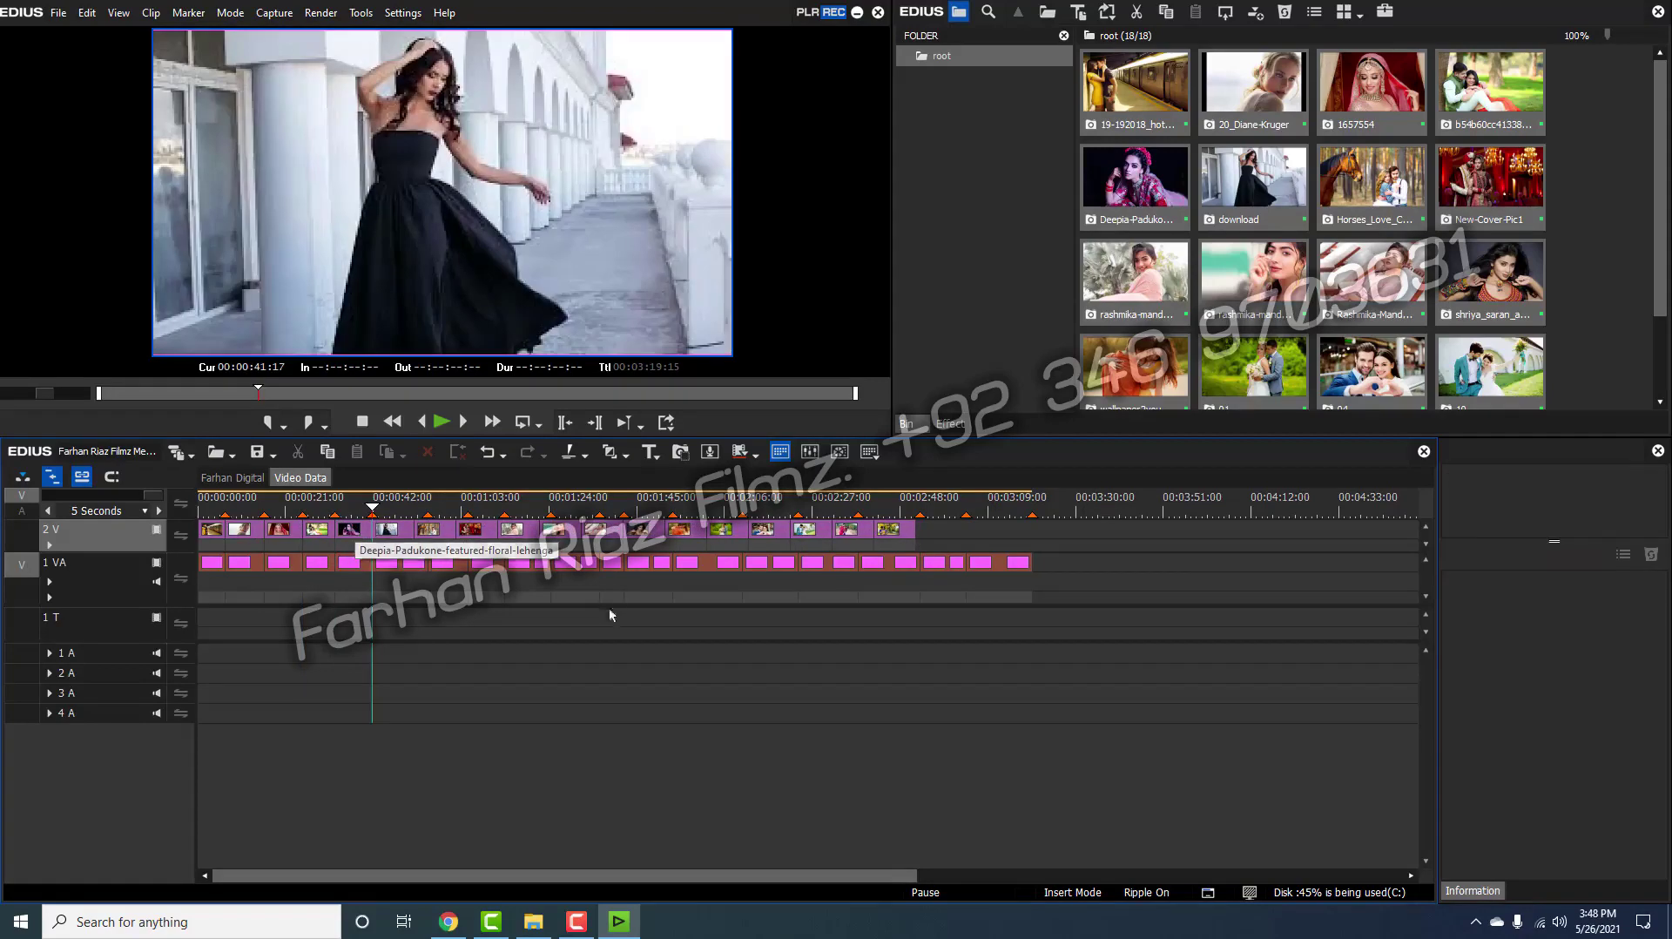
drag(446, 536, 419, 534)
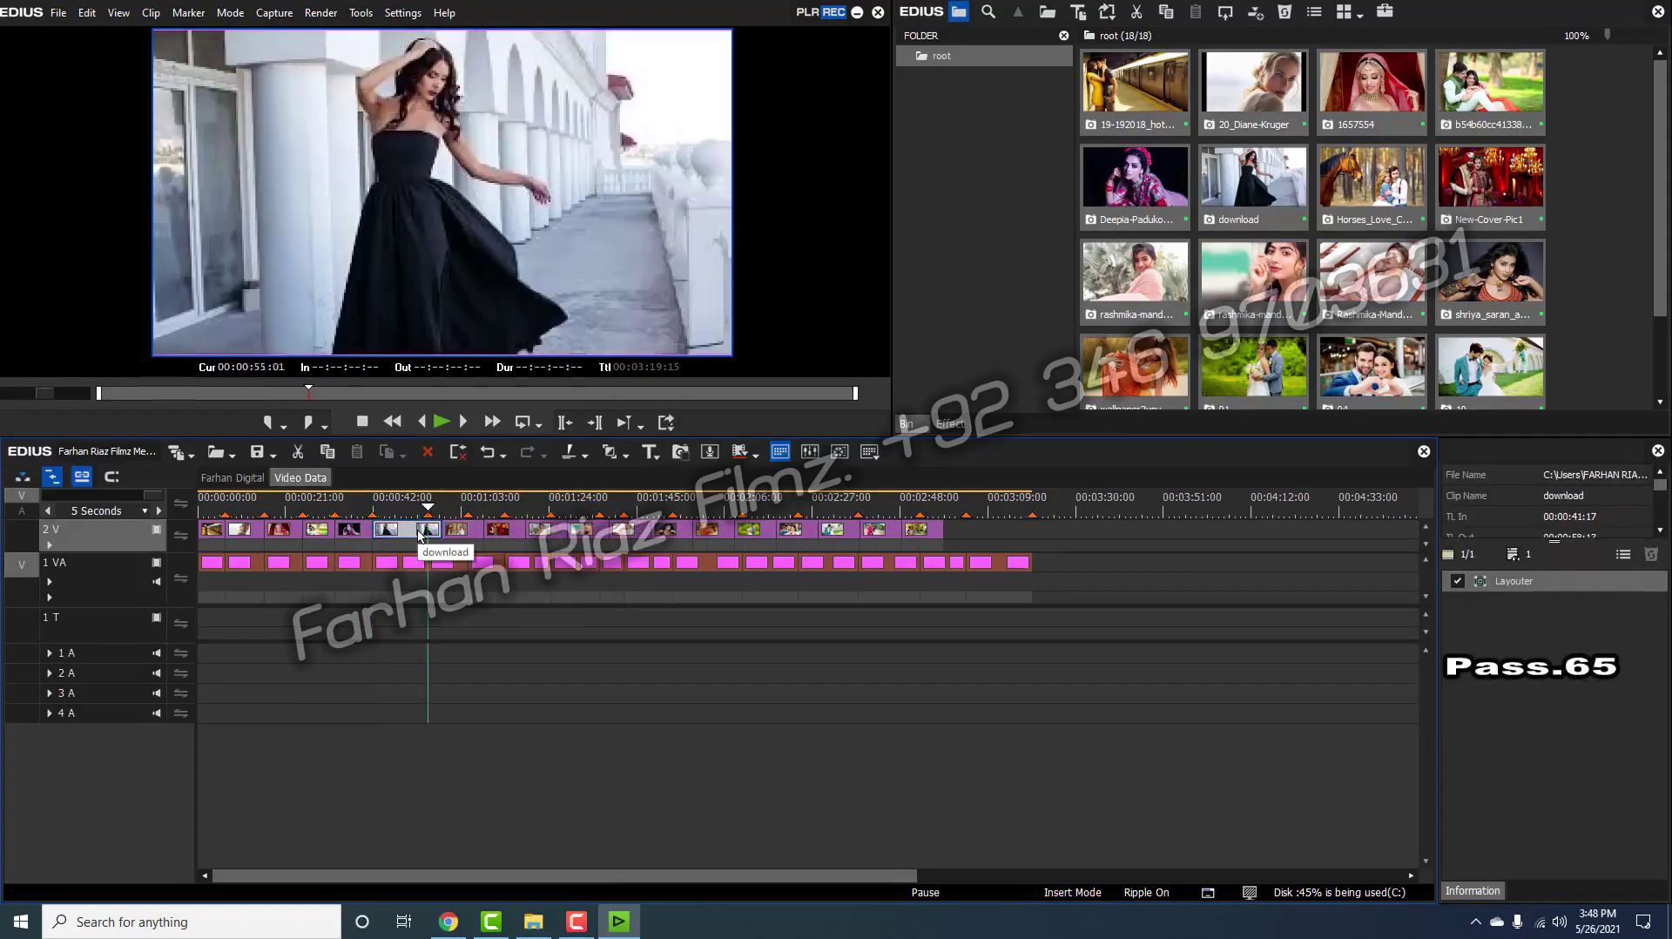
key(n)
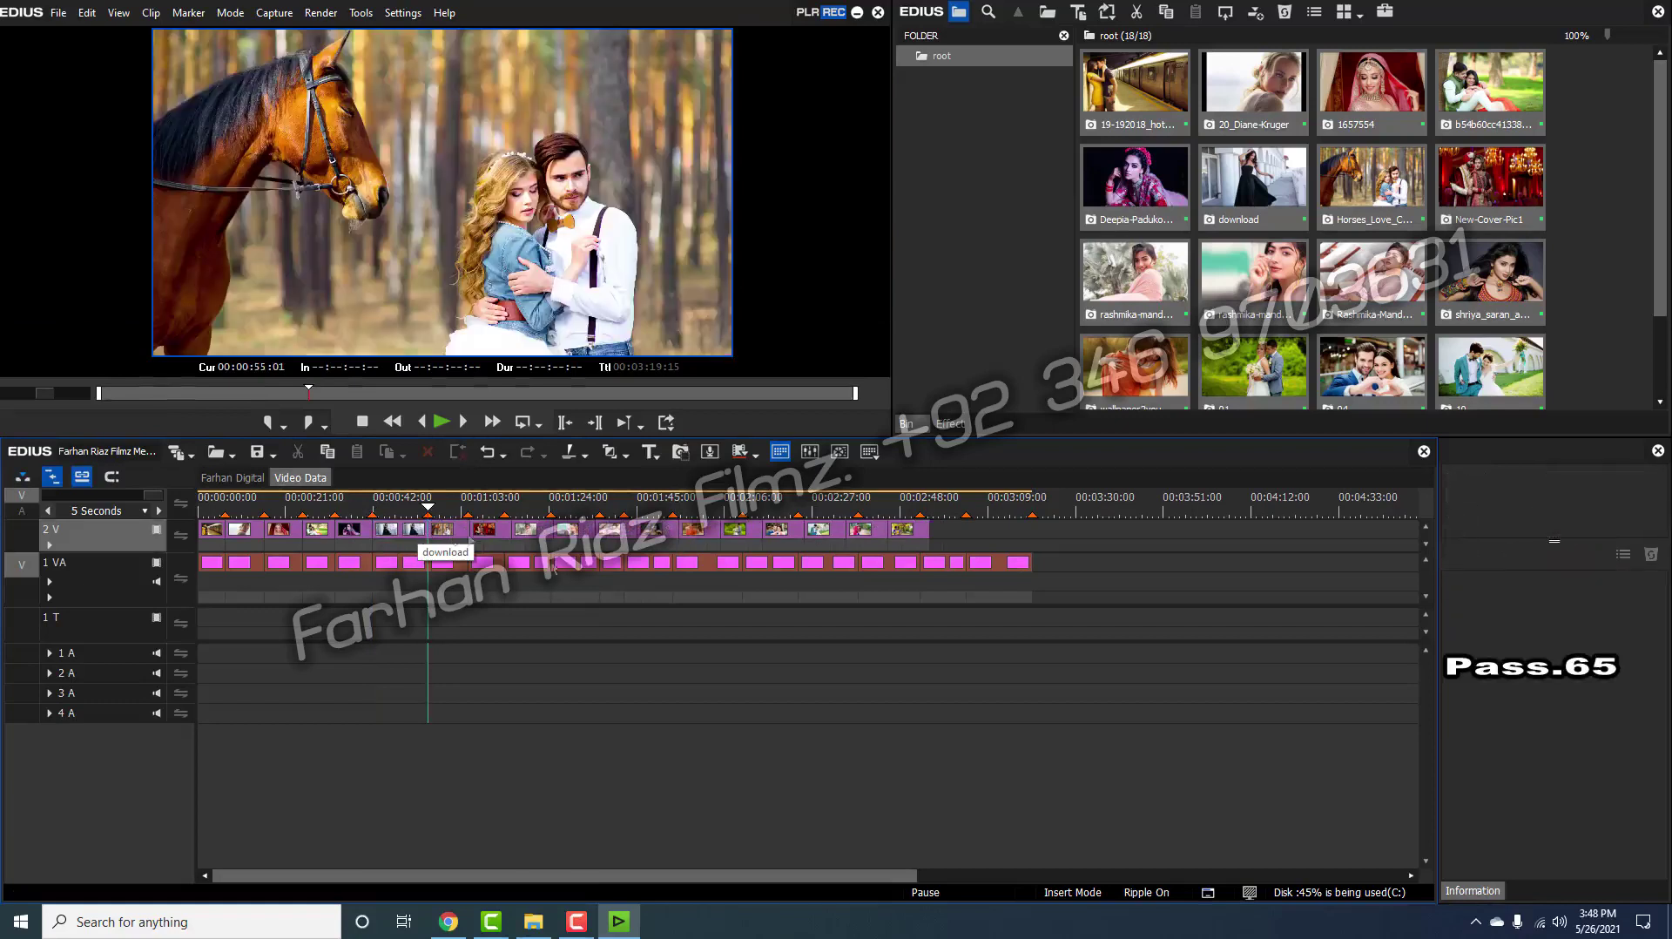
Step: Trim the horse photo clip's end to the 00:01:04:18 marker and the New-Cover-Pic1 clip's end to the 00:01:13:10 marker
click(452, 526)
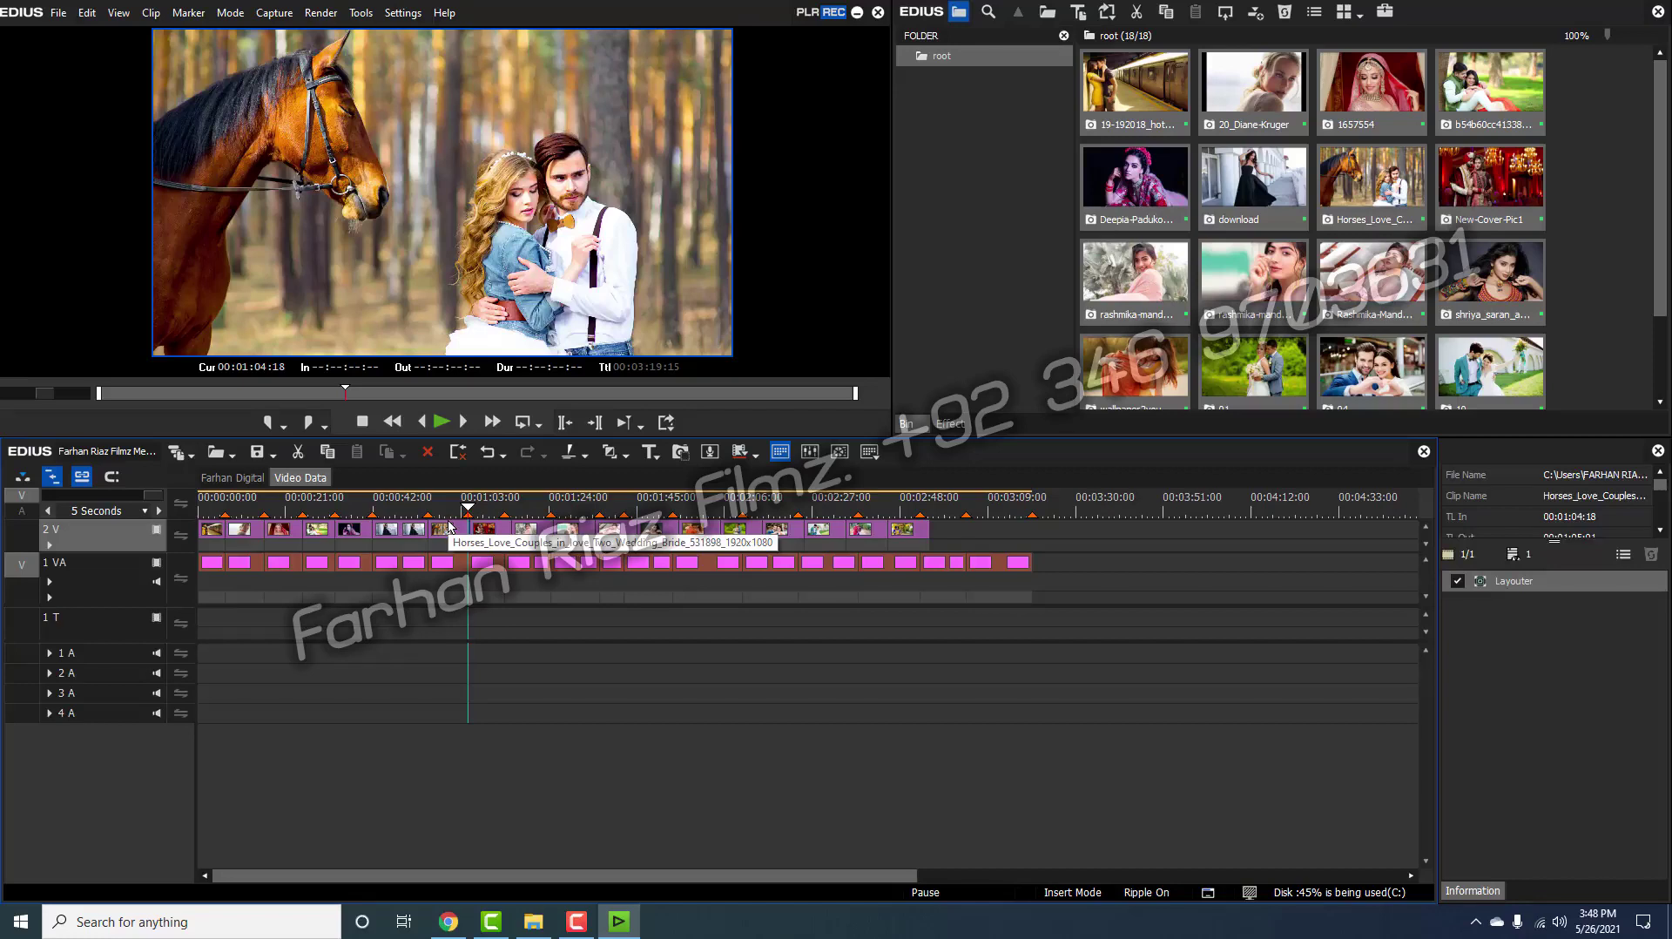
key(n)
click(499, 529)
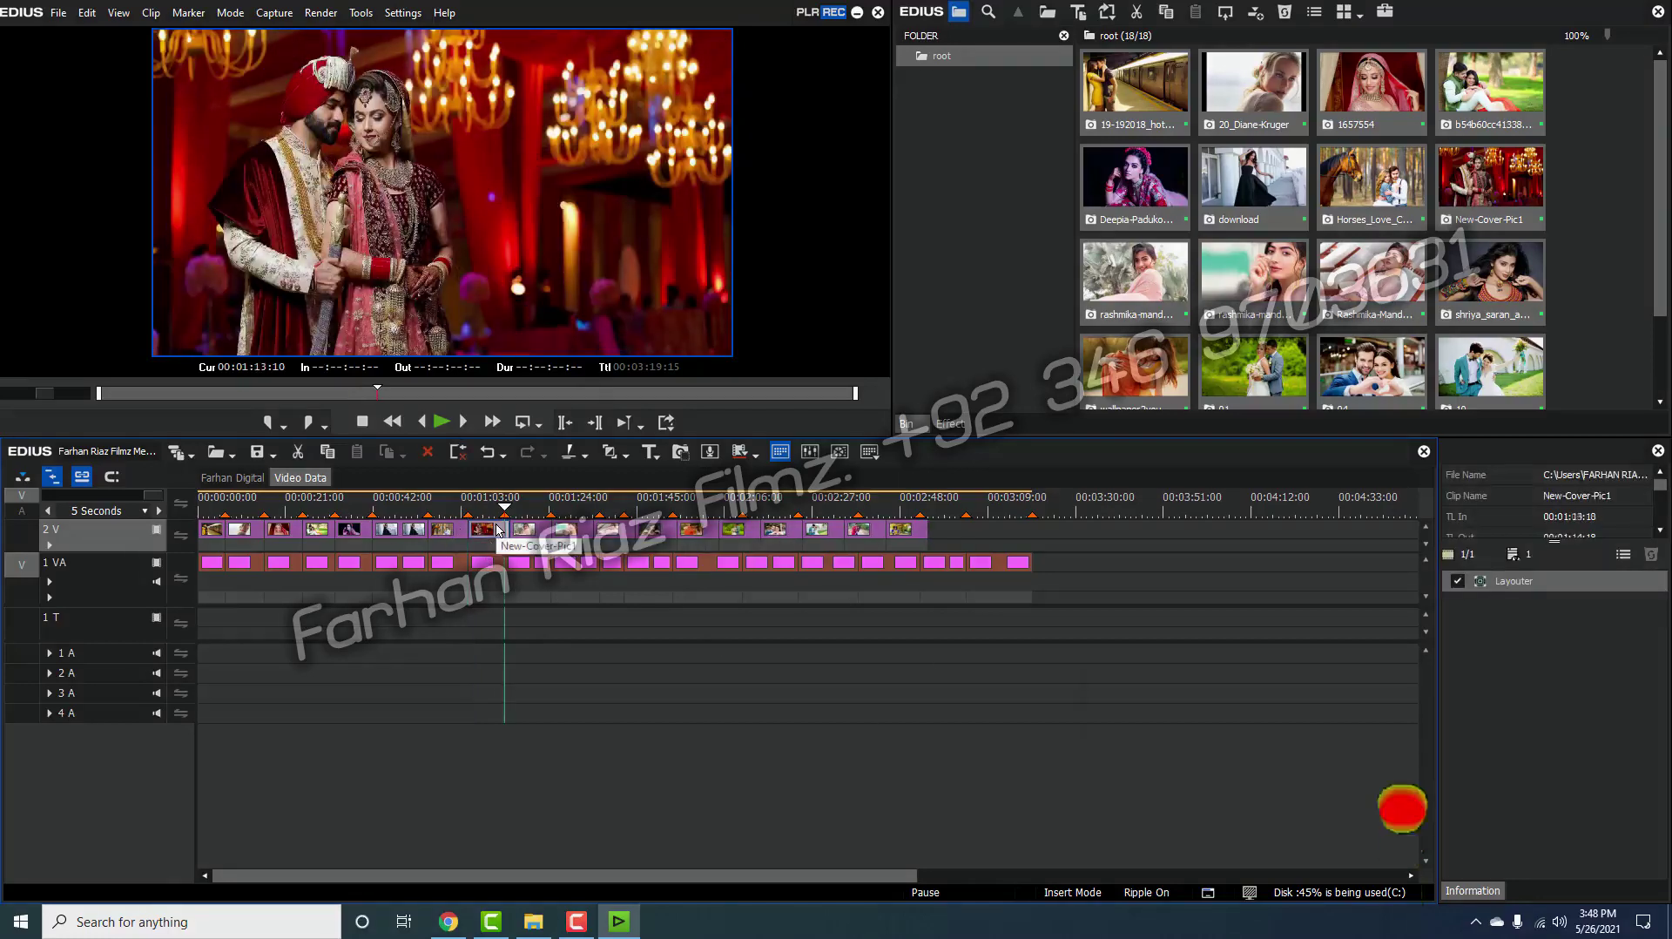
key(n)
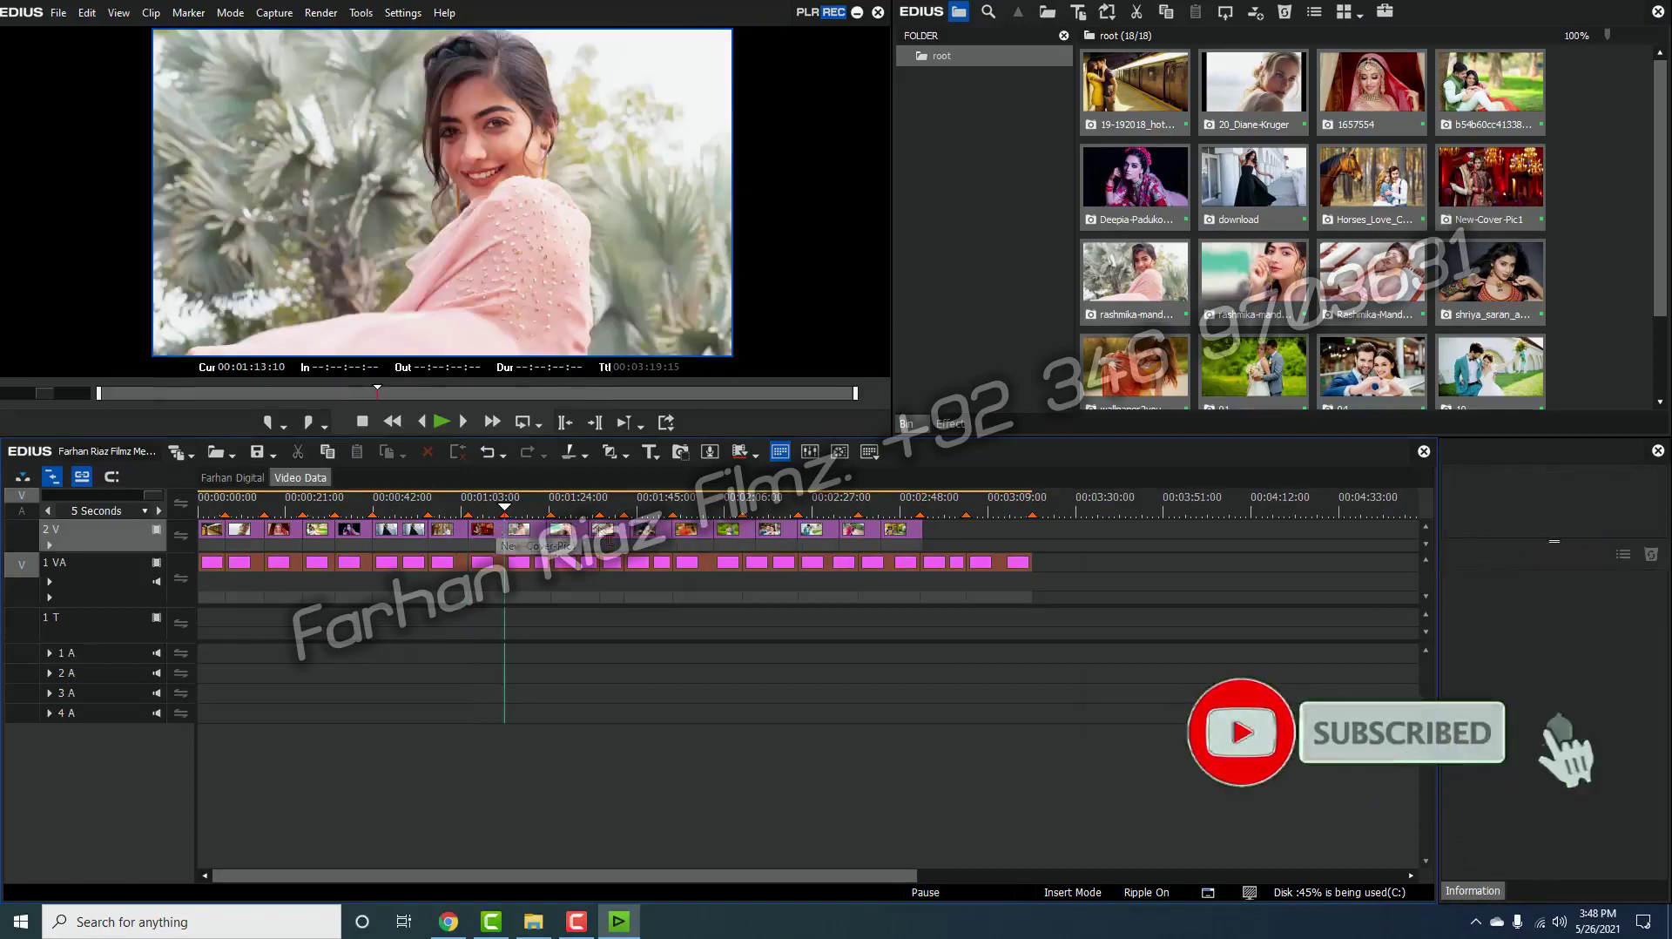
Step: Lengthen the ninth and tenth photo clips on track 2 V and trim the ninth clip's end to the 00:01:24:12 marker
click(579, 533)
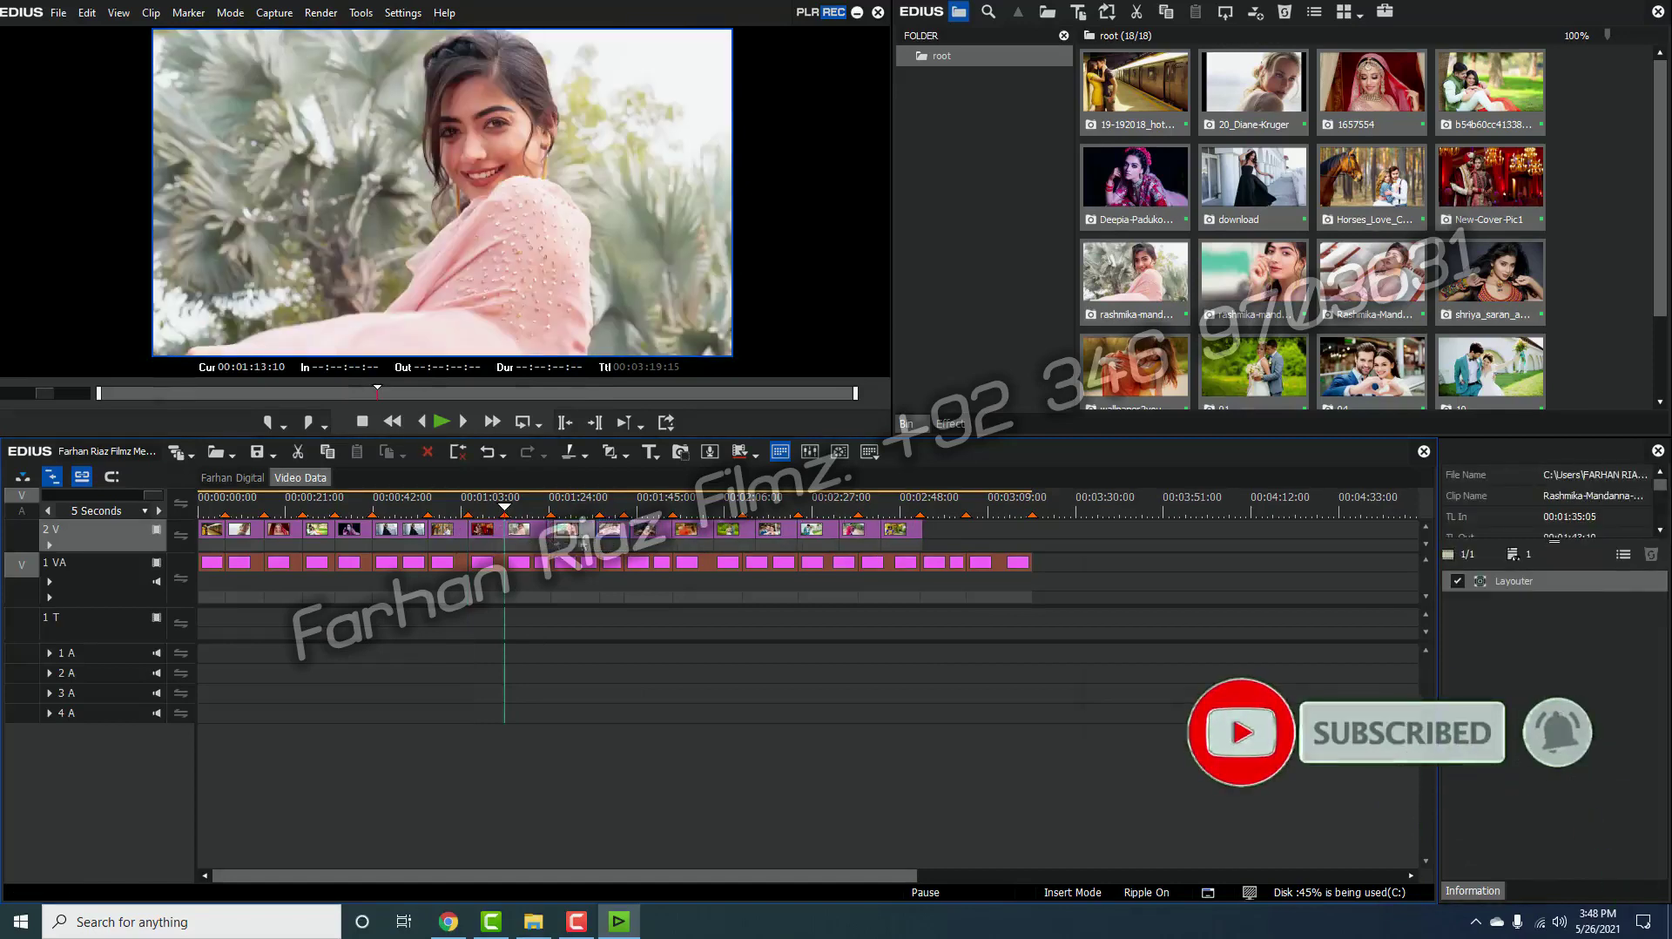
click(575, 533)
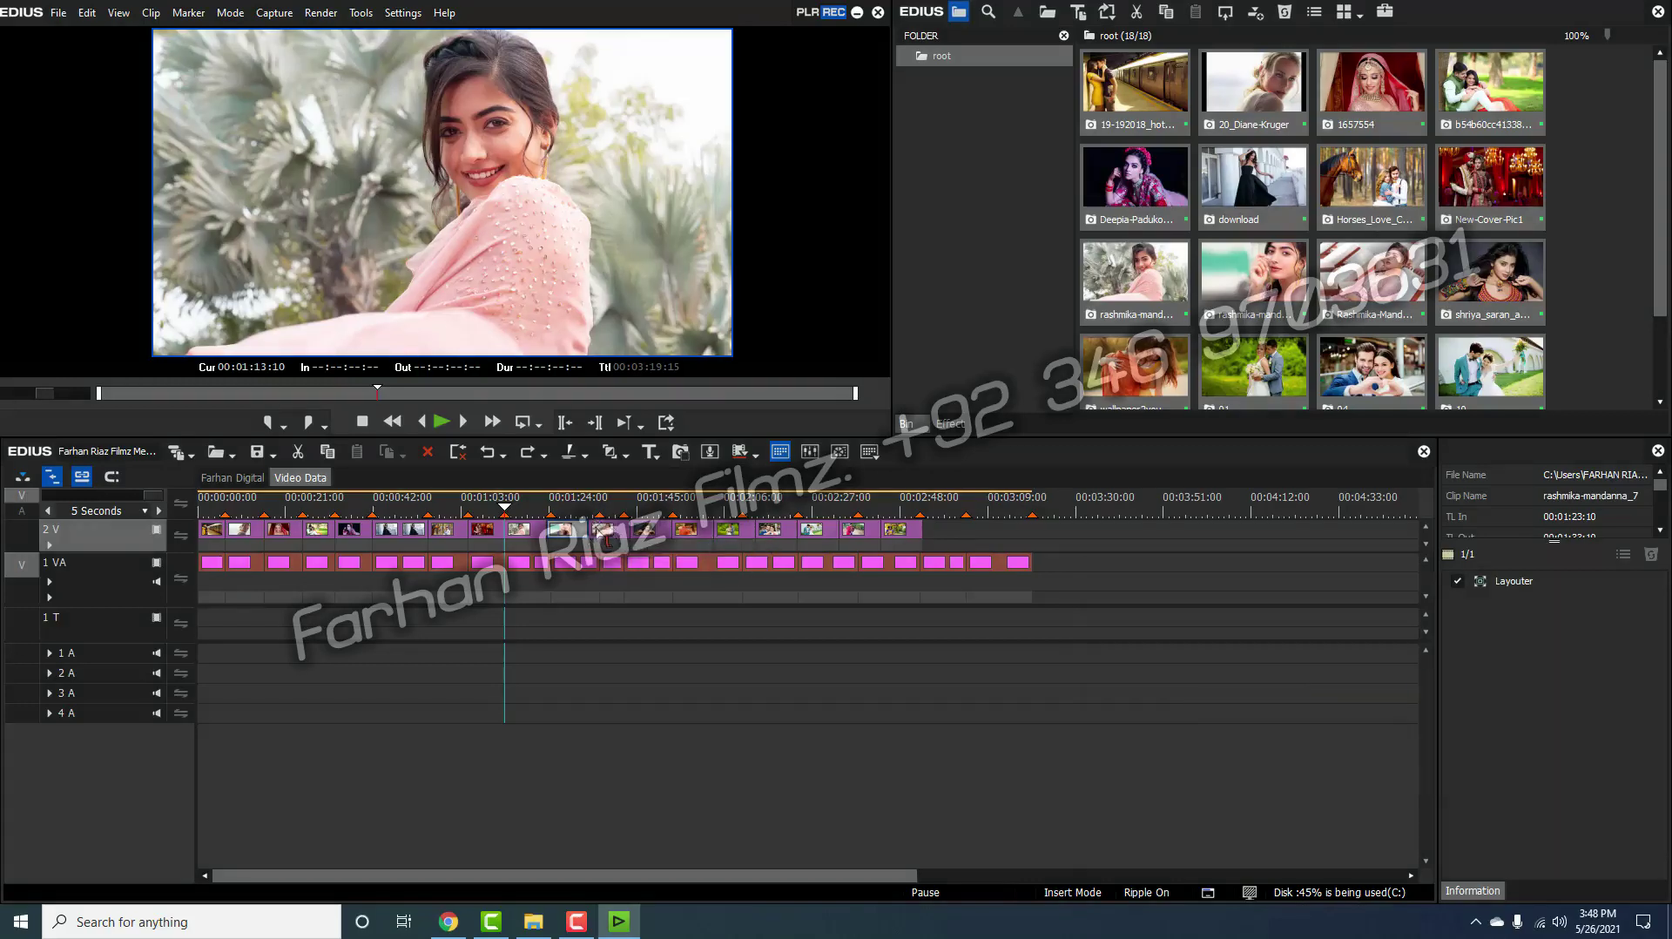
drag(607, 534, 616, 545)
click(557, 539)
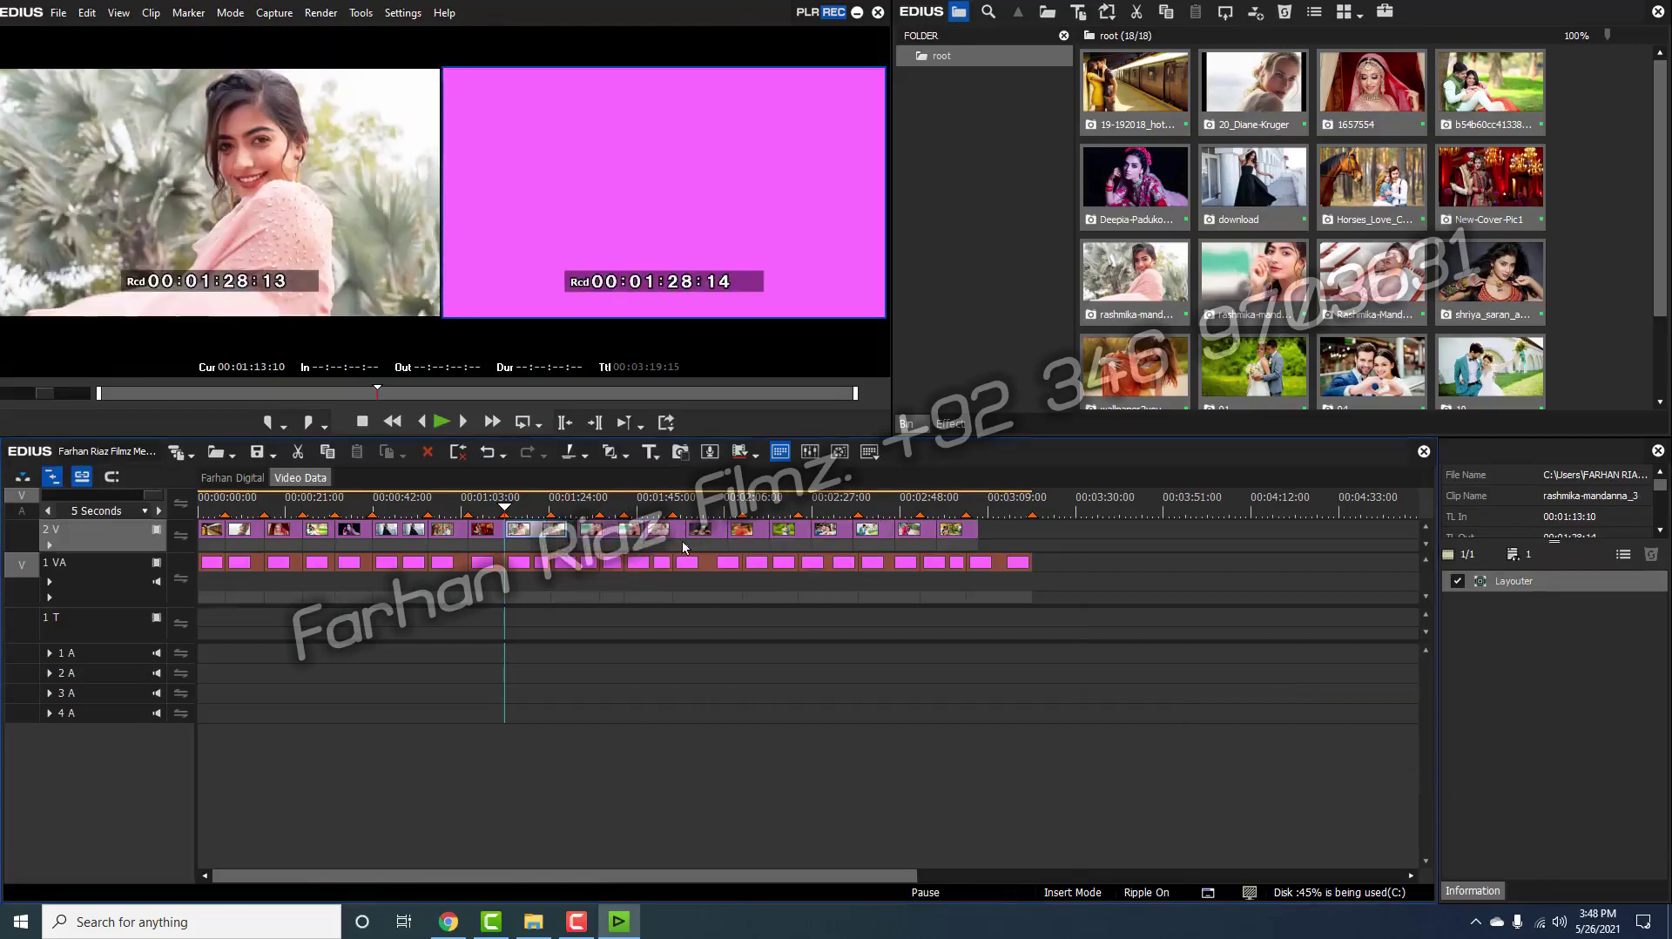
drag(615, 533, 613, 534)
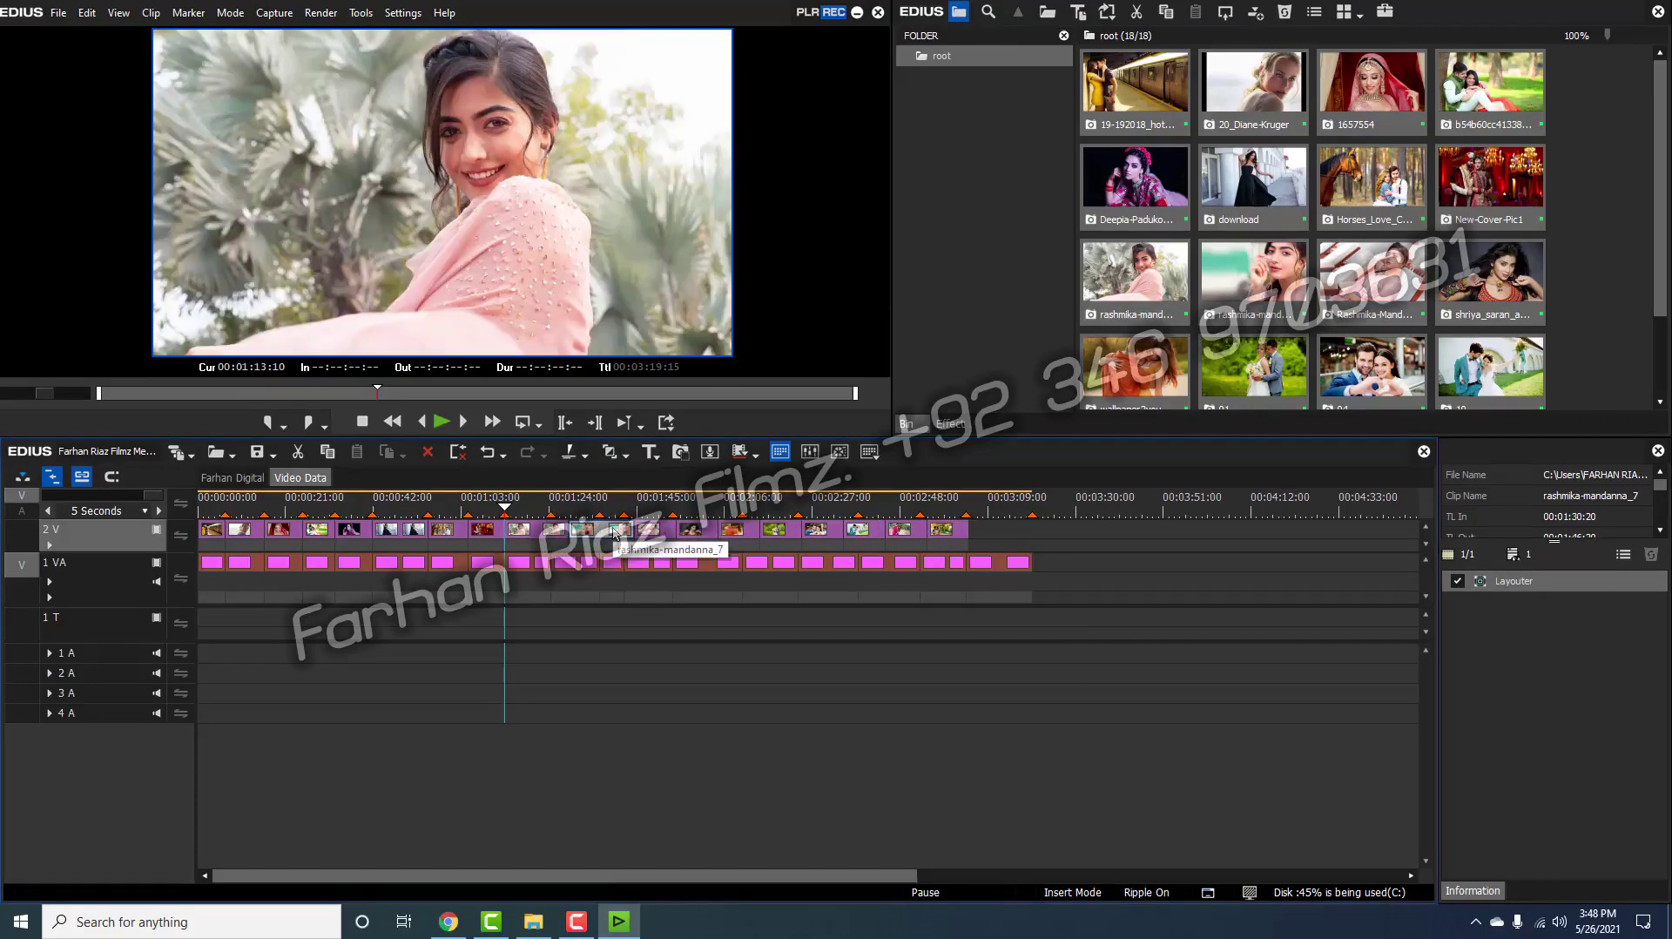
click(540, 545)
key(Page_Down)
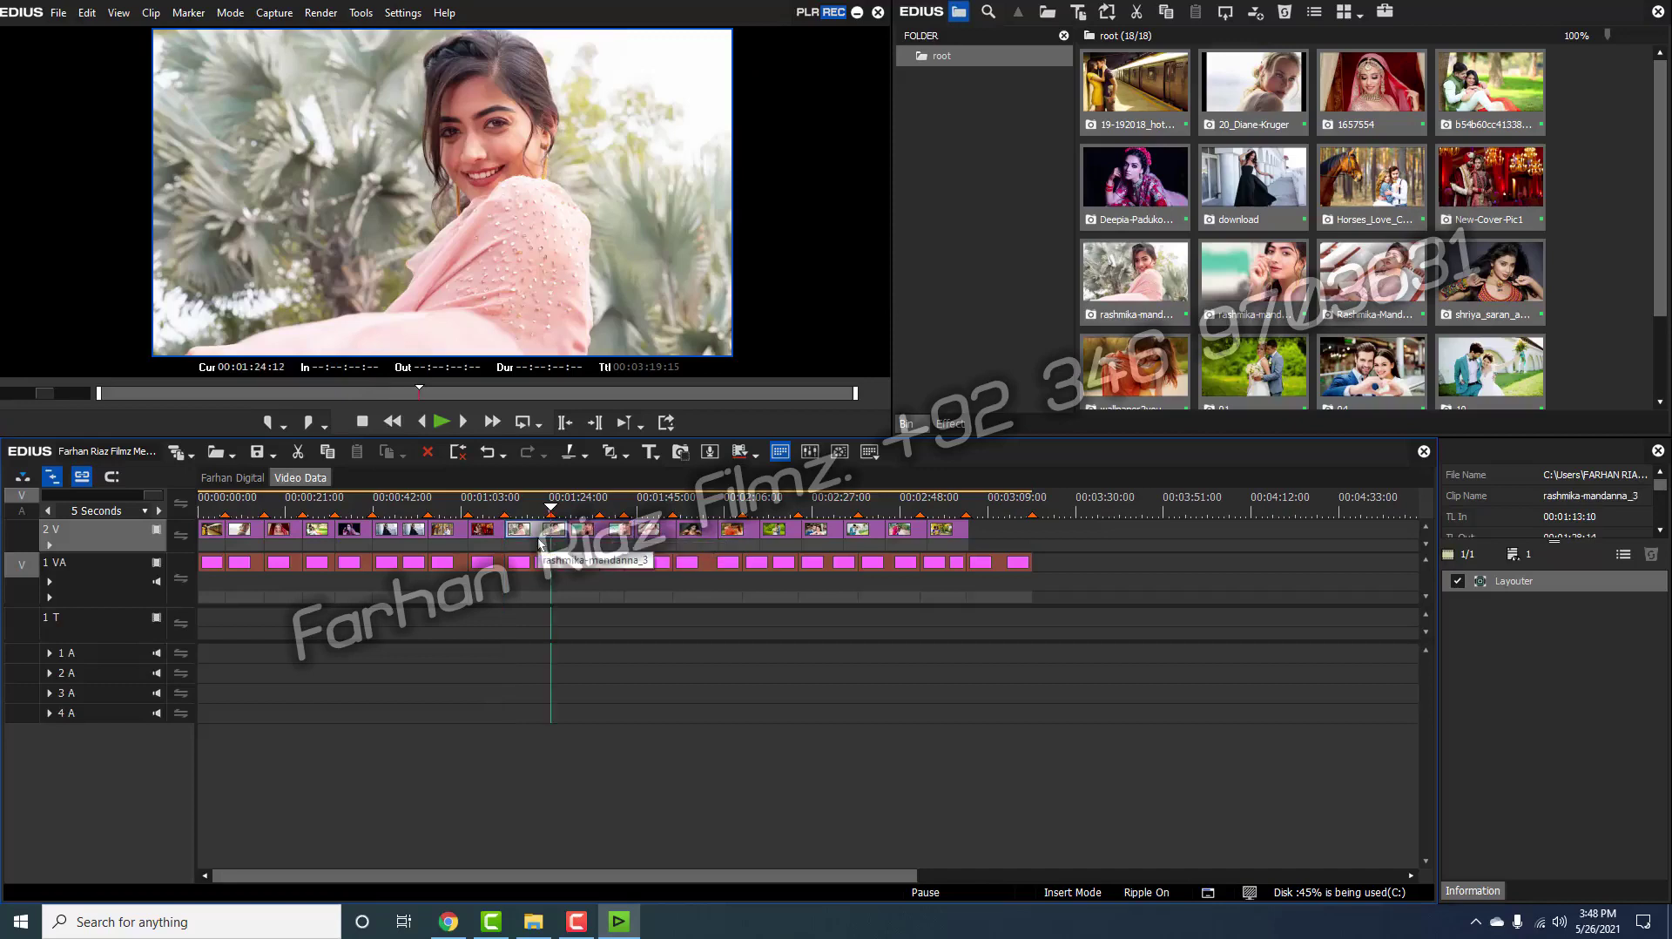
key(Delete)
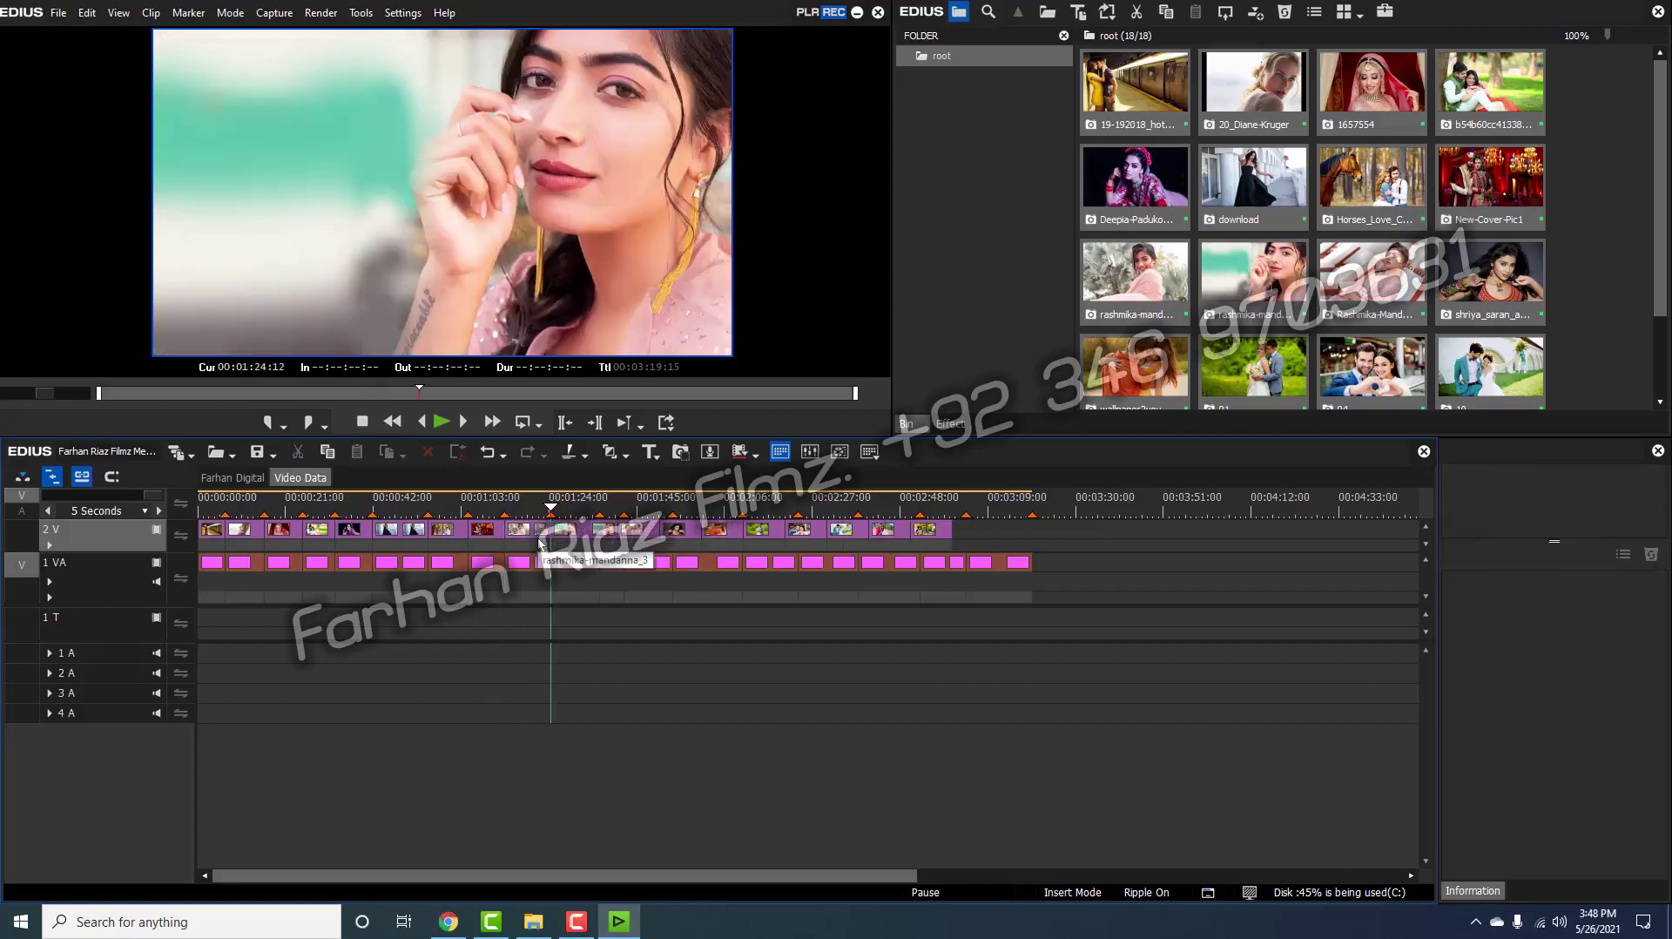
Step: Trim the tenth photo clip's end to the 00:01:36:03 marker and the eleventh clip's end to the 00:01:42:02 marker
key(s)
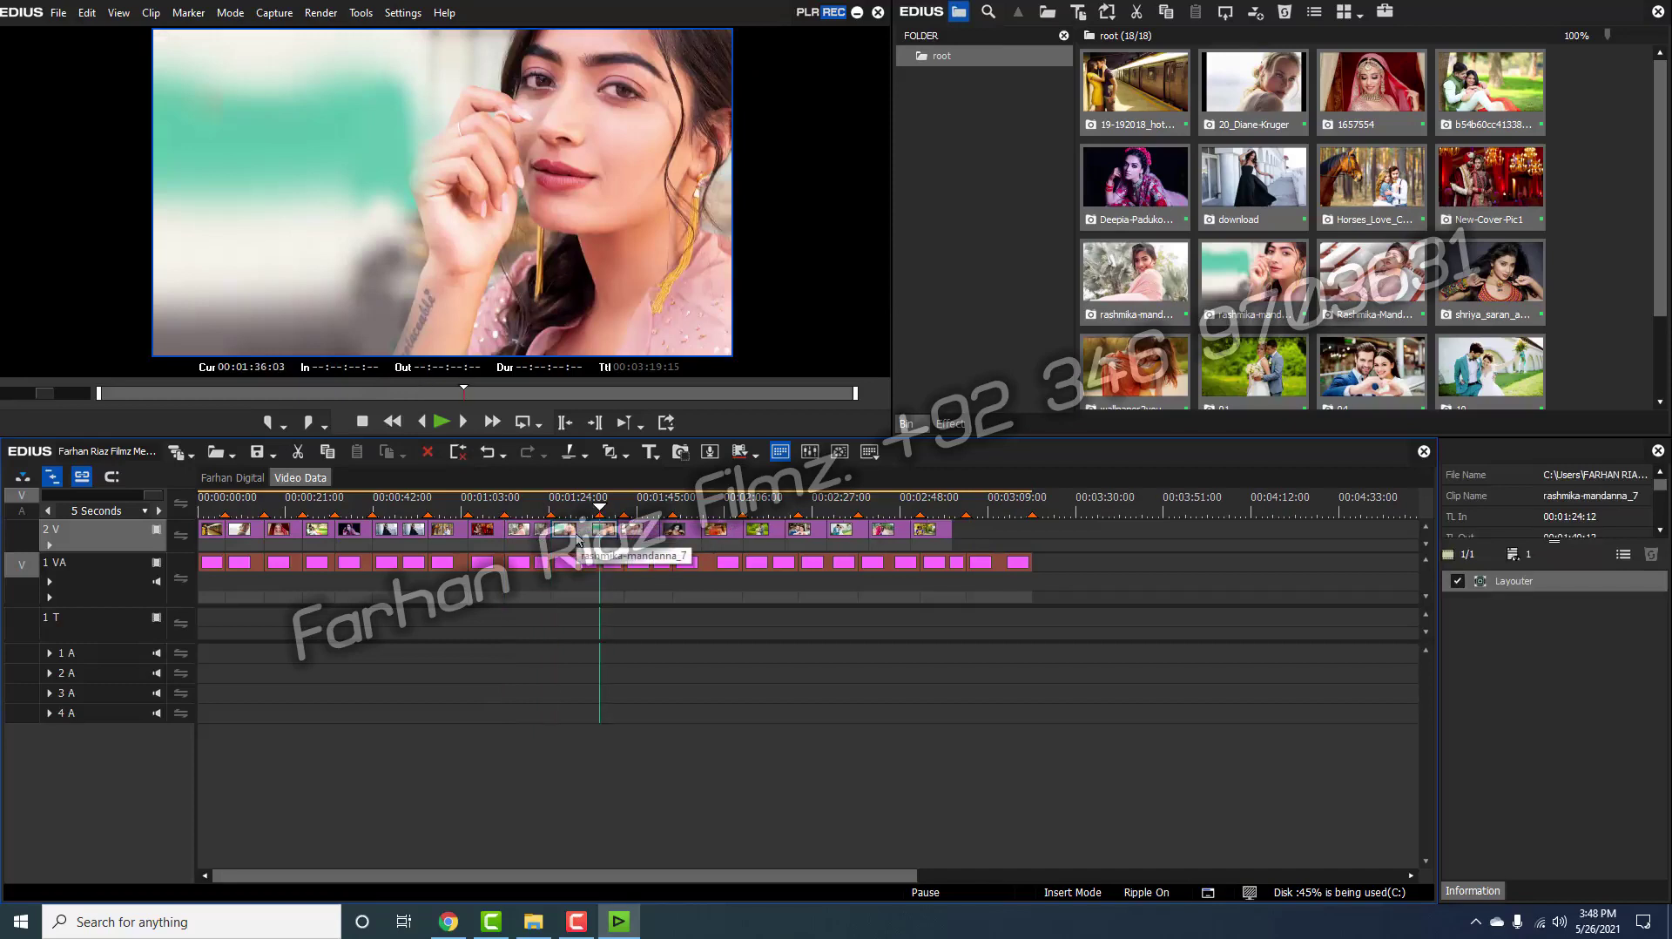
key(Delete)
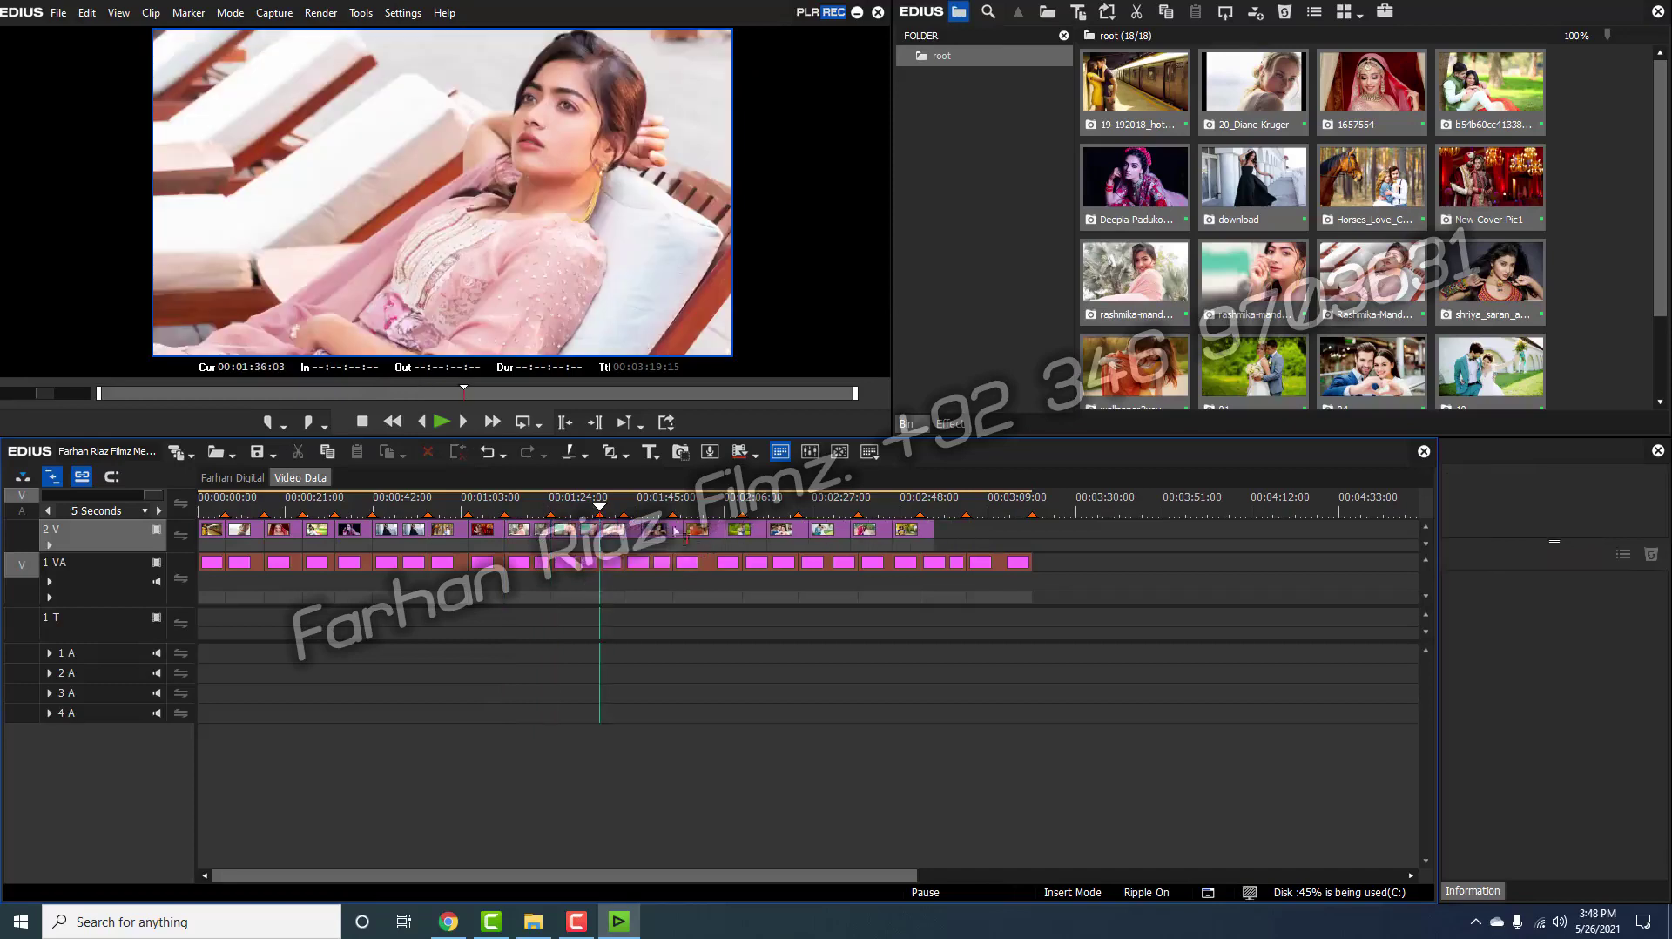
click(618, 530)
key(s)
key(Delete)
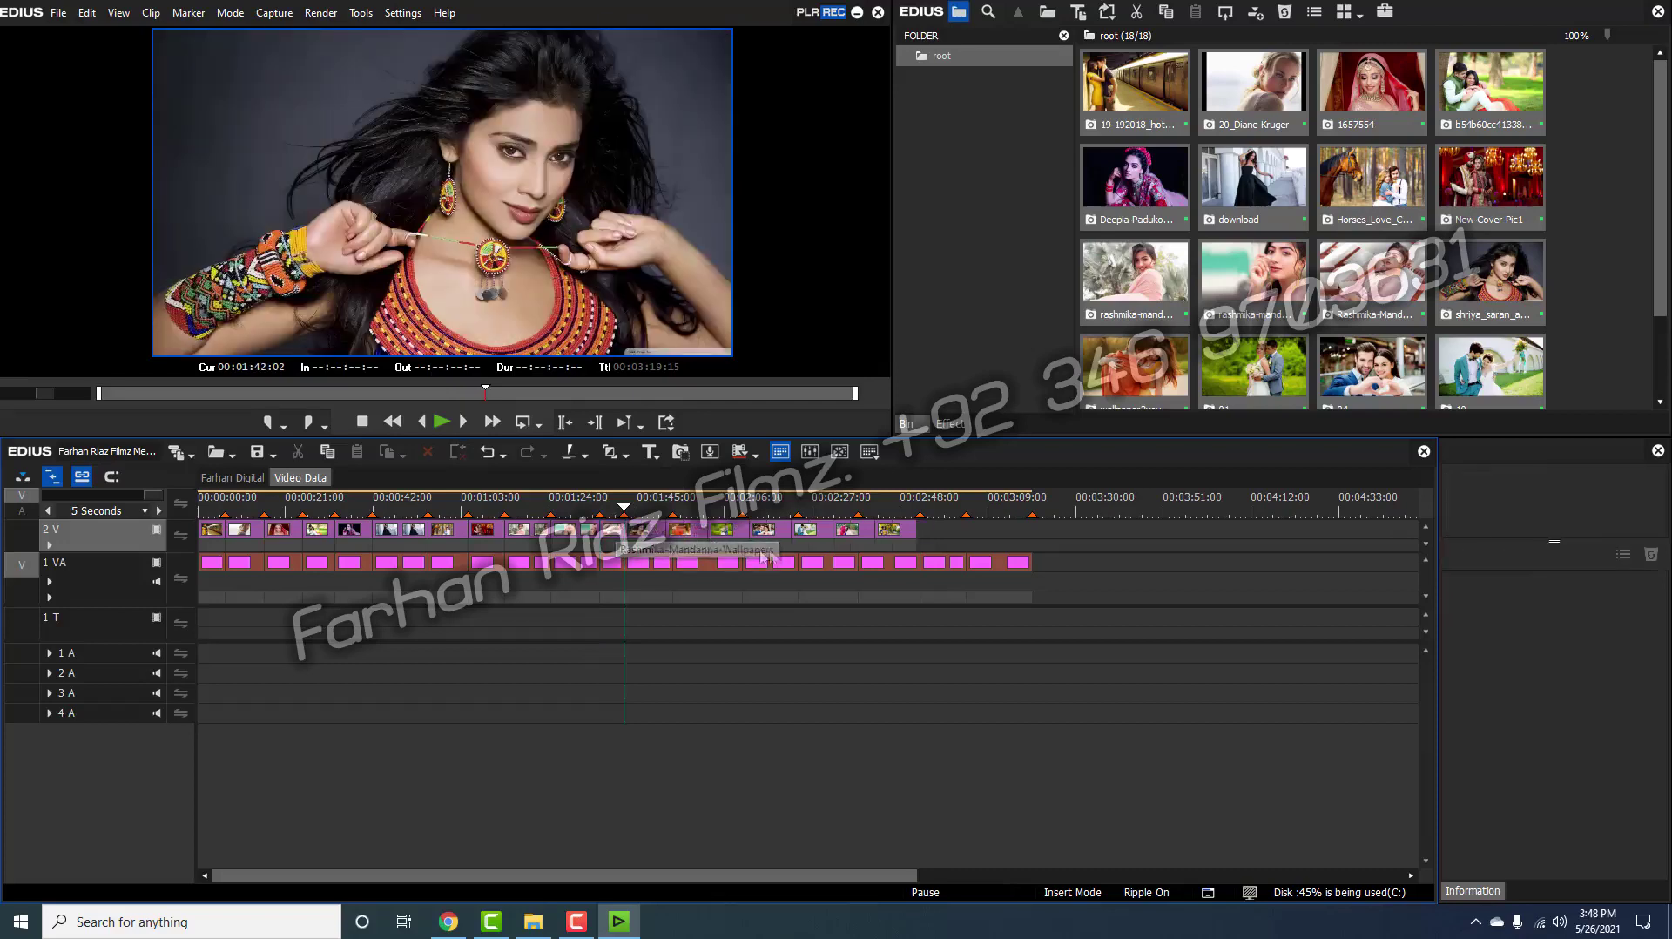
Step: Lengthen the twelfth photo clip, trim its end to the 00:01:53:16 marker, and close the gap before the wallpaper2you_206395 clip
drag(688, 538, 666, 537)
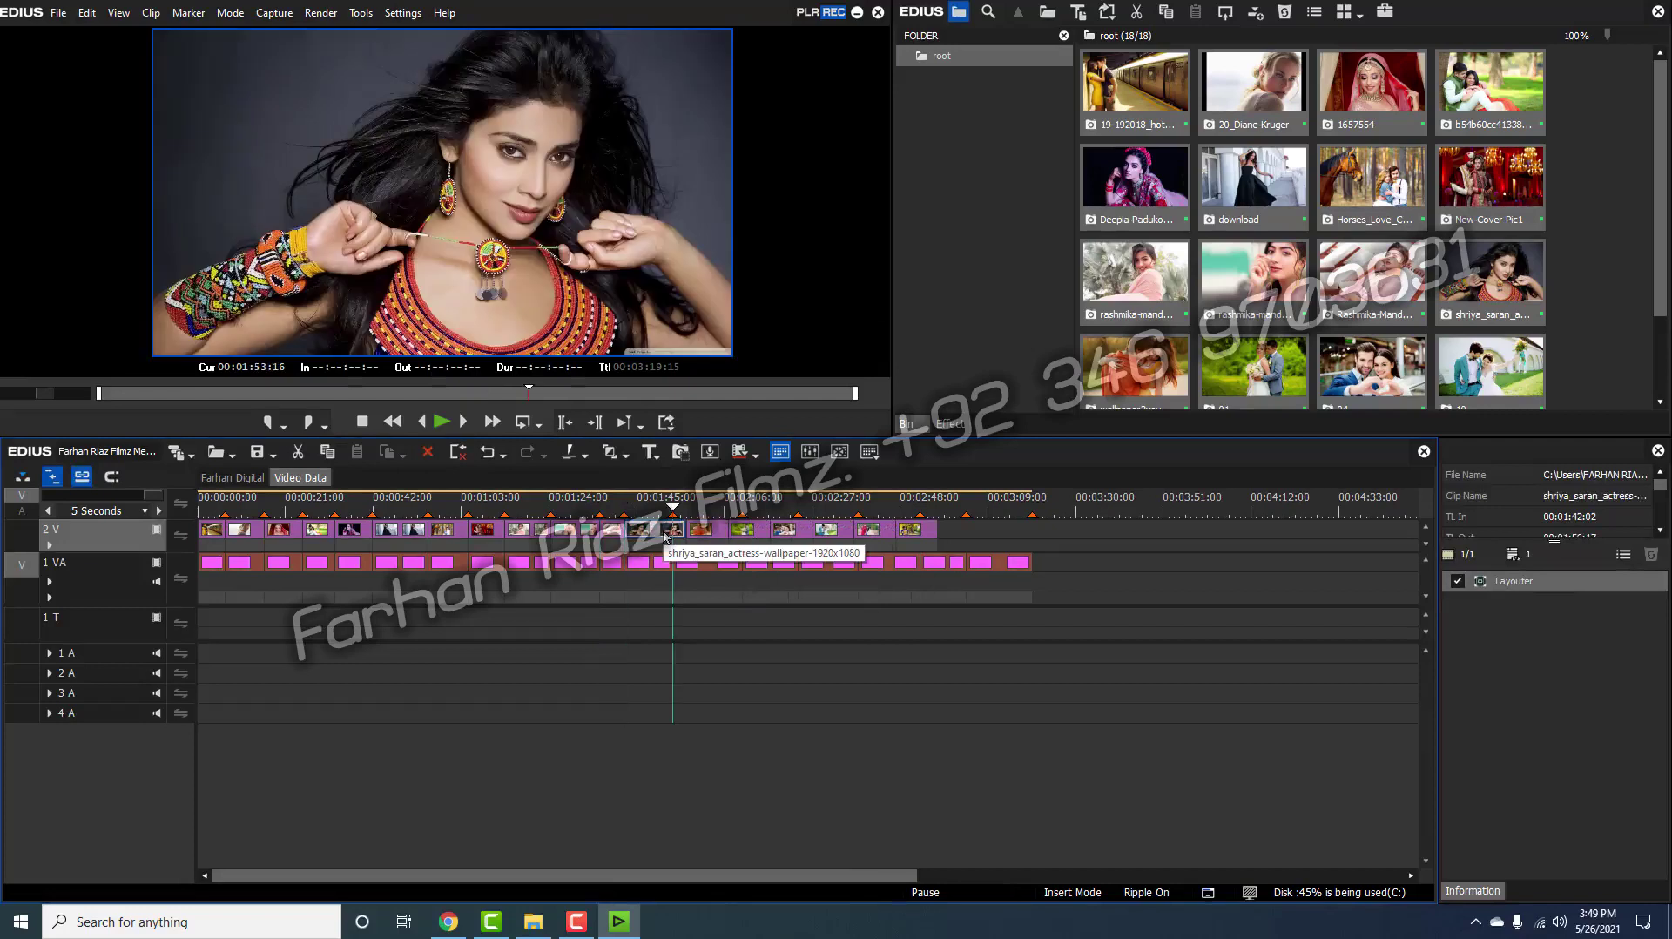
key(Delete)
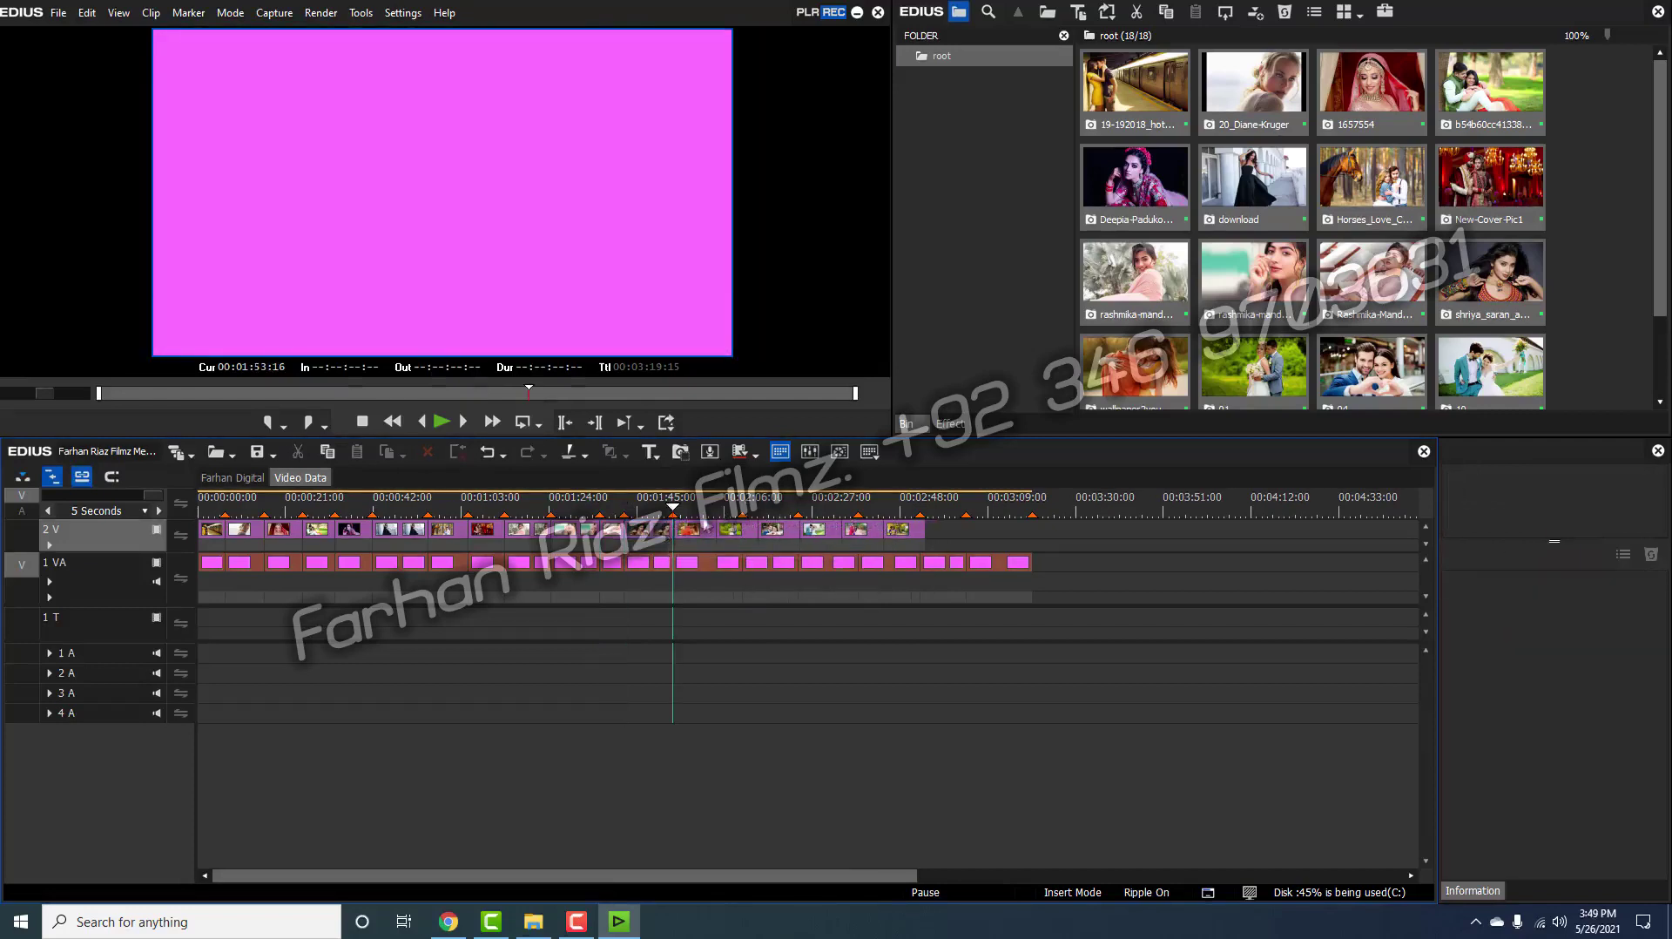
click(696, 526)
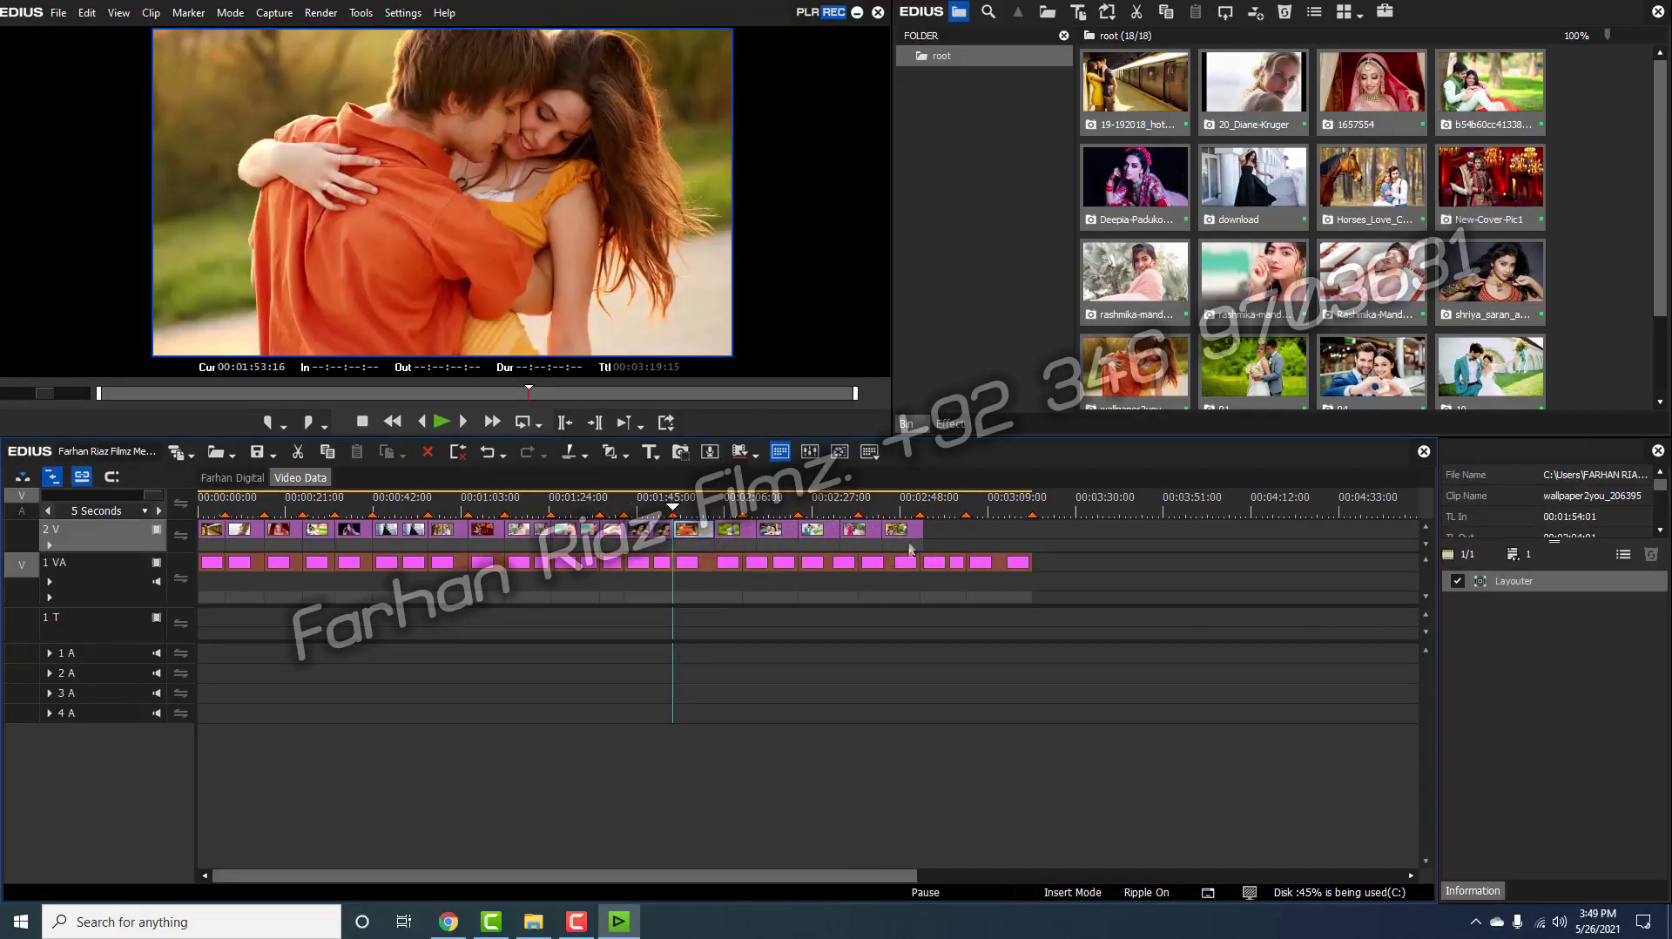
Step: Lengthen the last photo clips 01, 04, 10, 12 and 18 on track 2 V, shifting the following clips along the track
click(754, 538)
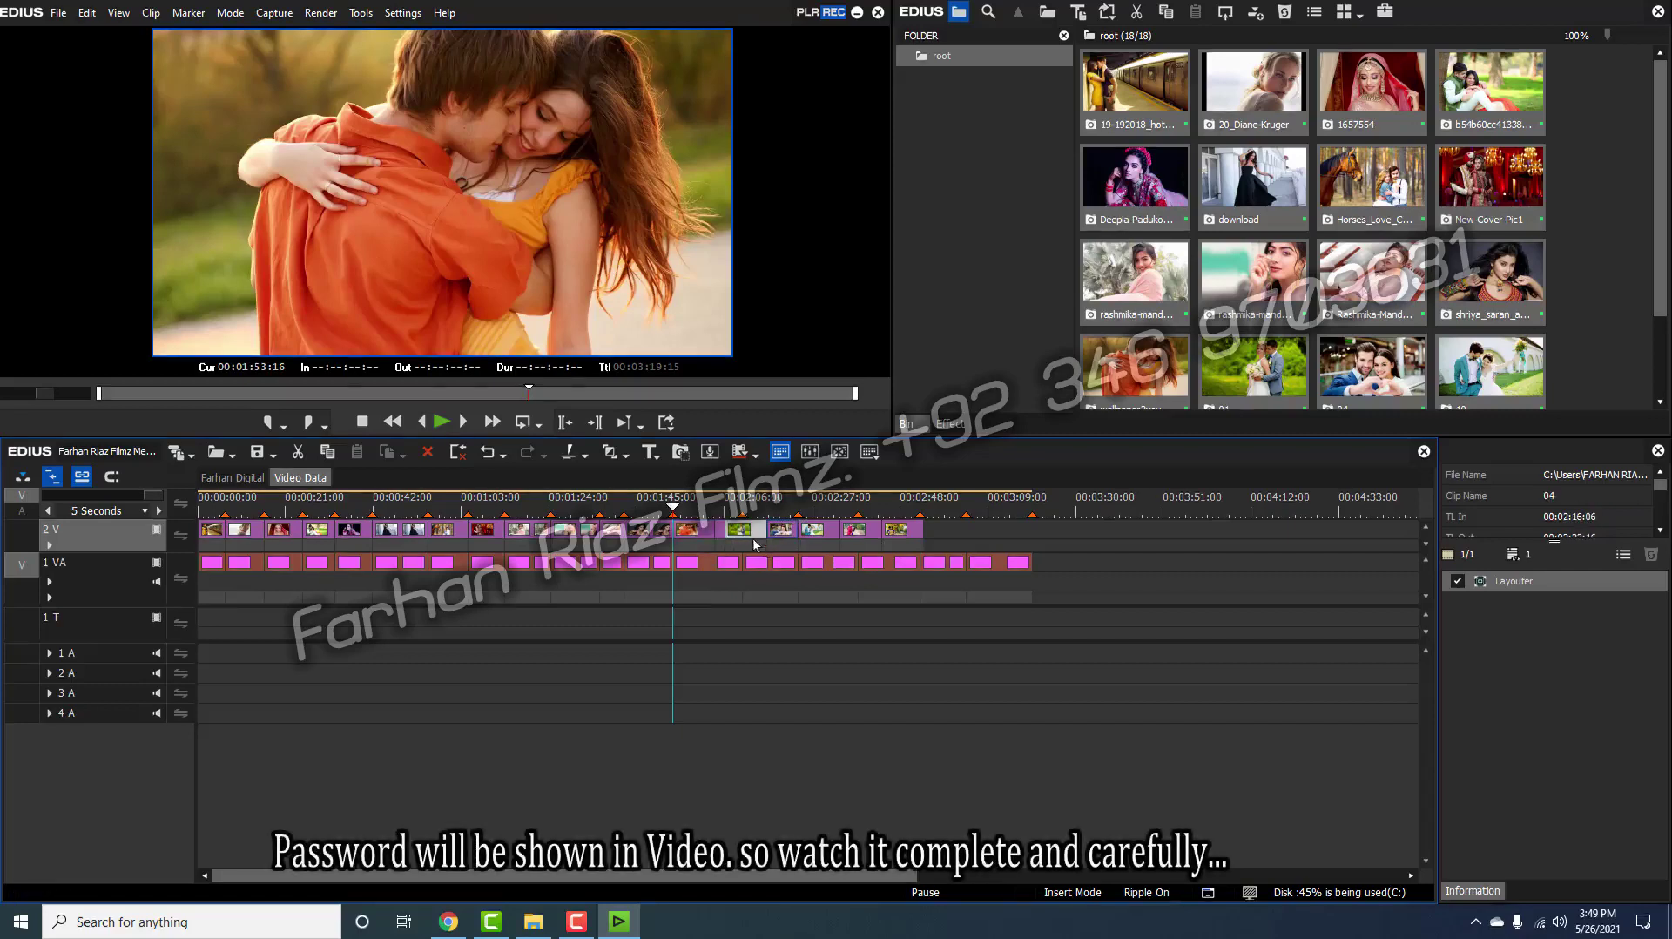
key(ctrl+z)
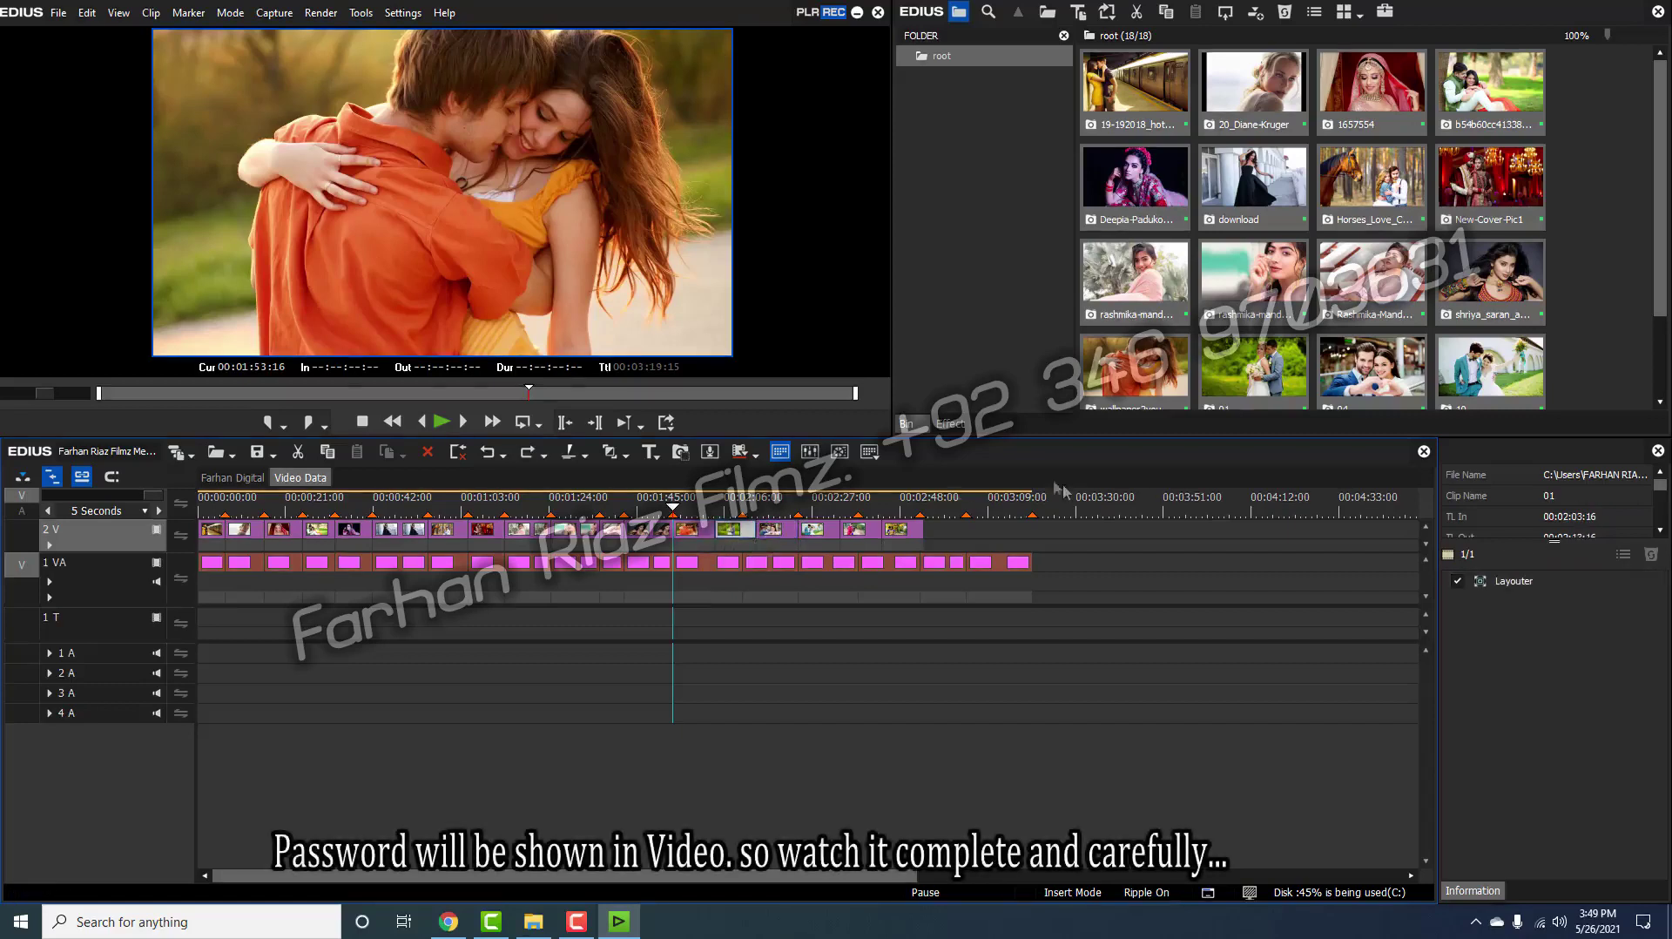
key(ctrl+z)
key(ctrl+z)
key(ctrl+z)
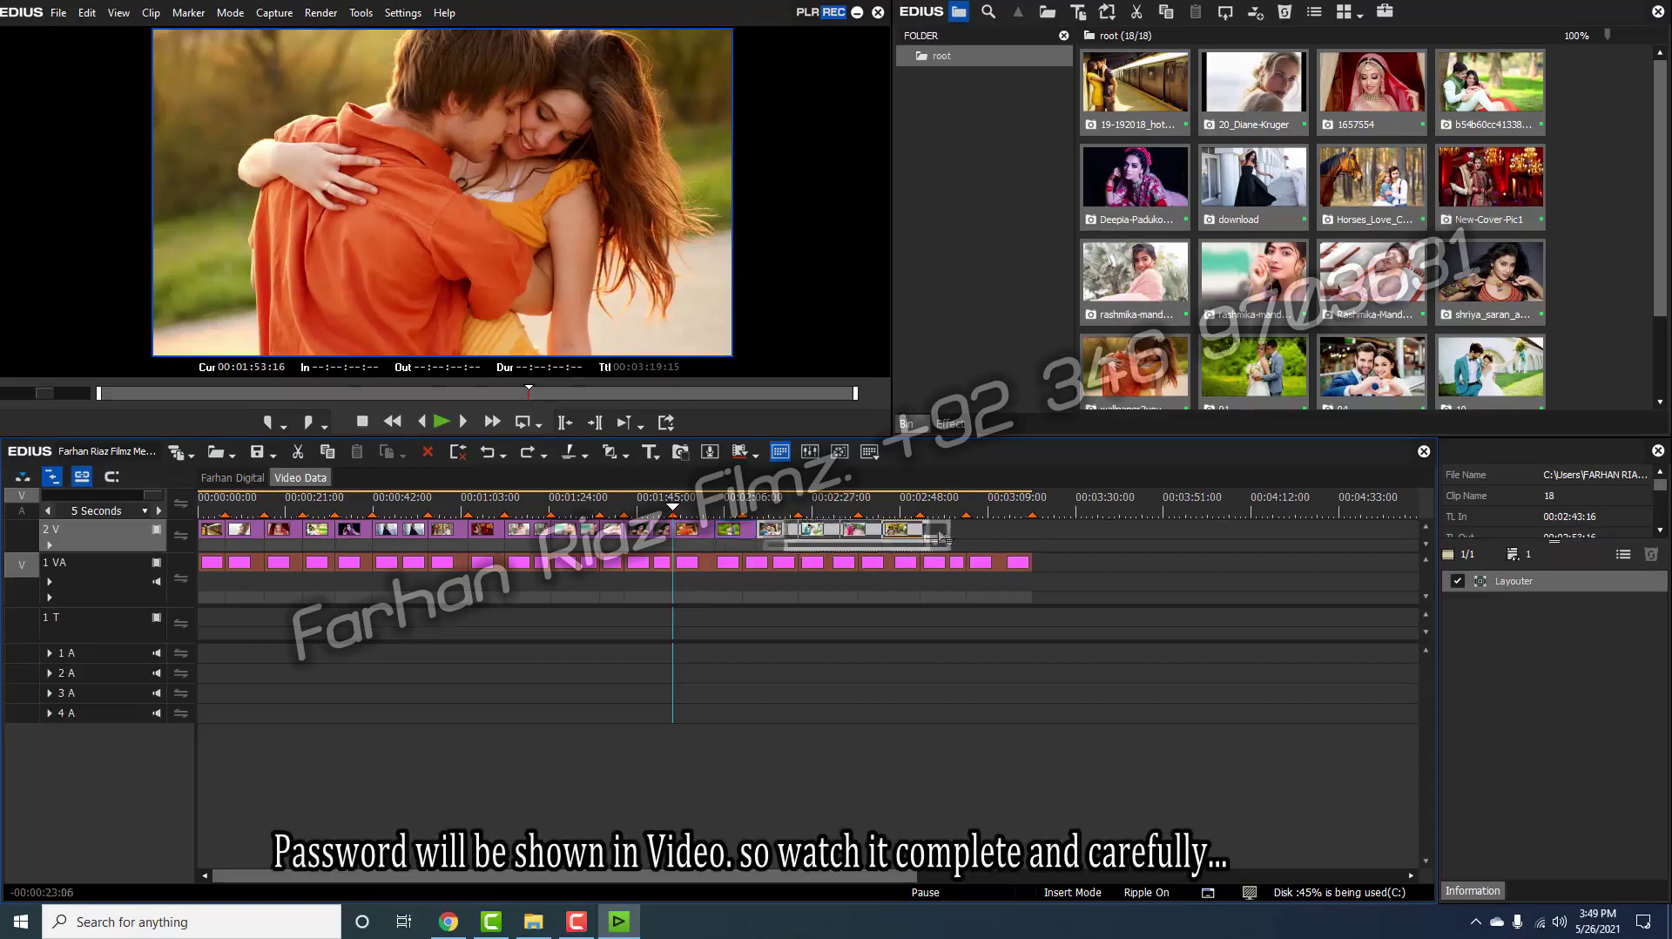
key(ctrl+y)
drag(777, 533, 973, 532)
drag(1092, 535, 1245, 536)
drag(1097, 536, 897, 534)
Step: Lengthen the wallpaper2you_206395 clip and trim it to the 00:02:10:07 marker, and trim clip 01 to the 00:02:23:17 marker
click(770, 537)
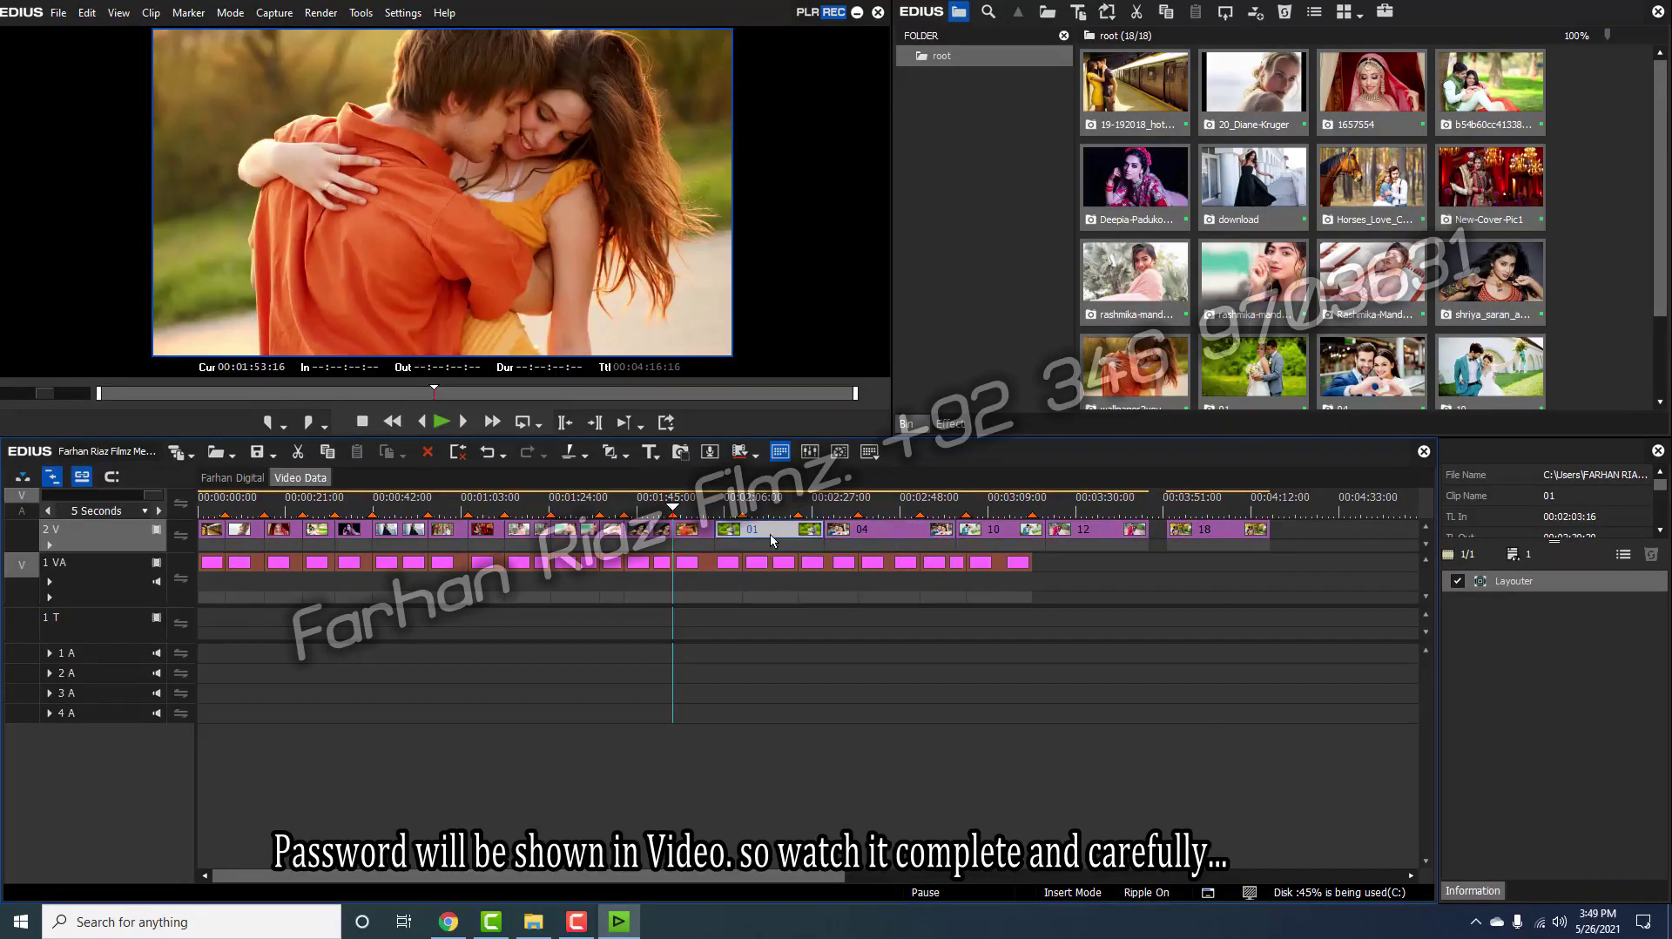
key(Page_Down)
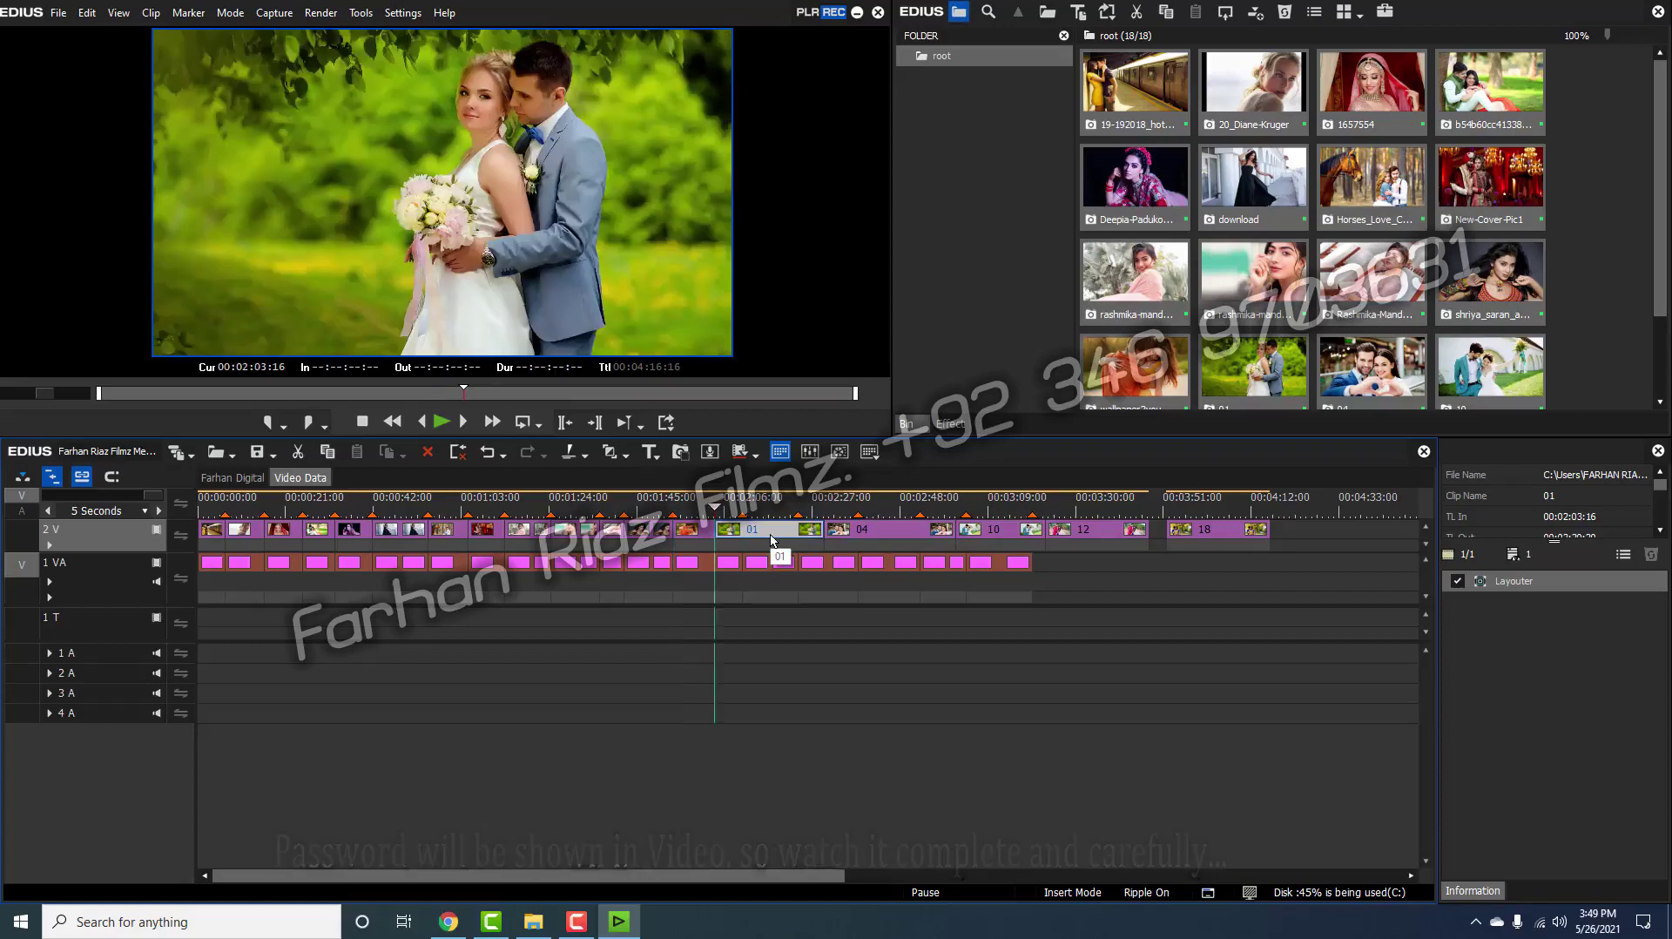
drag(781, 546, 736, 533)
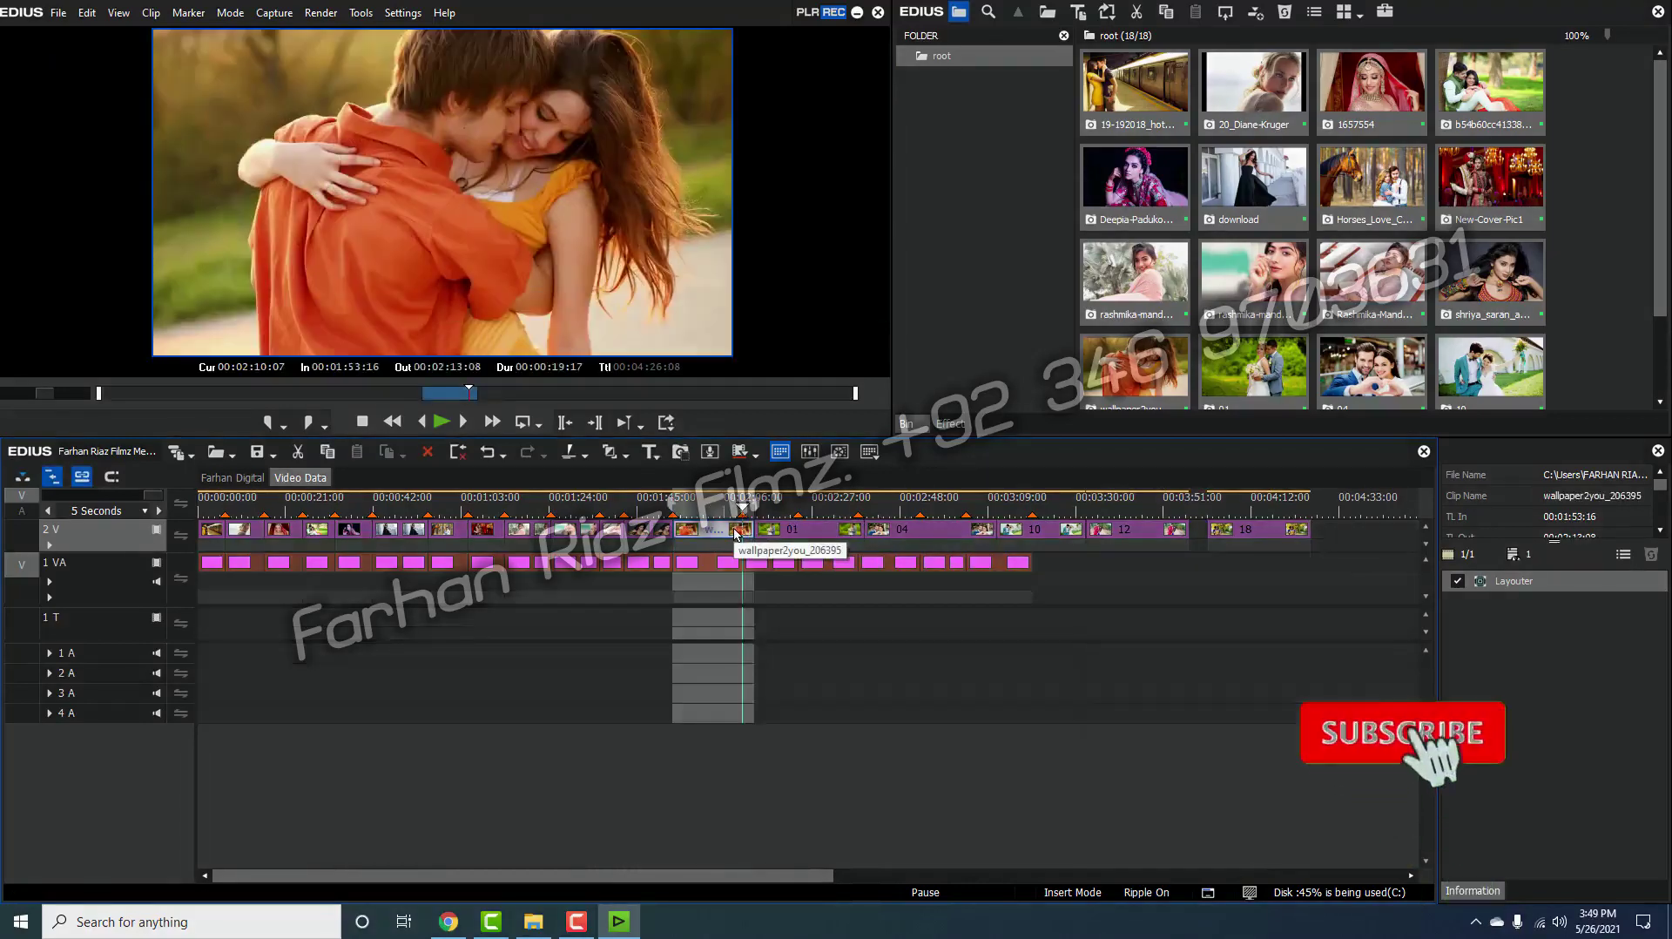
click(781, 534)
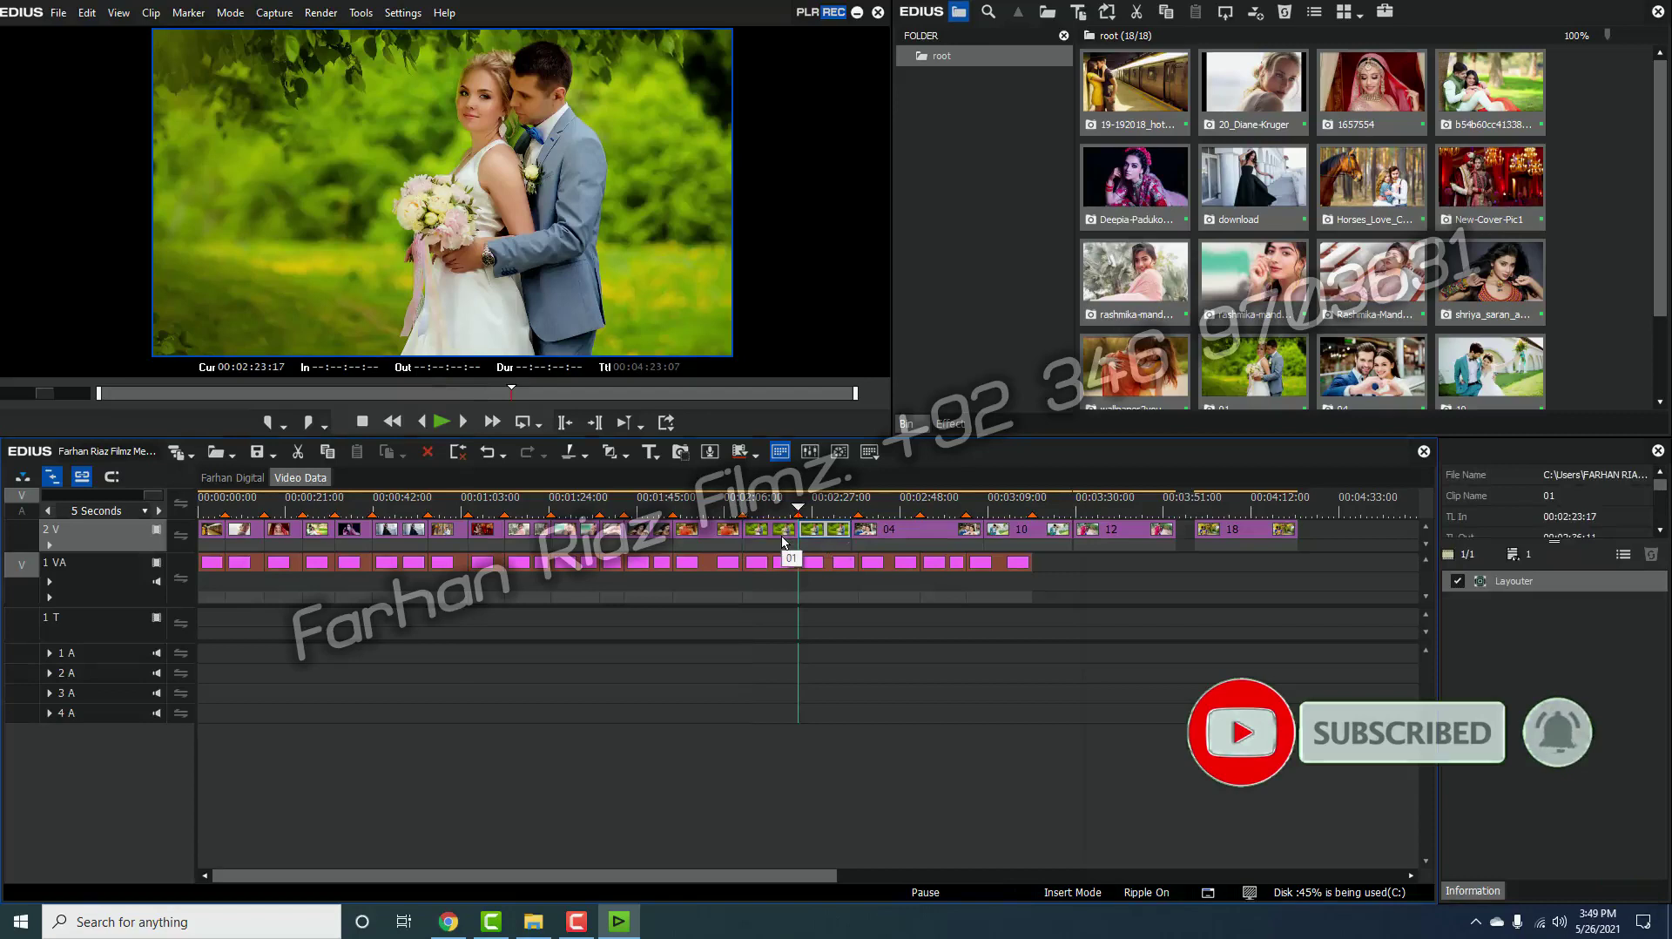
key(m)
Step: Trim the end of clip 04 to the 00:02:37:24 marker and the end of clip 10 to the 00:02:52:18 marker
click(843, 529)
key(Page_Down)
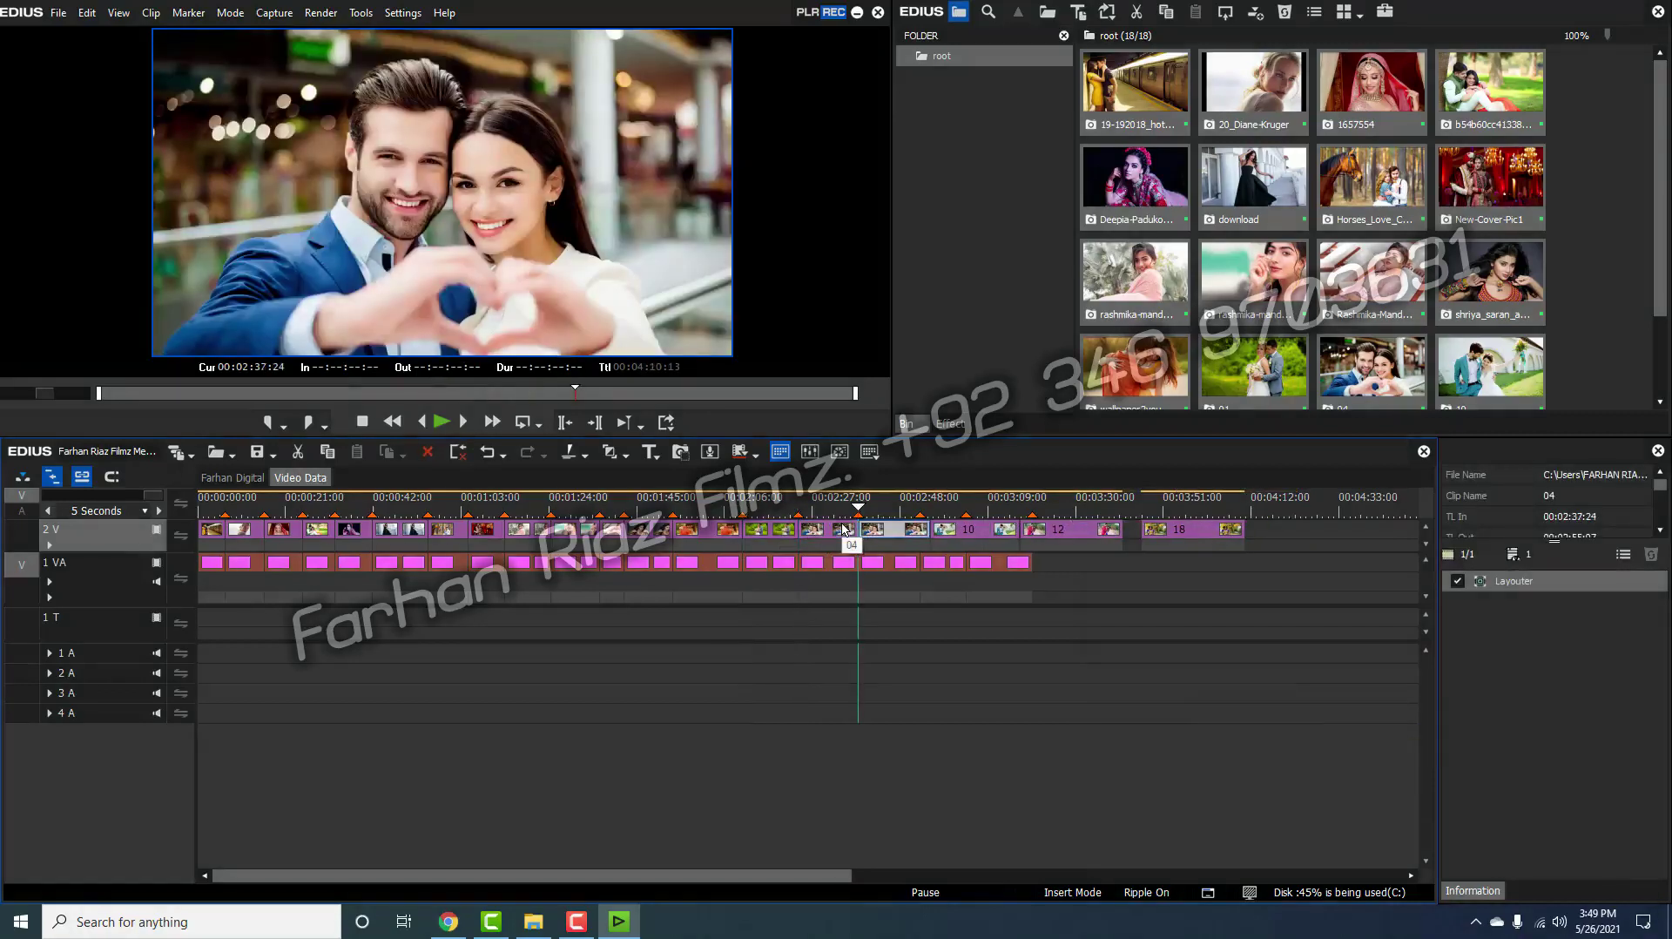
key(Delete)
click(890, 528)
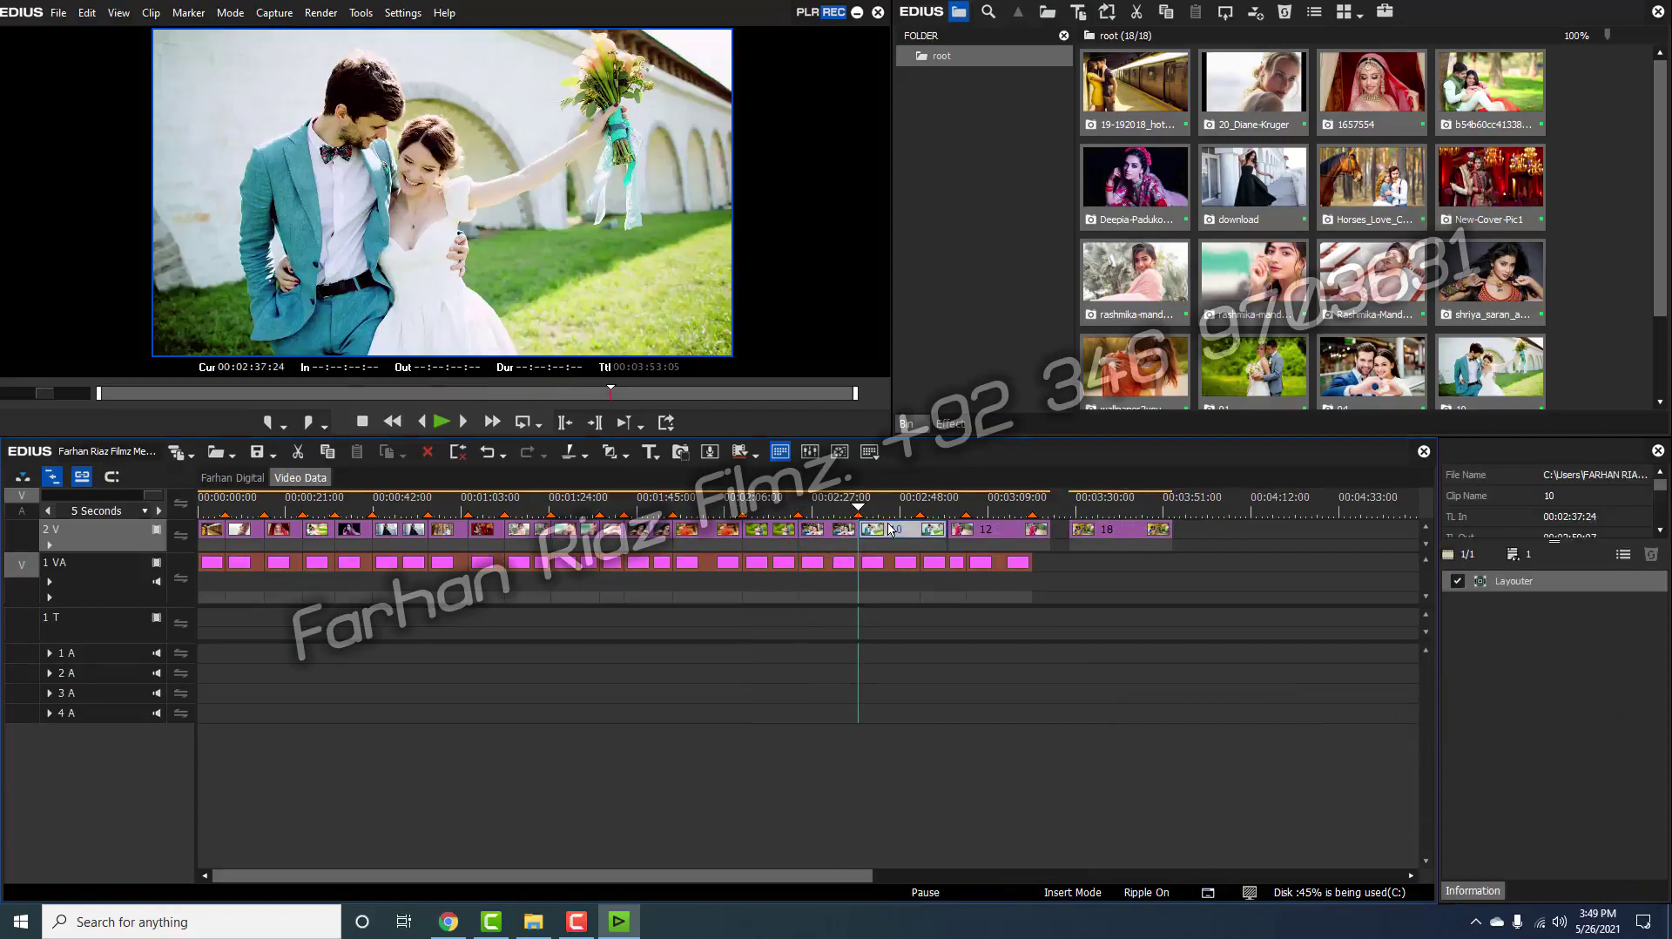
key(Delete)
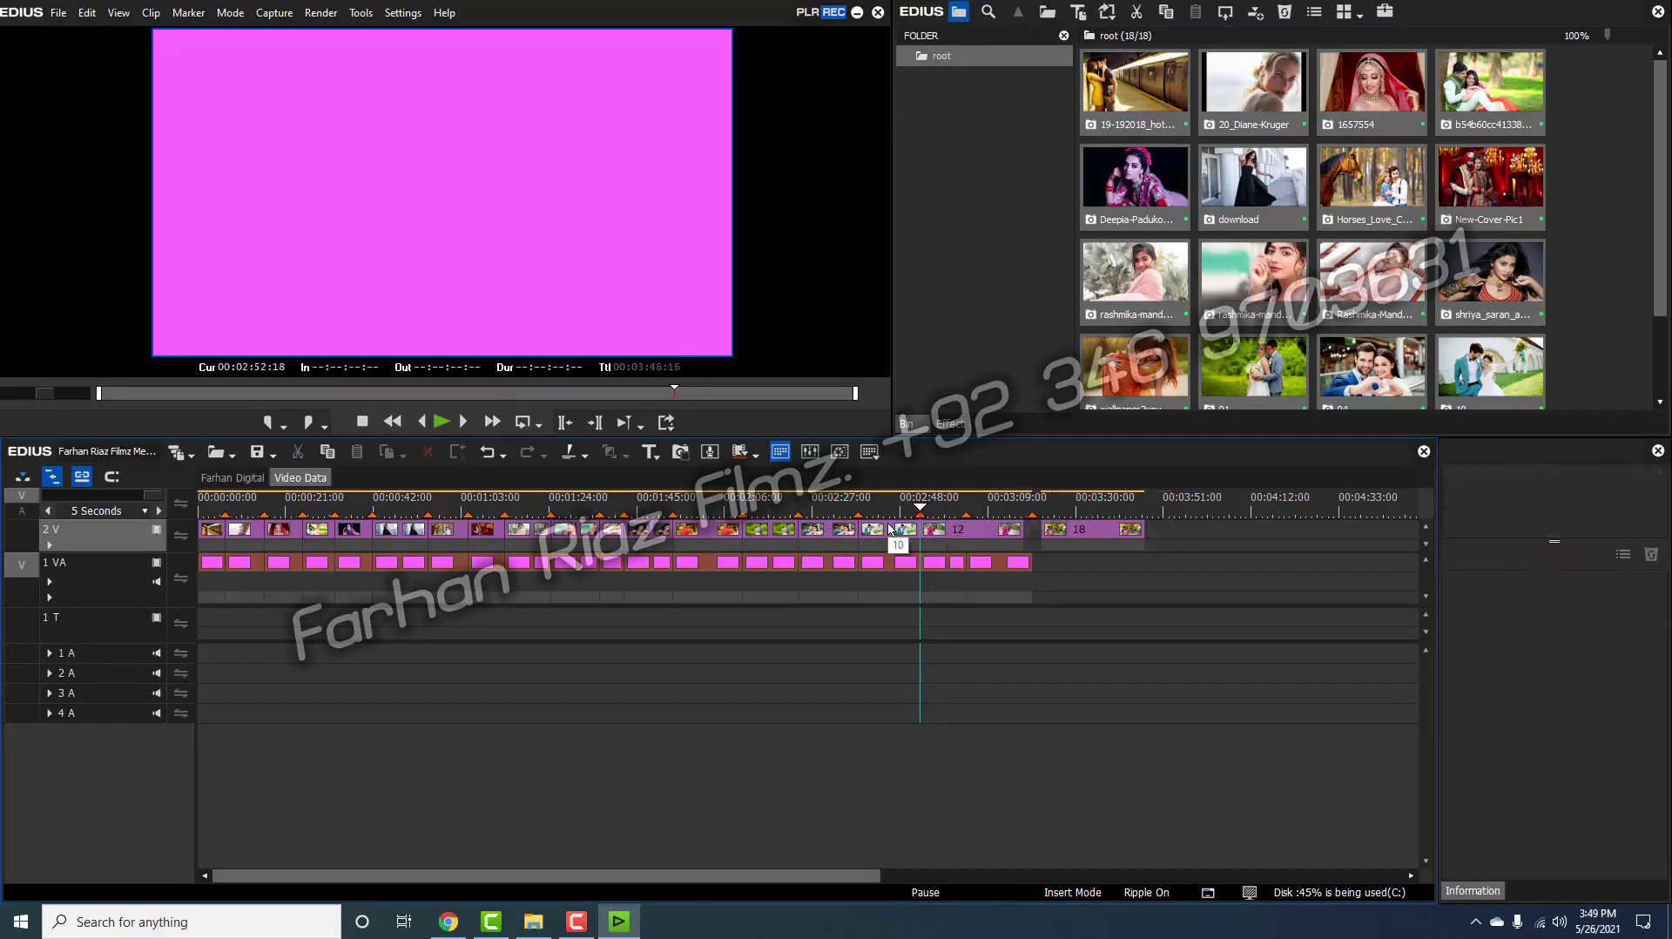
Step: Delete clip 12 from track 2 V and close the gap so clip 18 directly follows clip 10
click(969, 530)
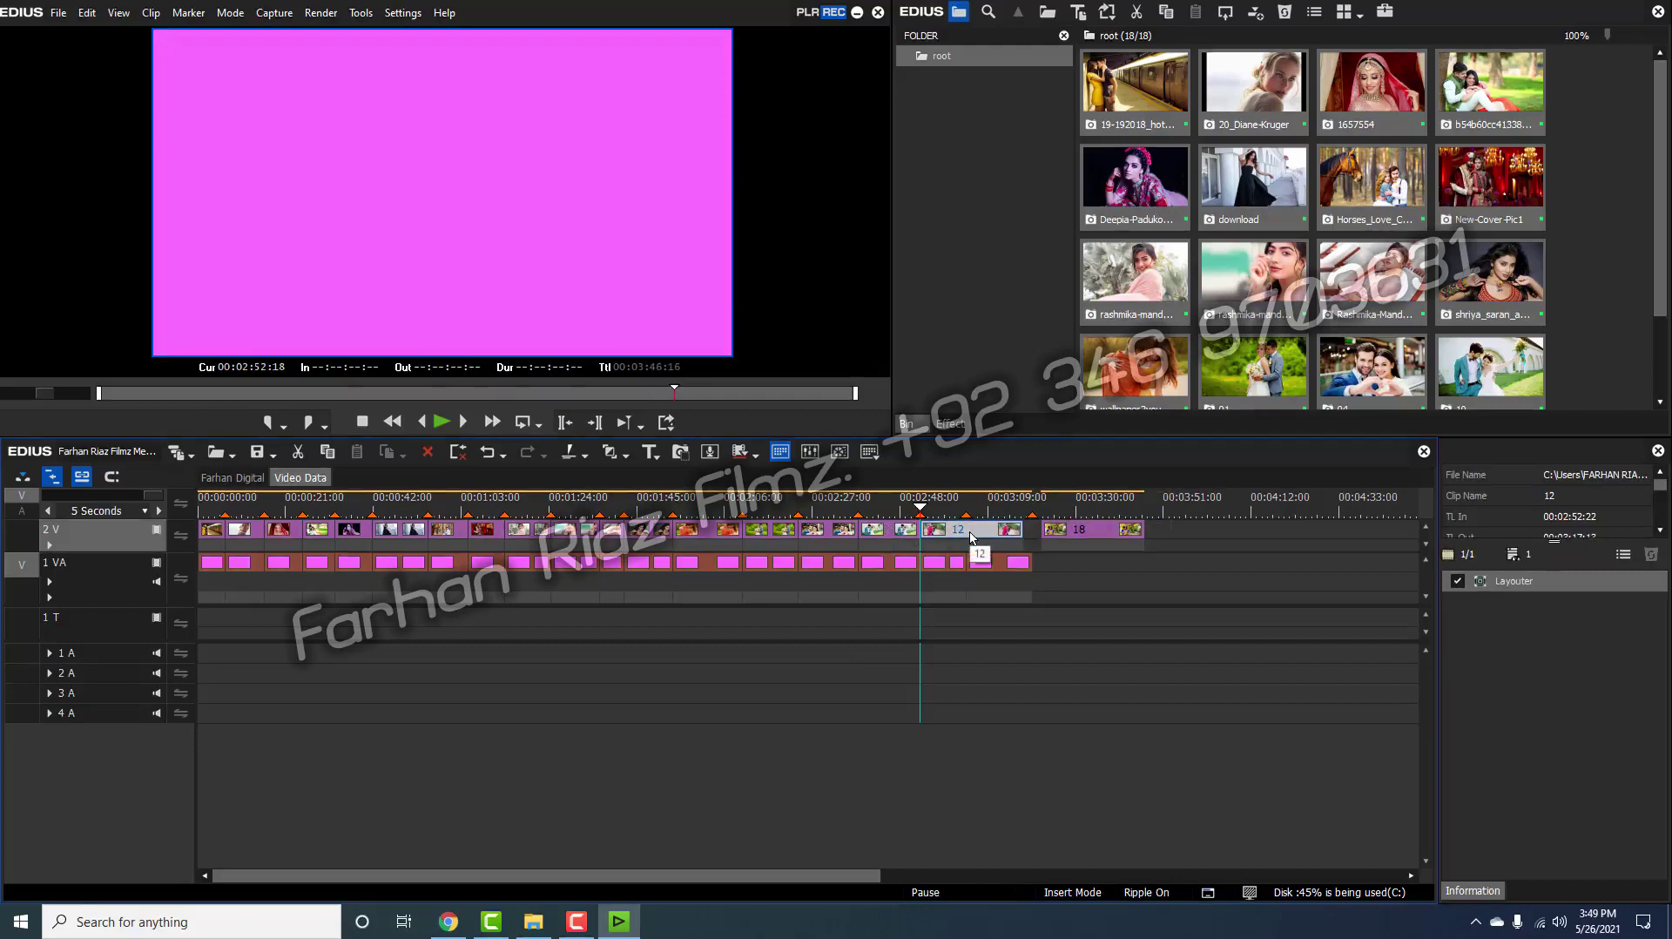
key(Delete)
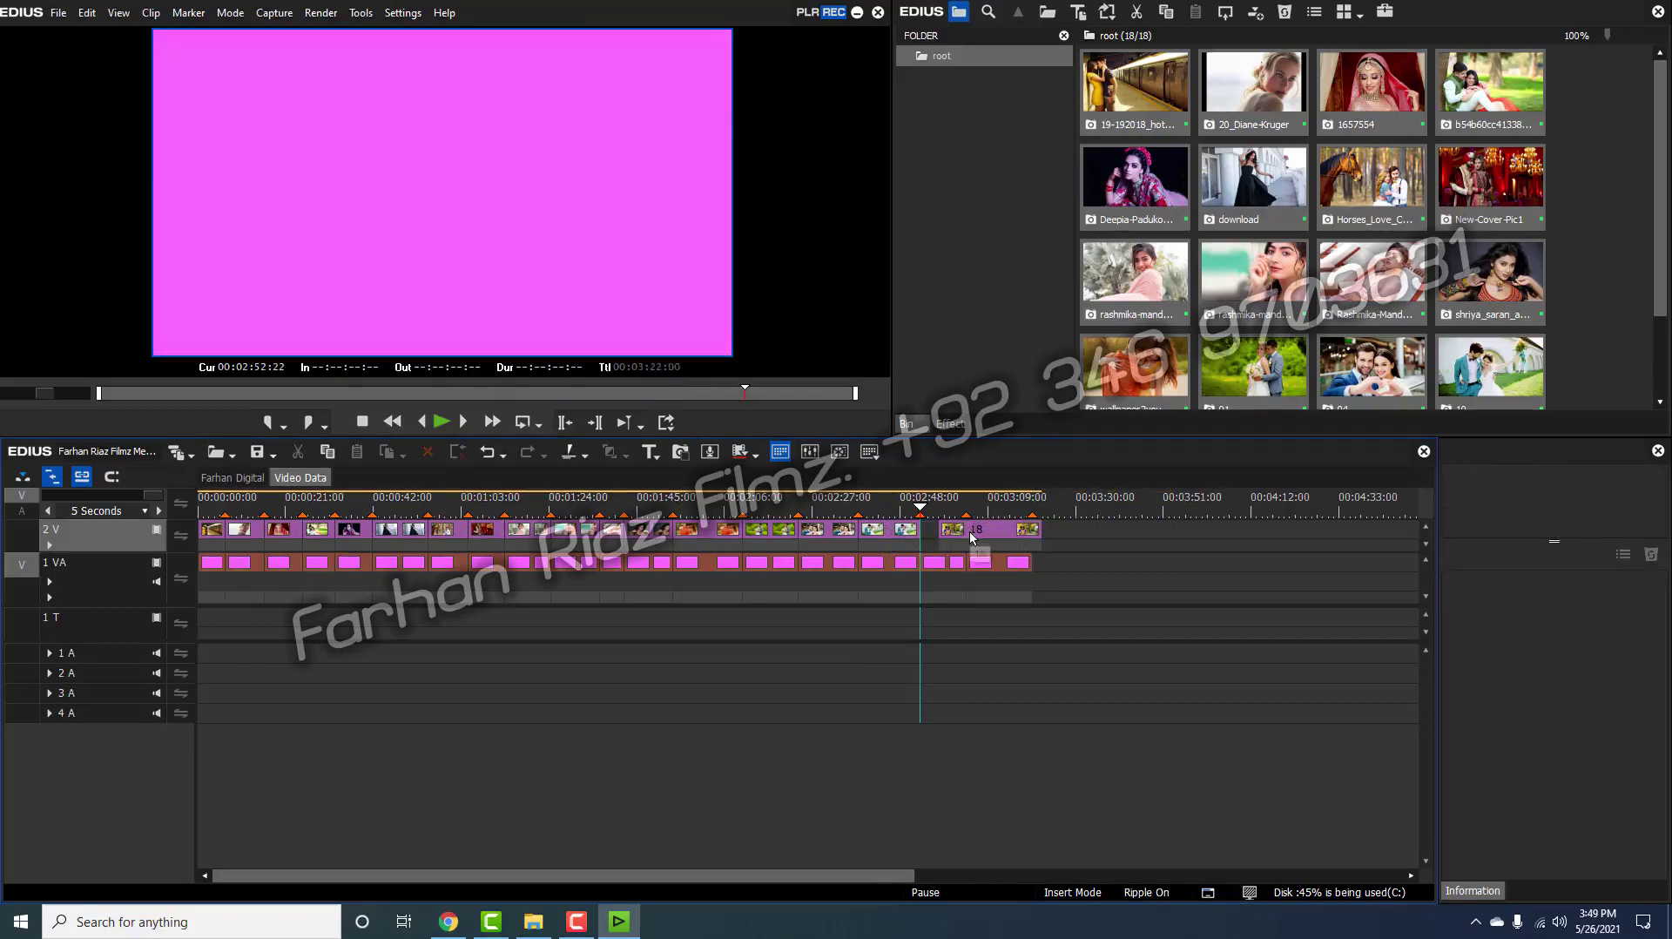
click(973, 531)
key(BackSpace)
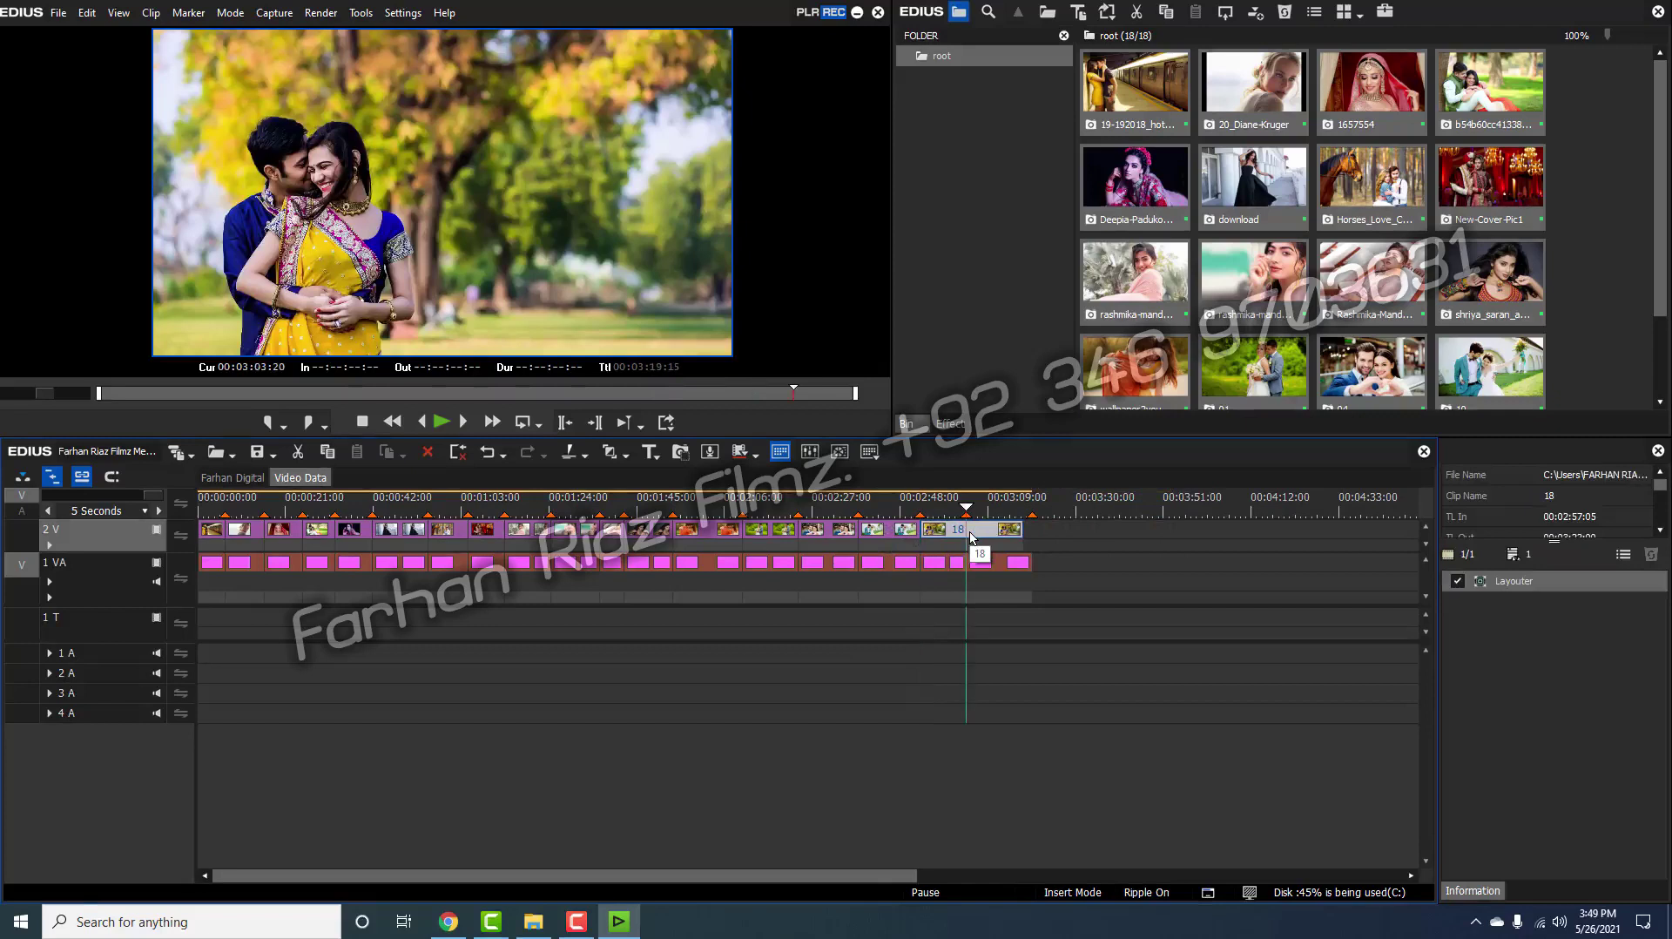
Step: Trim the end of clip 18 to the 00:03:03:20 marker, add the shriya_saran photo after it and trim that to the 00:03:19:15 marker
key(Delete)
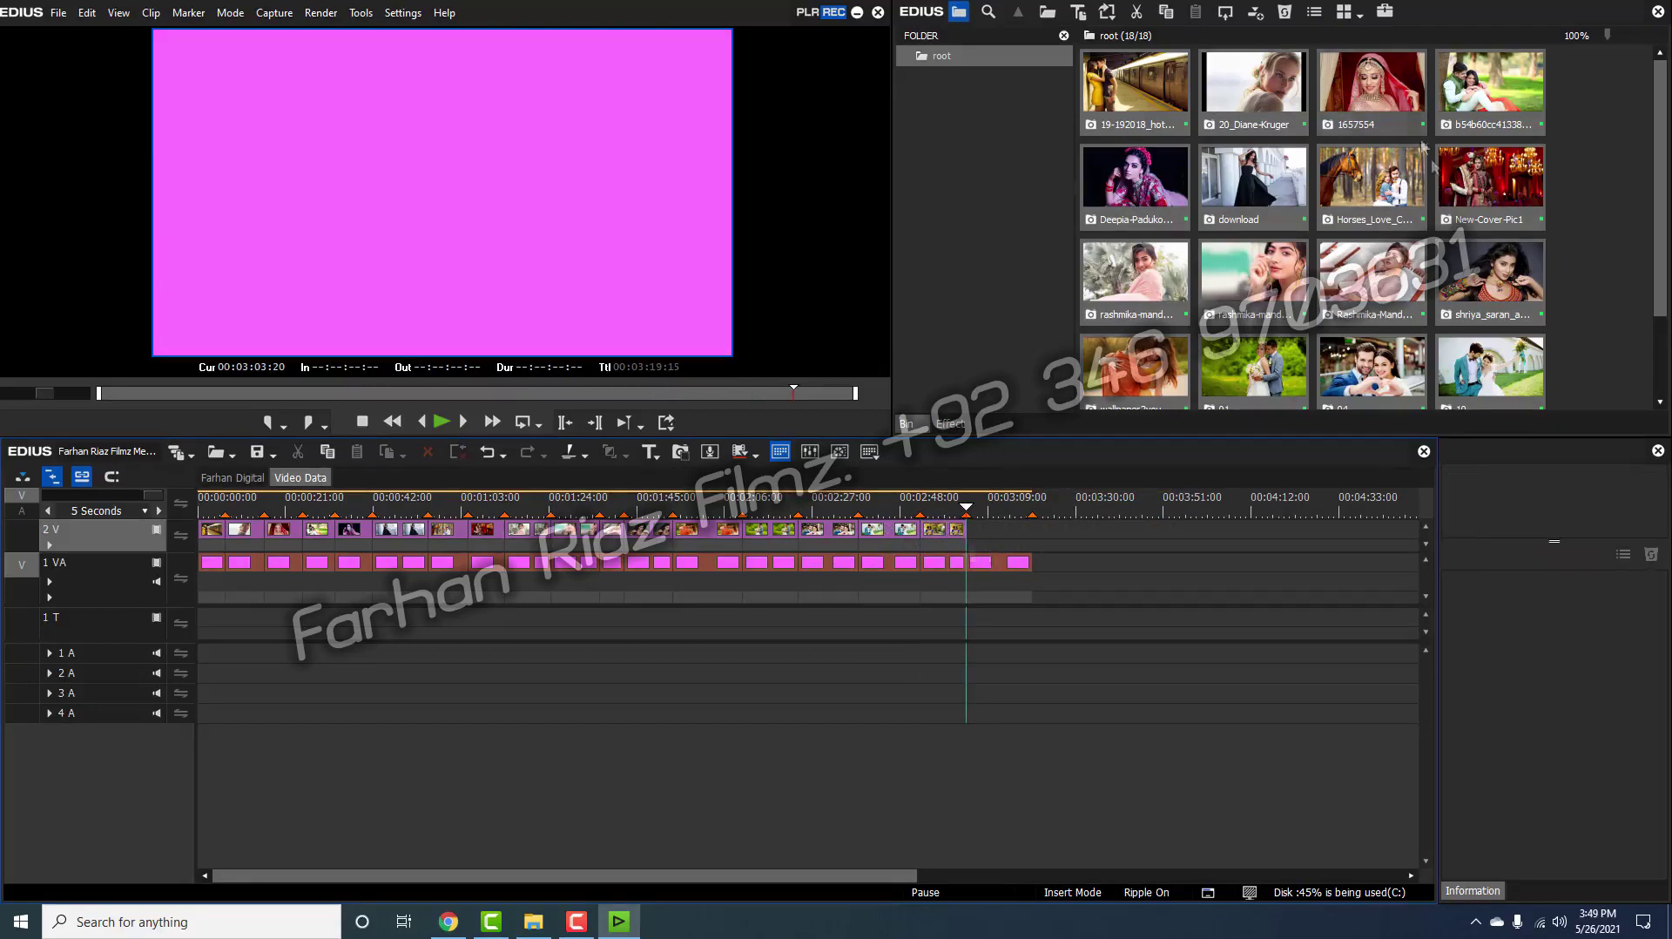
click(1425, 148)
scroll(1395, 252, down, 1)
drag(1498, 172, 1224, 533)
key(Page_Down)
key(n)
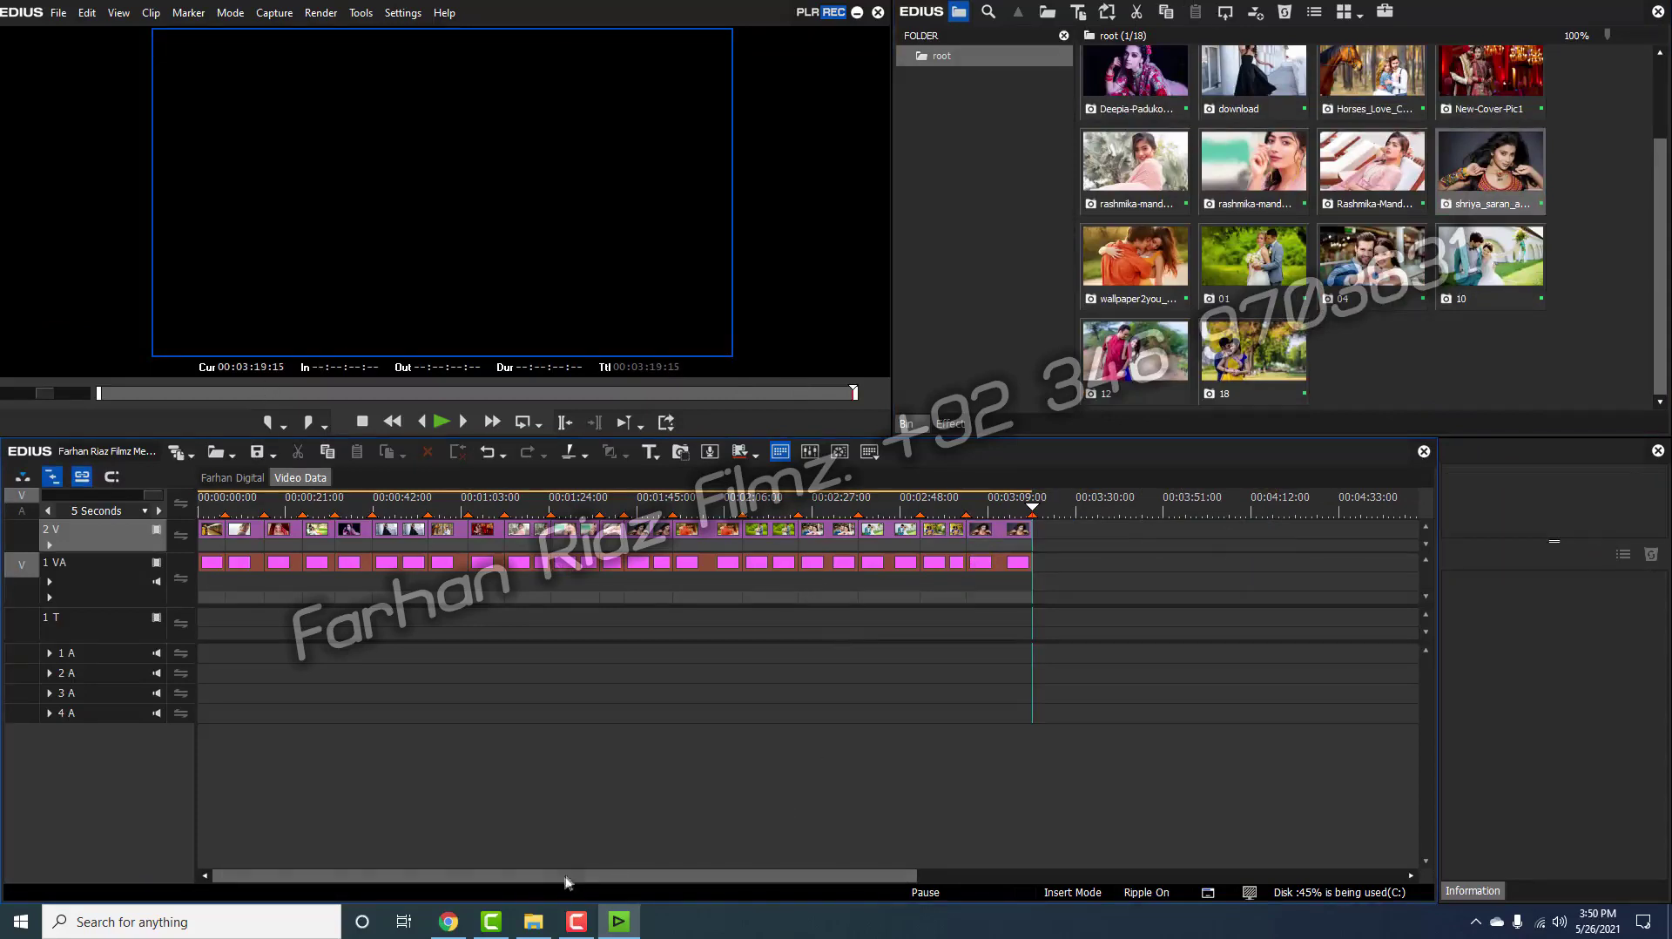
Step: Switch from the Video Data sequence to the Farhan Digital sequence and play it from the start to check the photos
drag(1032, 507, 84, 521)
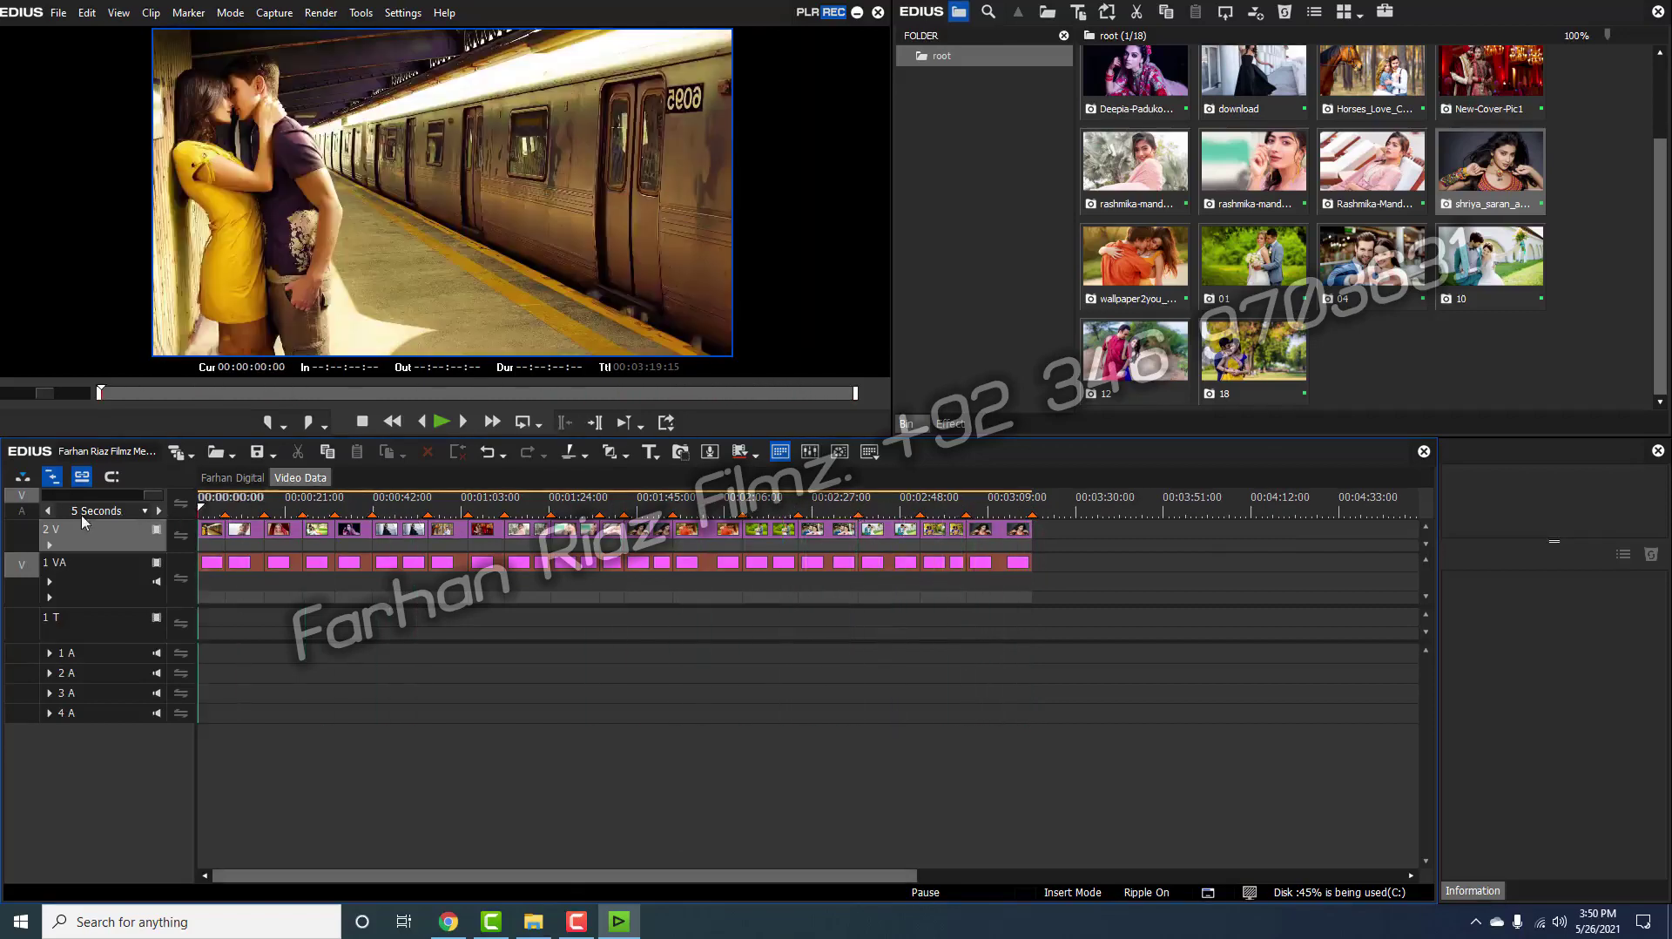
click(234, 478)
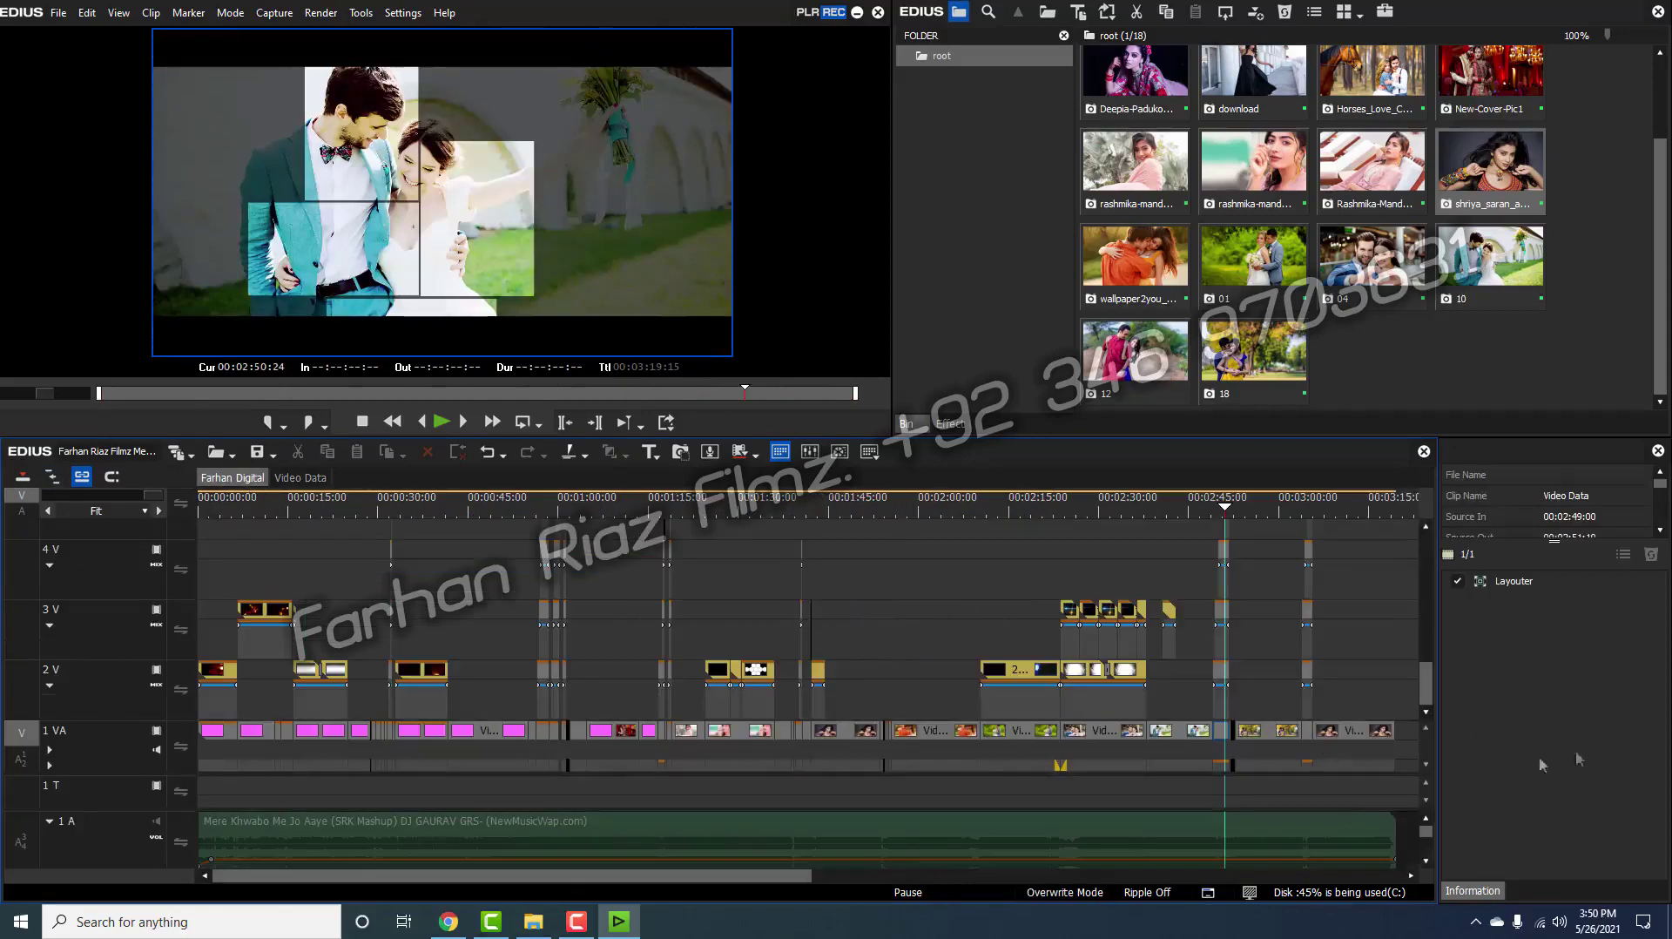
key(Home)
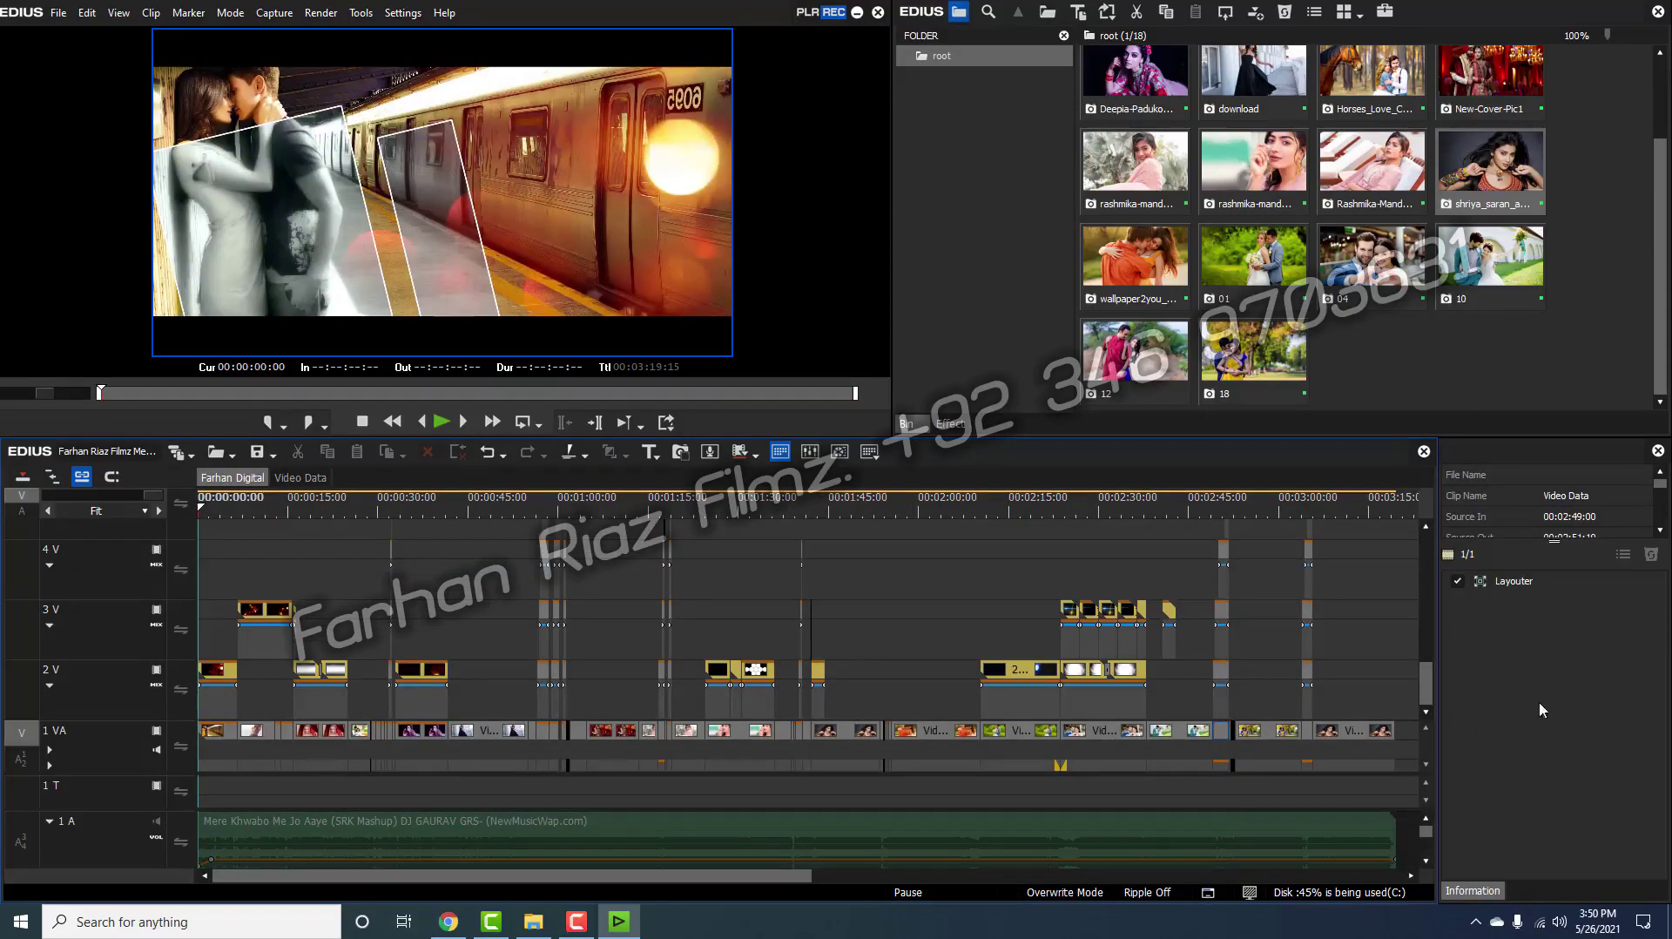
scroll(1028, 666, up, 1)
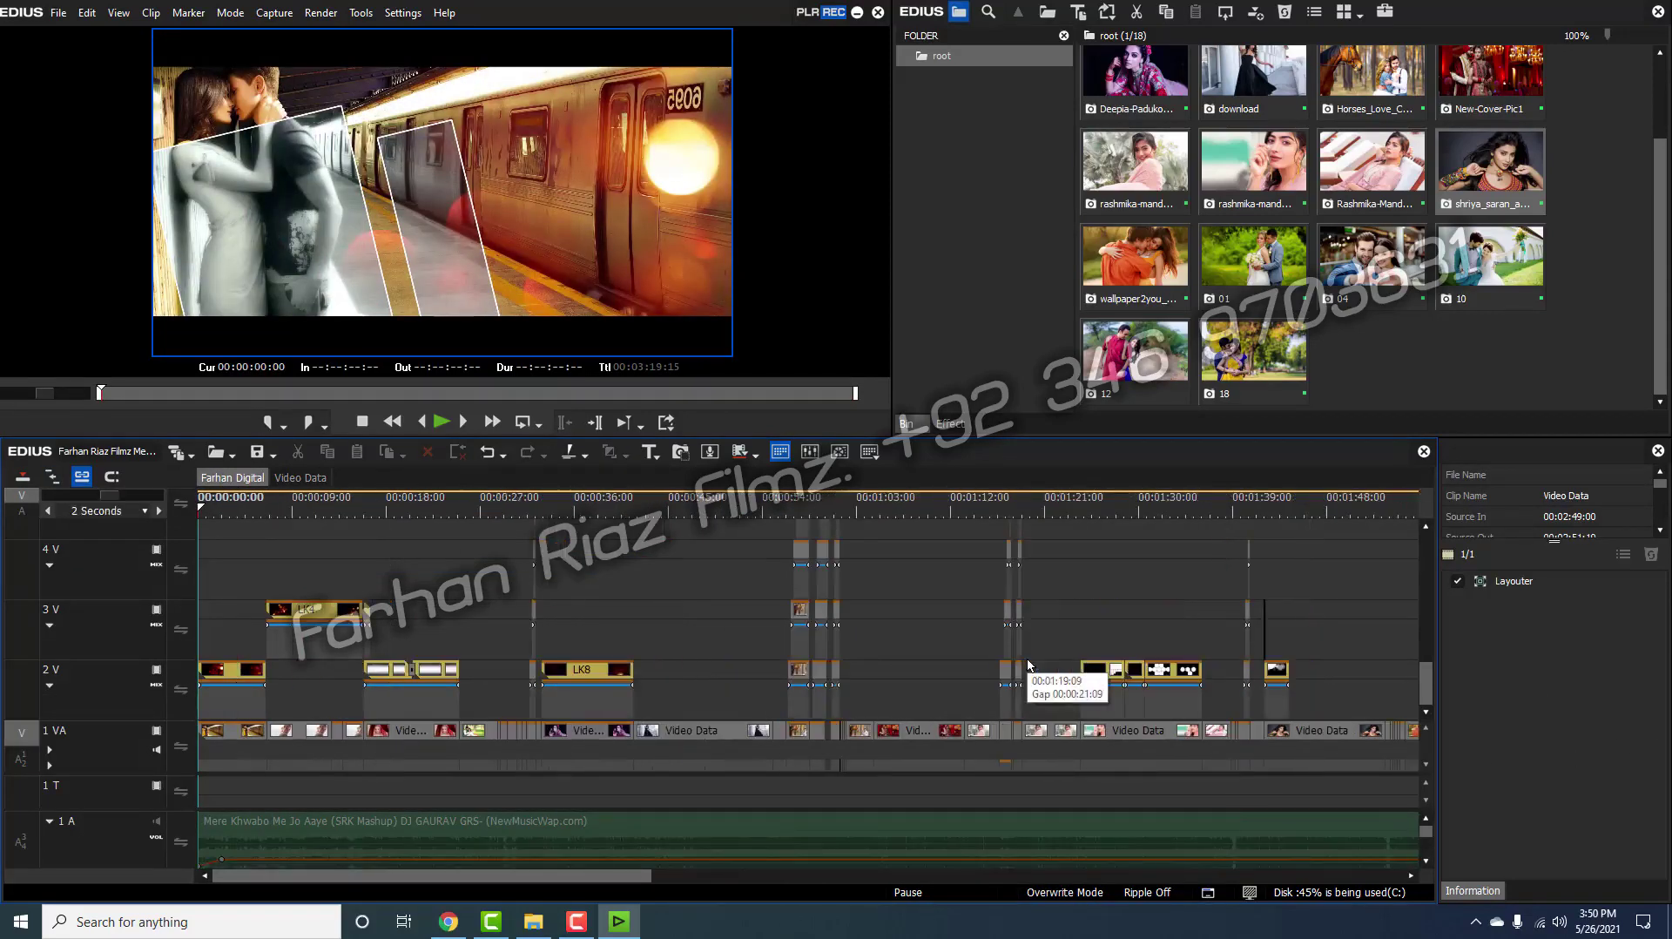
scroll(1028, 667, up, 1)
key(space)
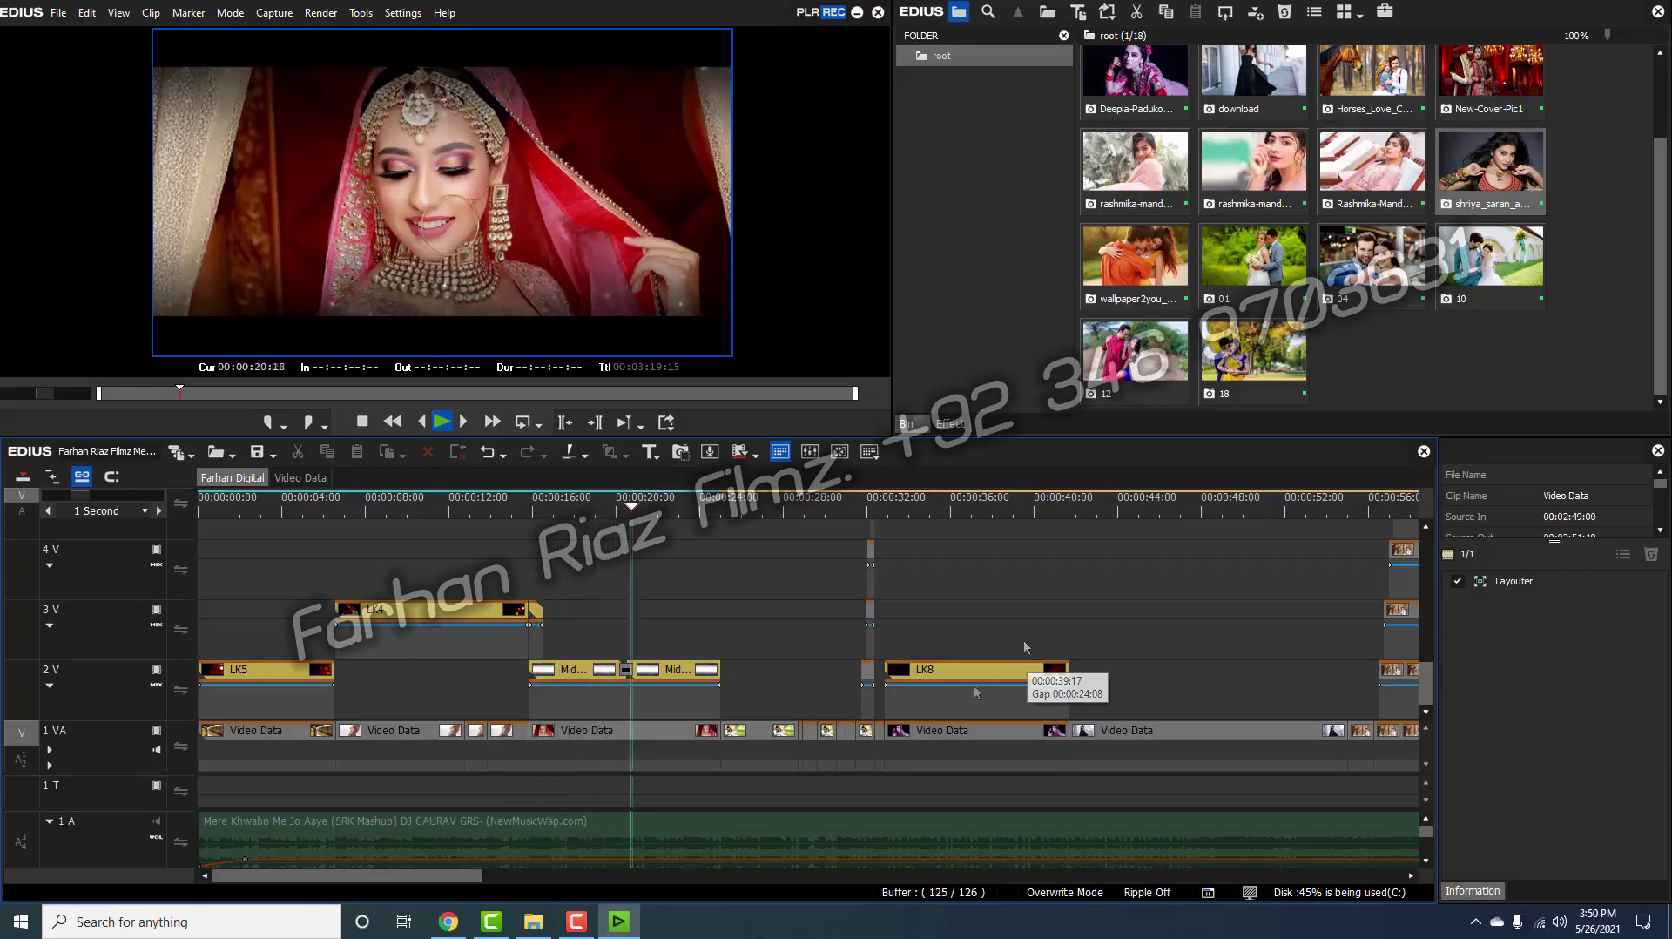
Step: Skip ahead to about 00:00:26 and keep playing, then jump on to about 00:00:54 to preview the following photo effects
drag(732, 514, 747, 522)
key(space)
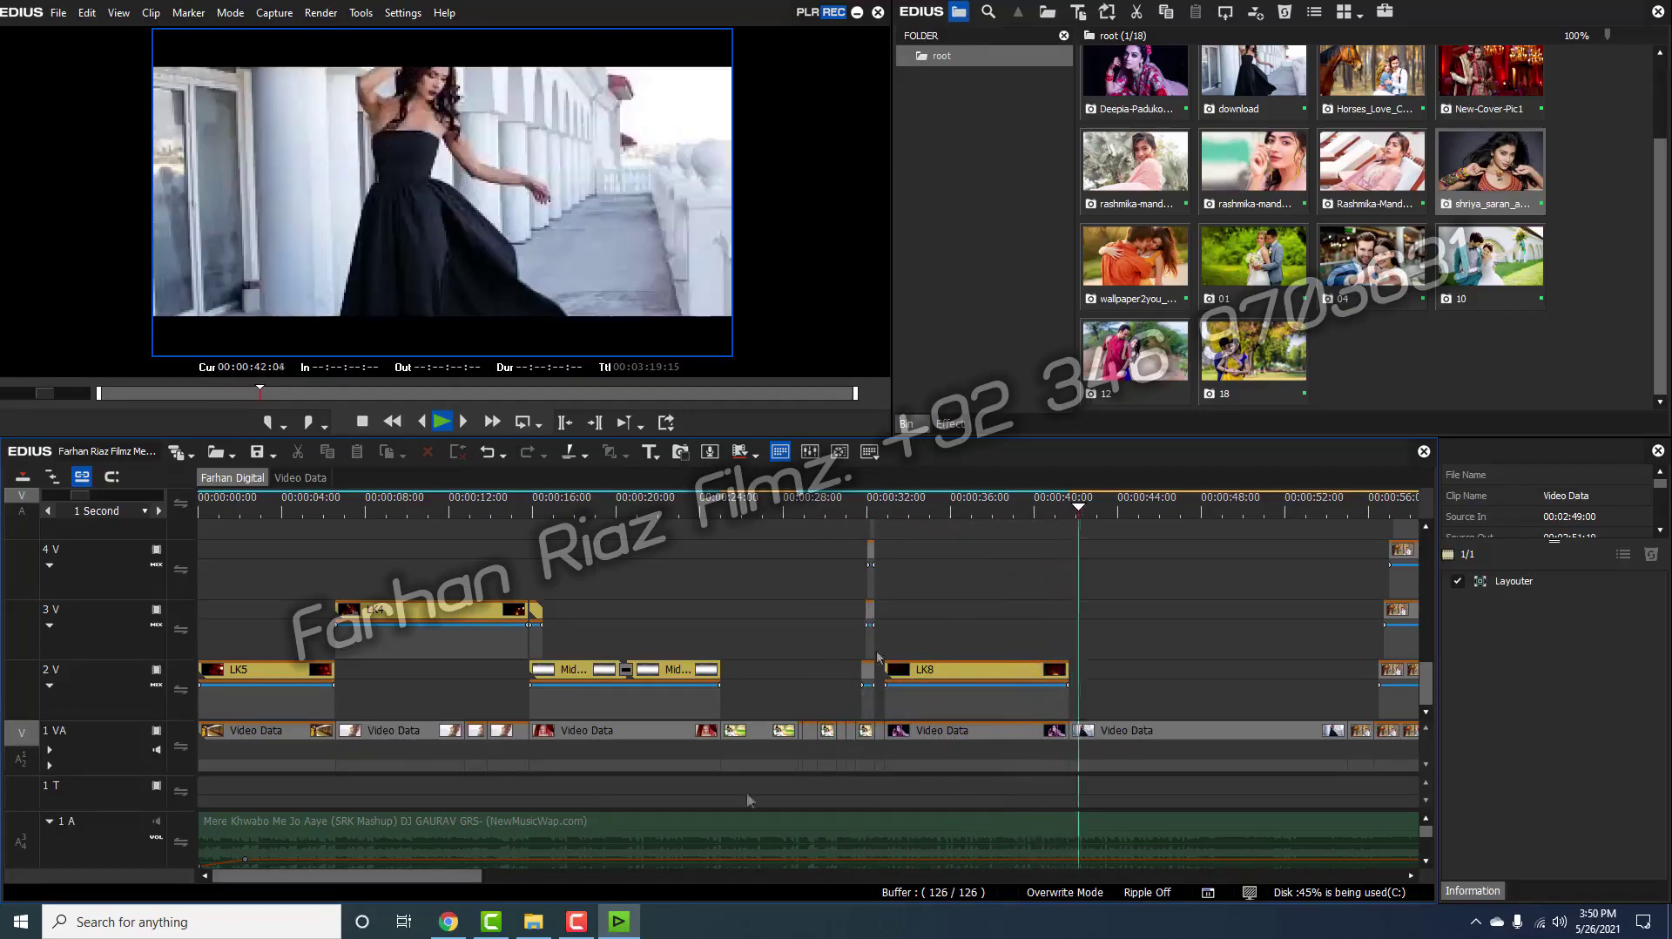
scroll(761, 572, down, 5)
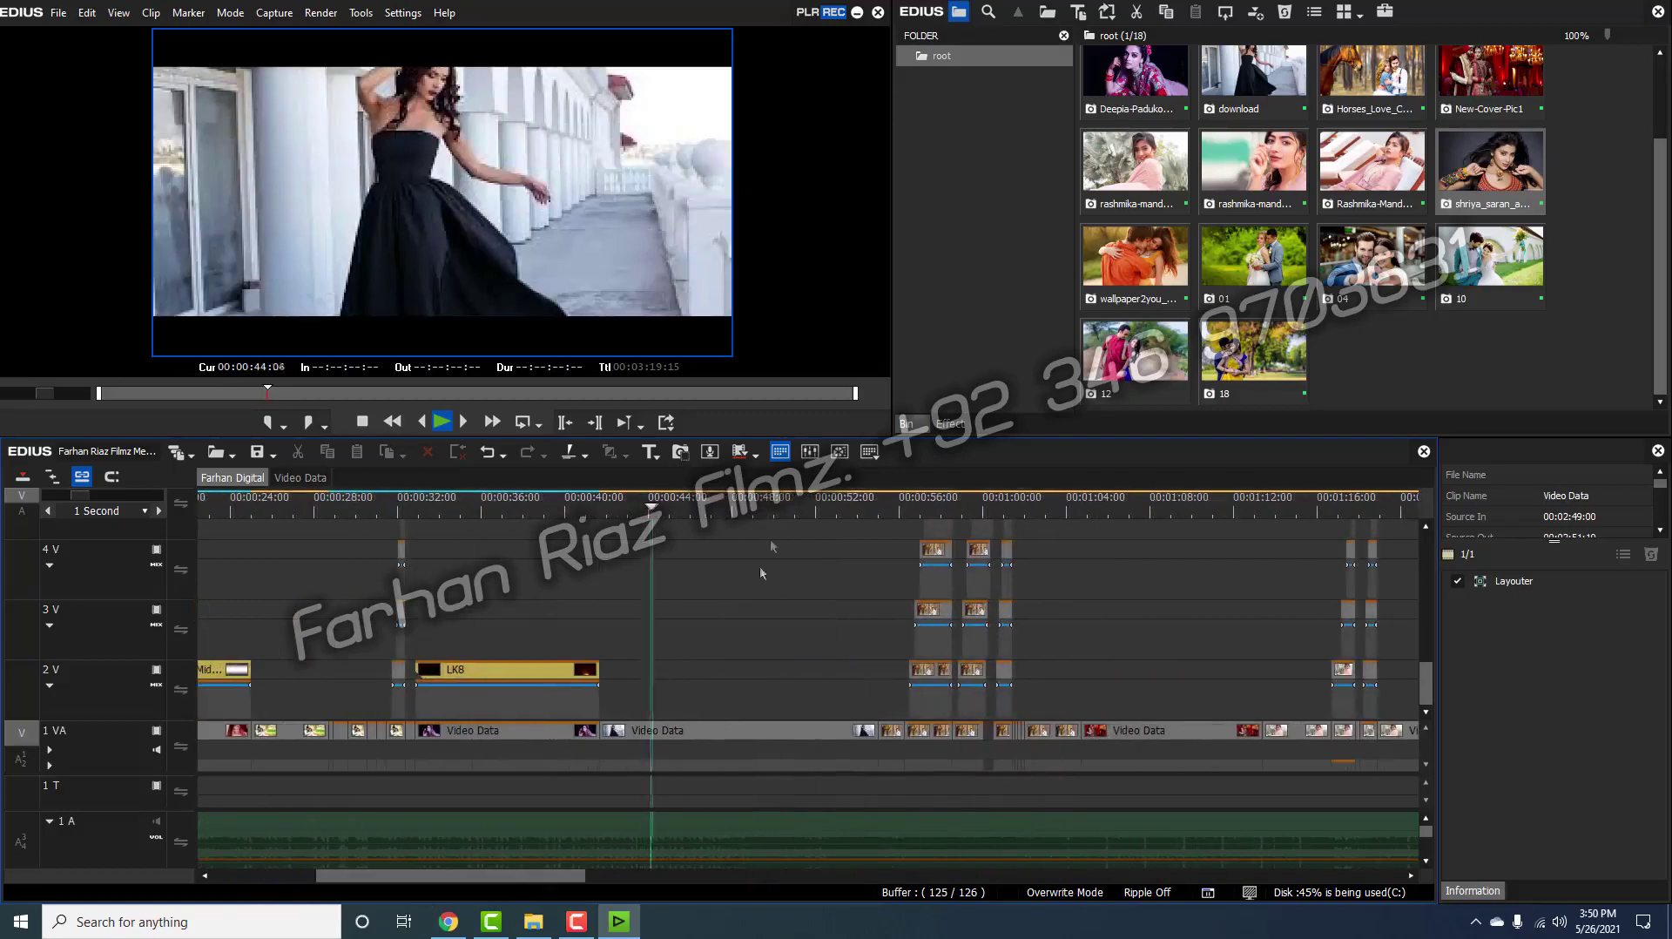
drag(836, 514, 862, 527)
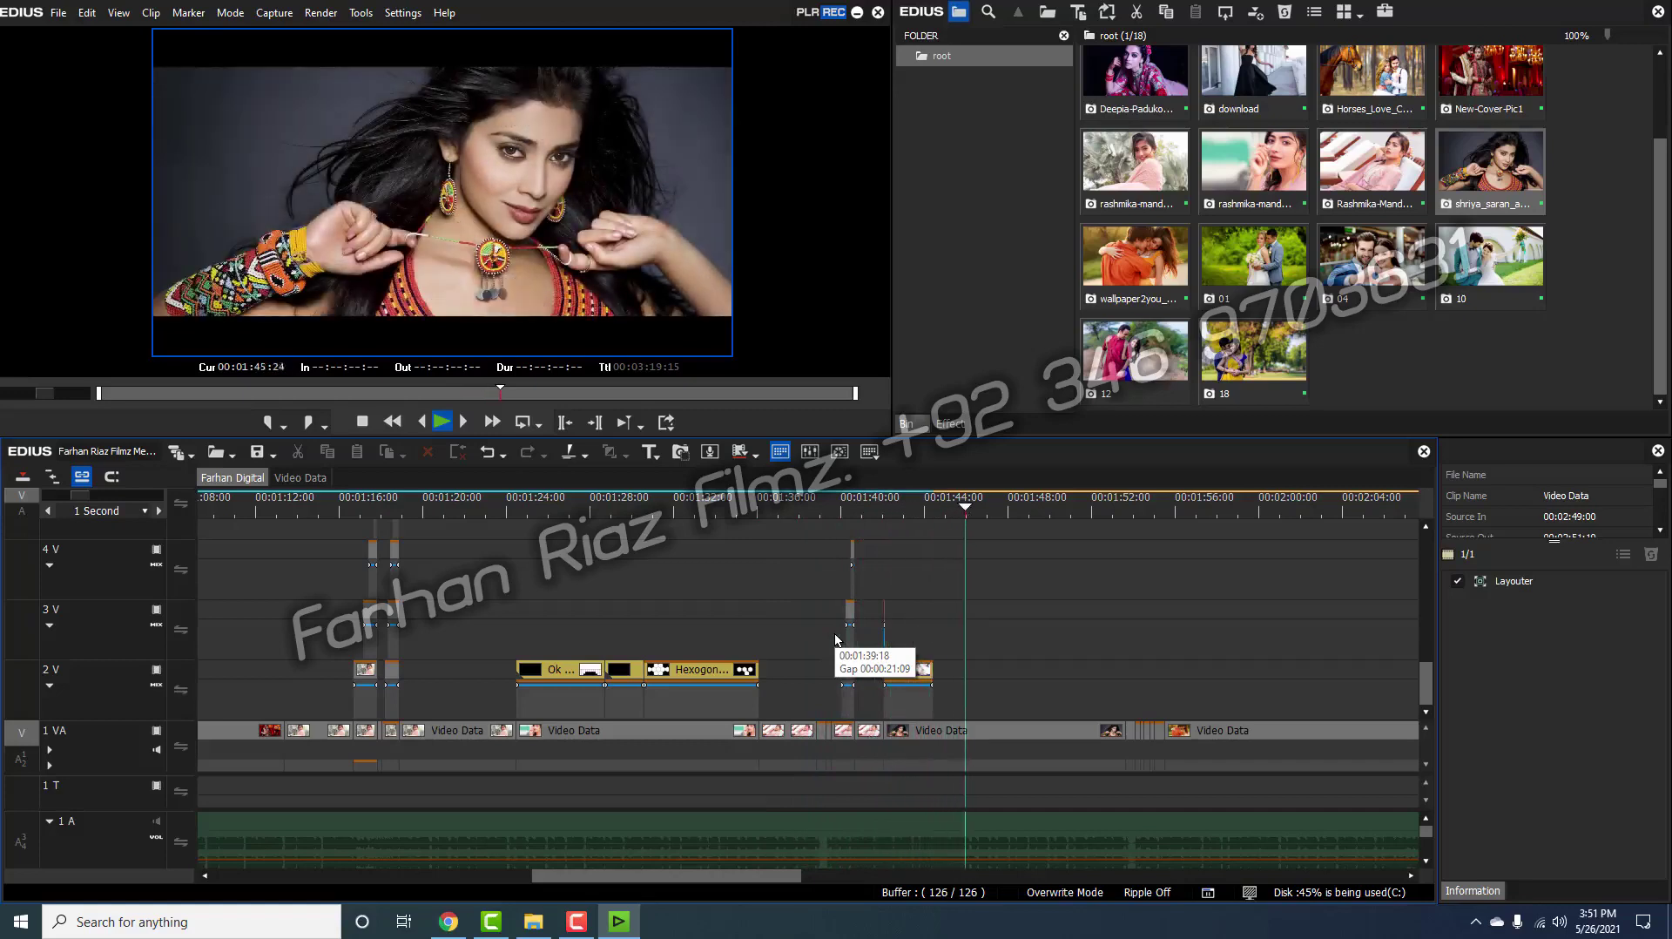
Step: Follow the playback through the remaining photos to about 00:03:15, and fit the timeline scale to the whole sequence
drag(678, 876, 779, 876)
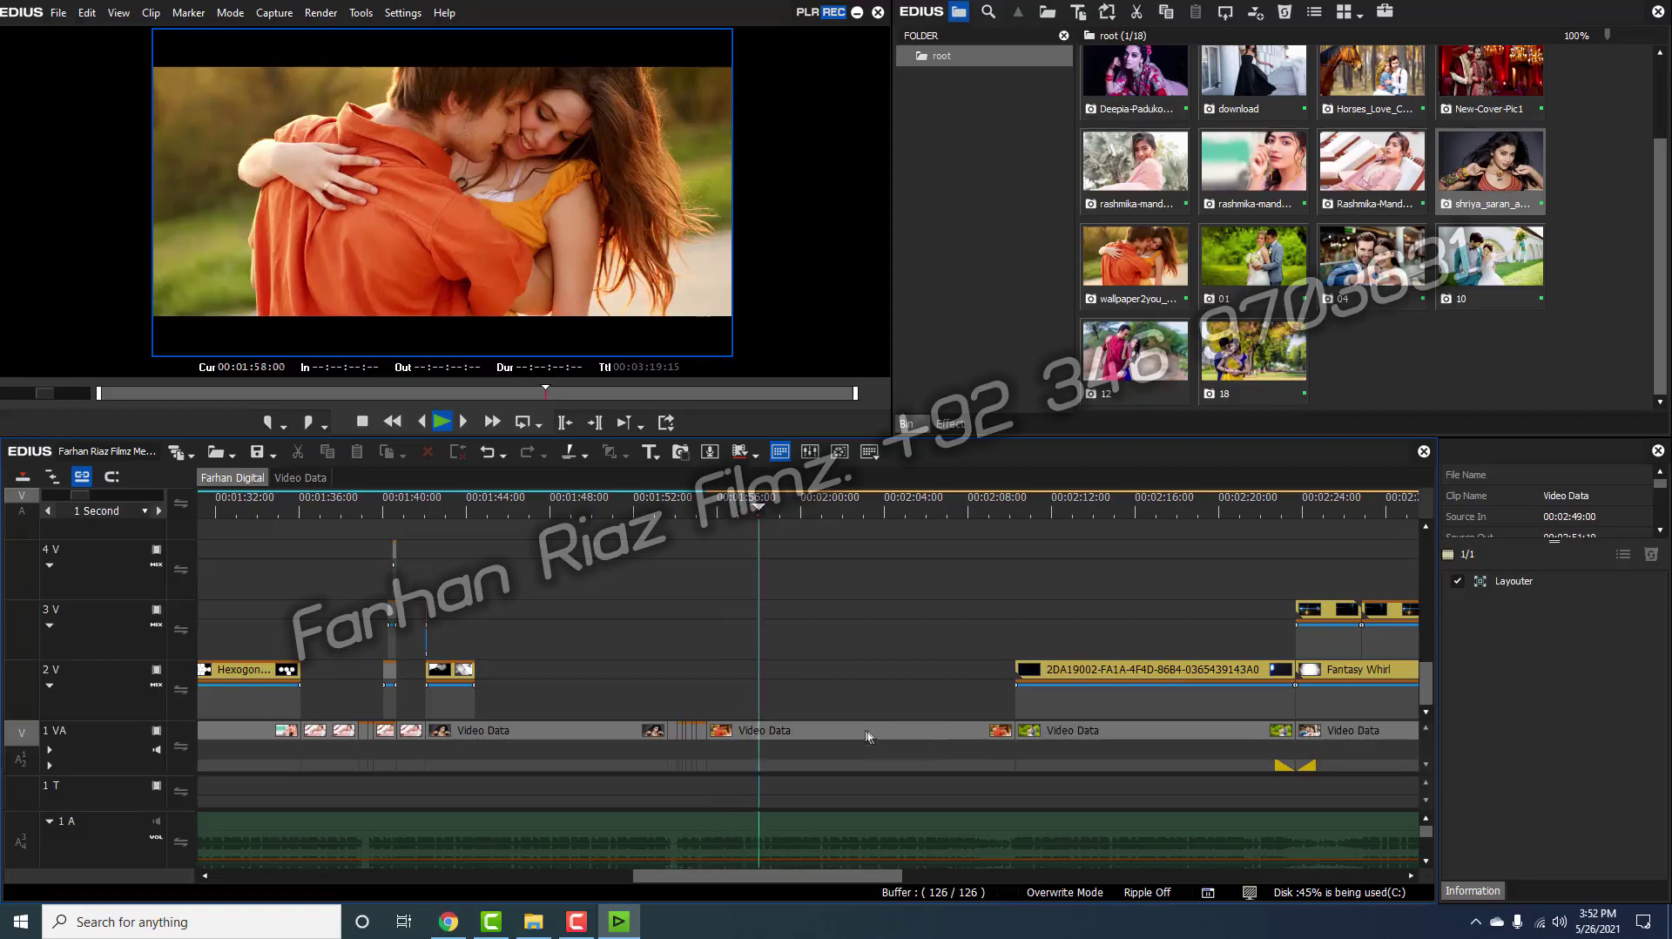
drag(732, 881, 812, 886)
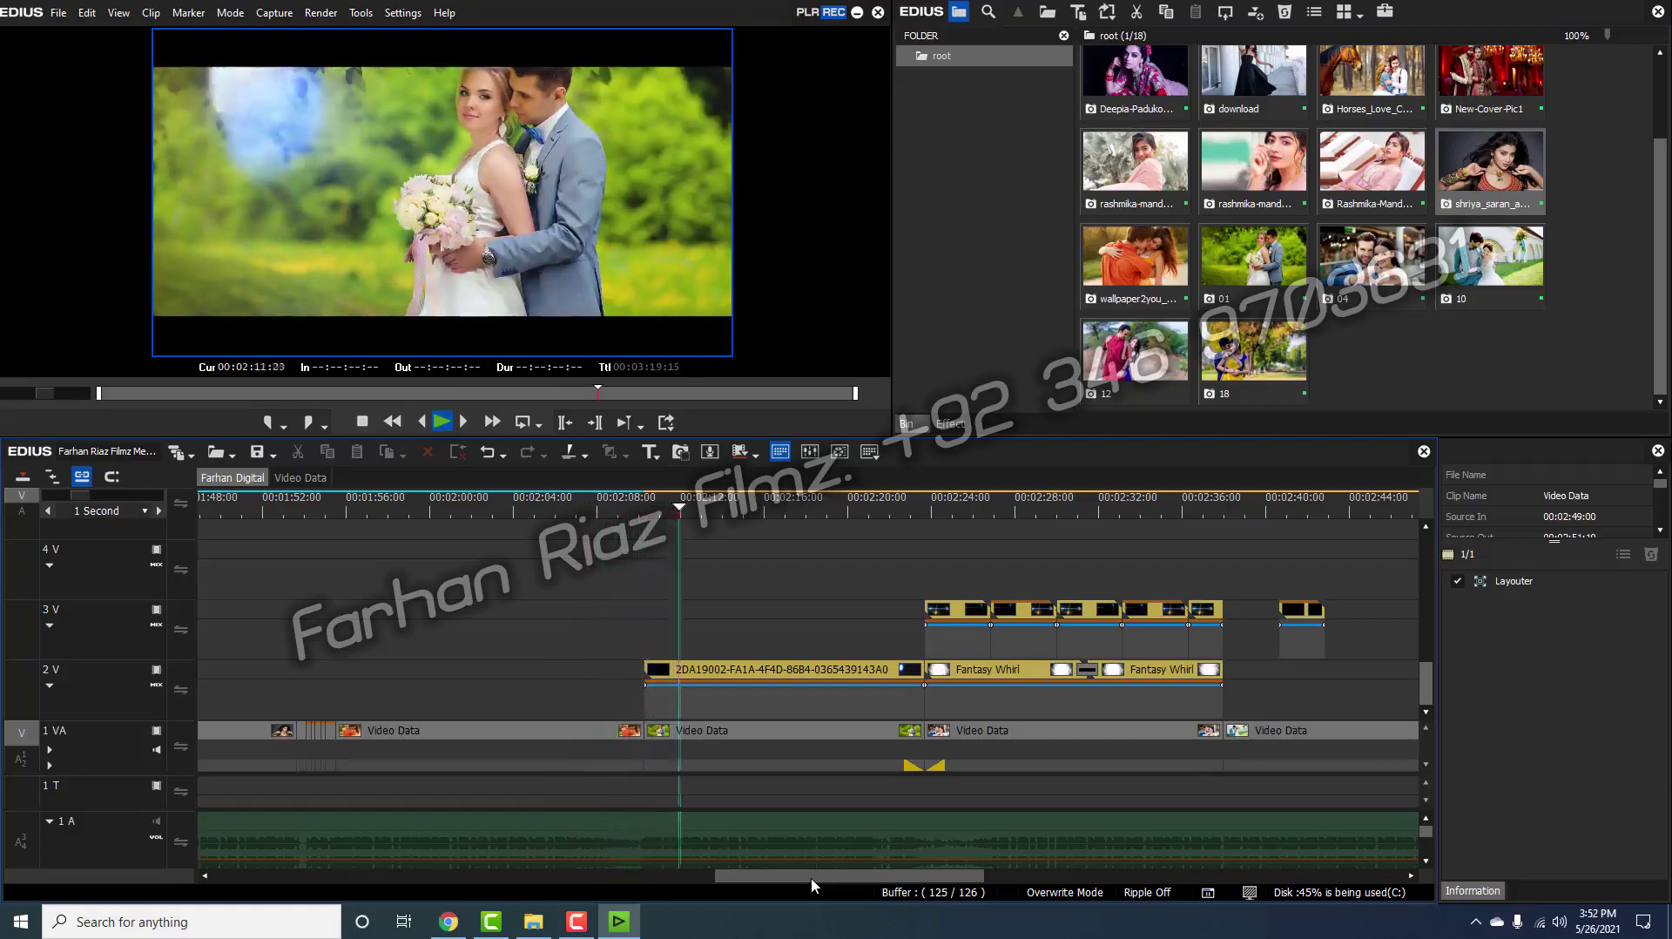
drag(814, 878, 879, 901)
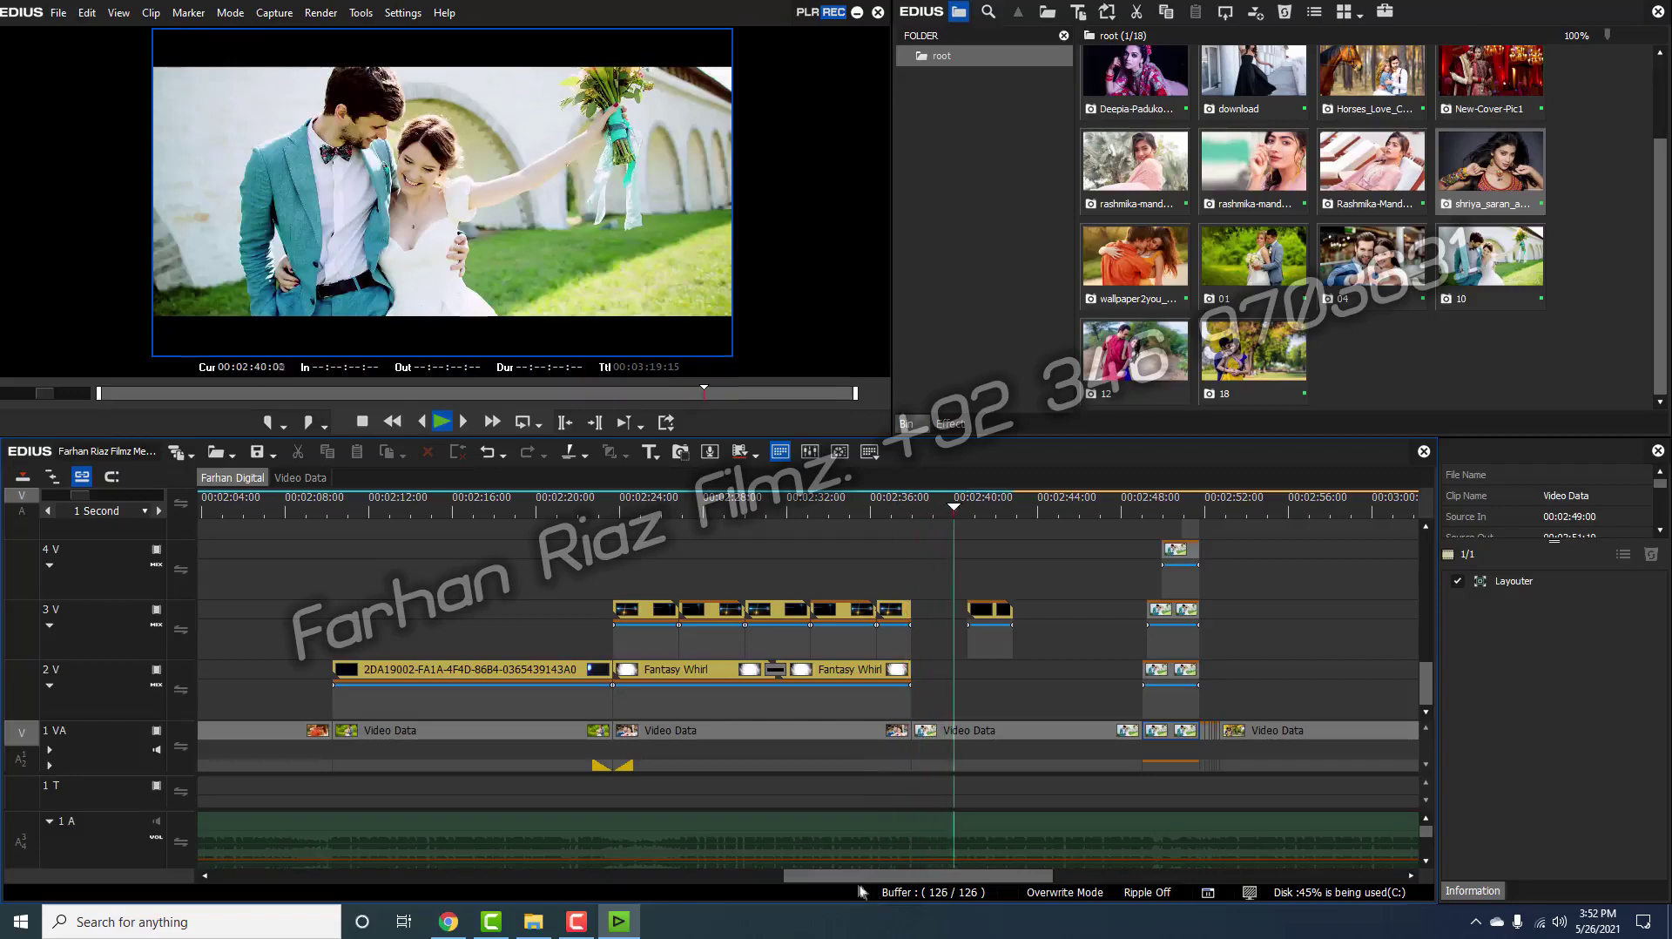
drag(879, 876, 941, 889)
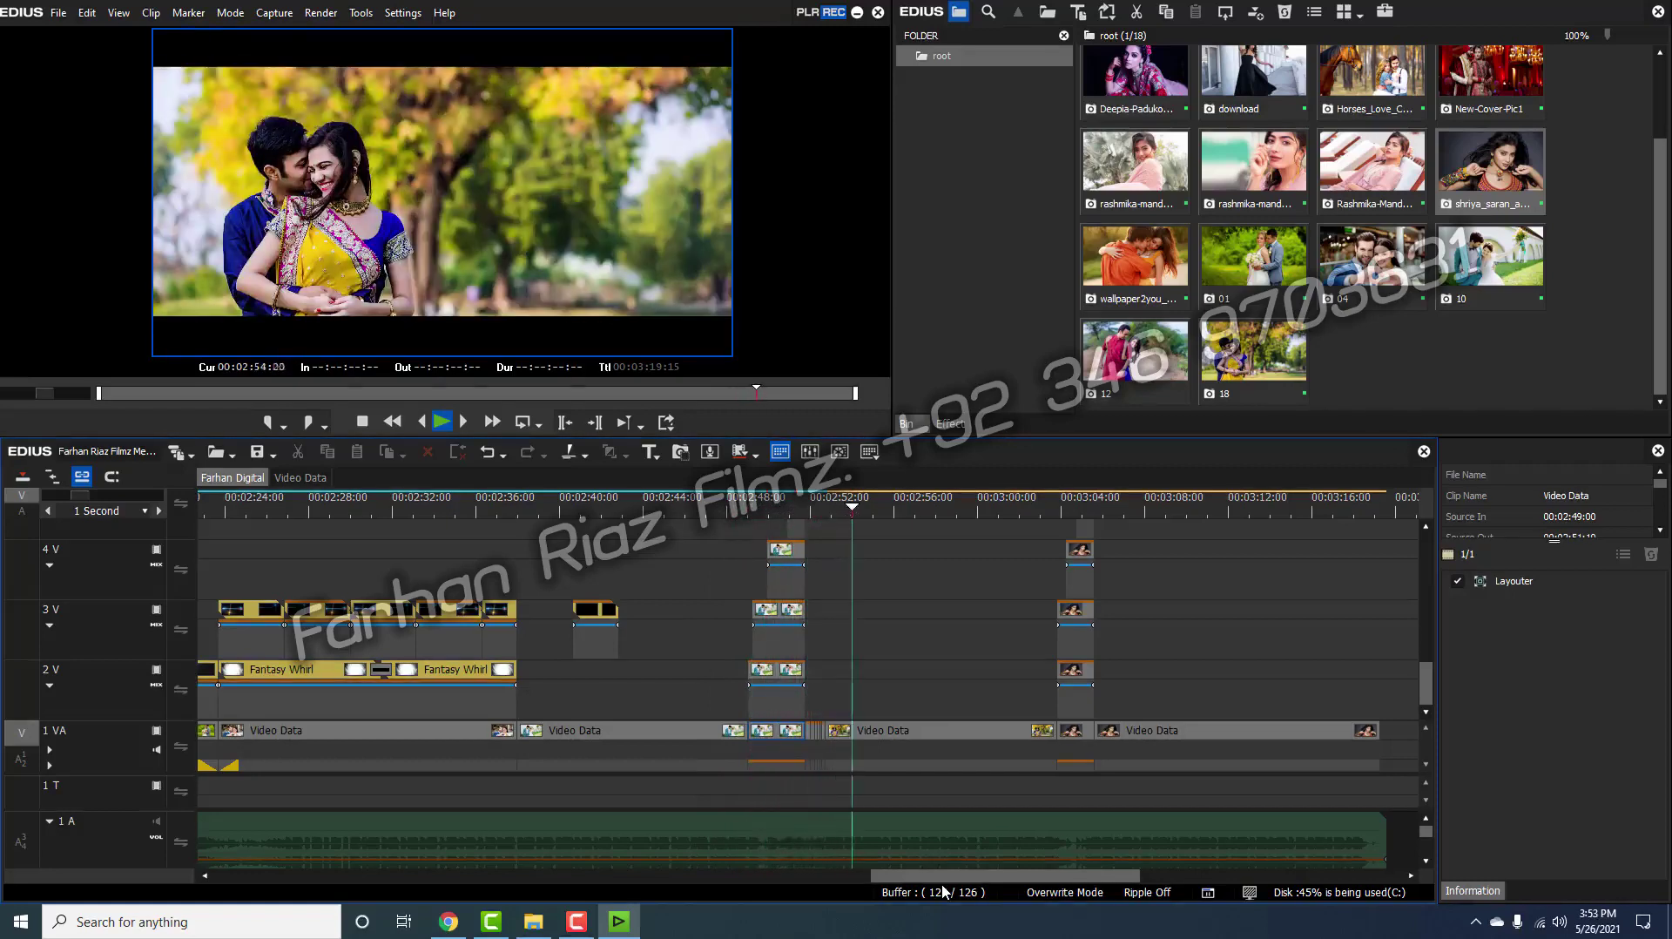
drag(947, 878, 985, 878)
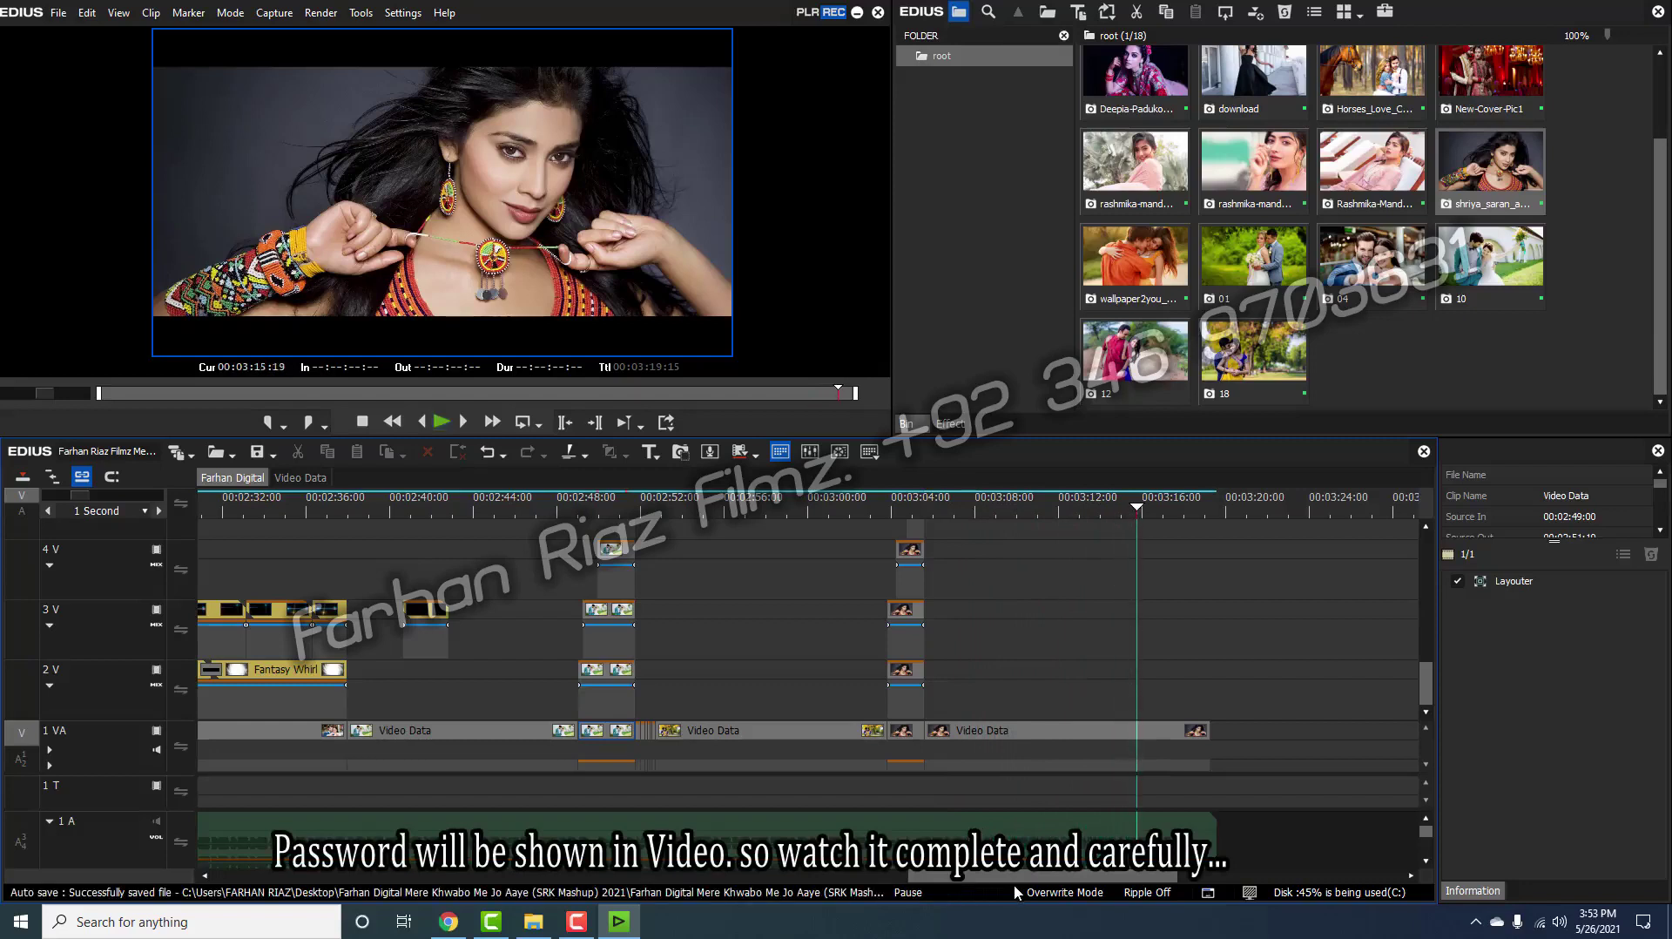
drag(983, 879, 942, 900)
key(ctrl+0)
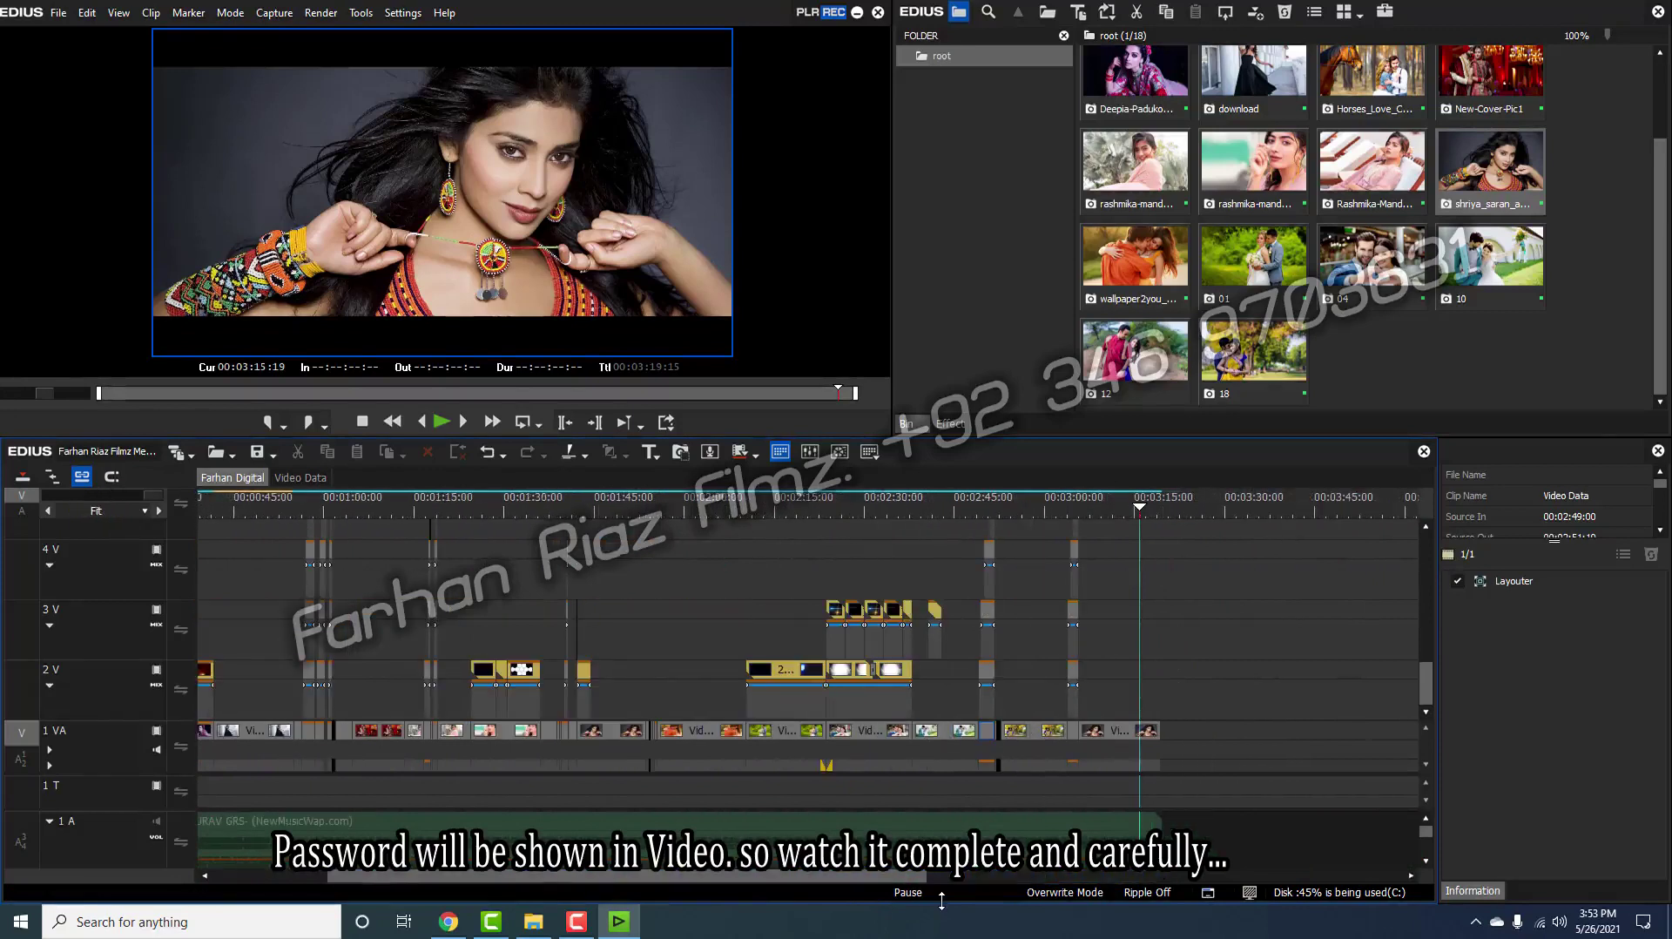